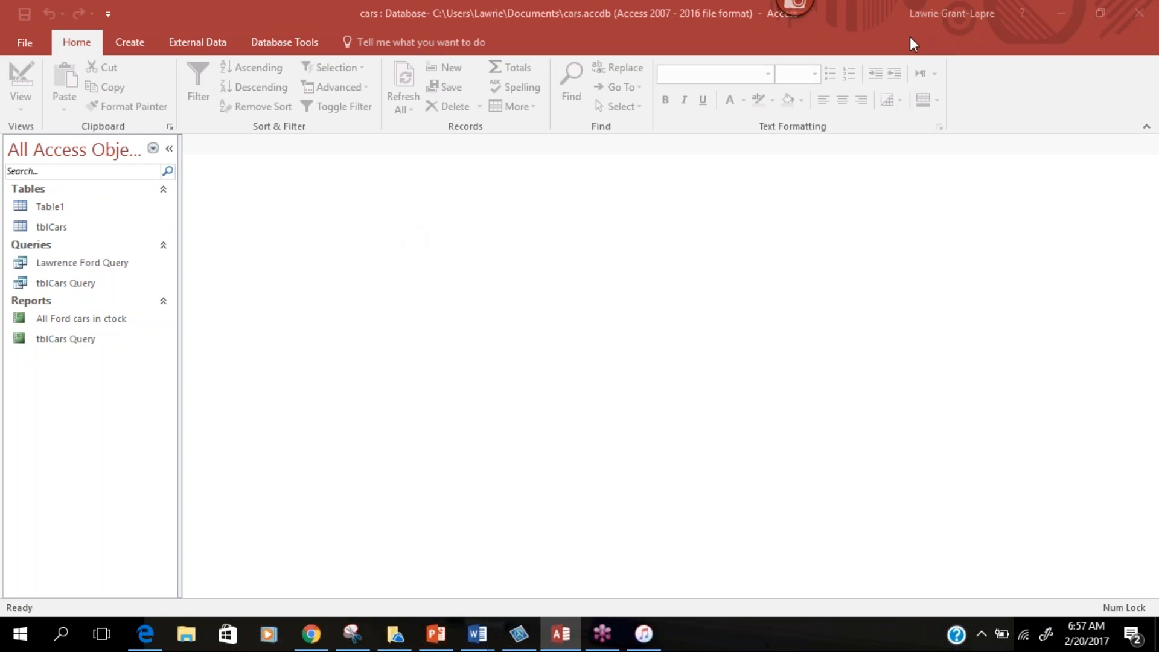
Open the tblCars table and examine its car records, including the Colour and Extras fields.
{"action": "left_click", "coordinate": [56, 205]}
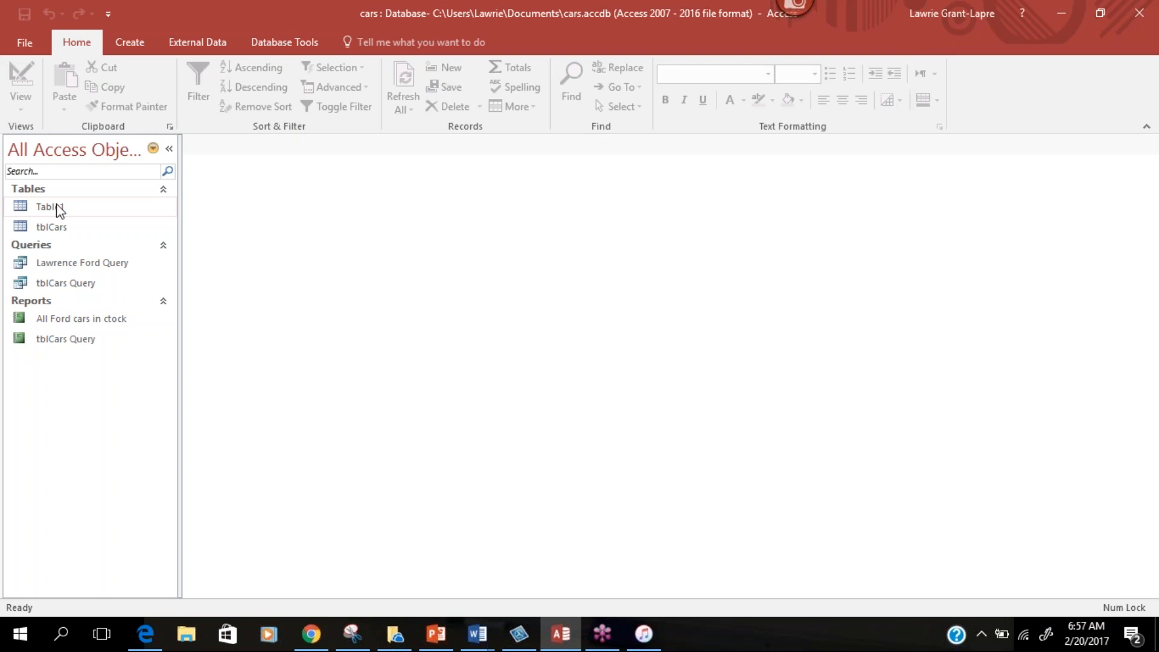
{"action": "left_click", "coordinate": [48, 228]}
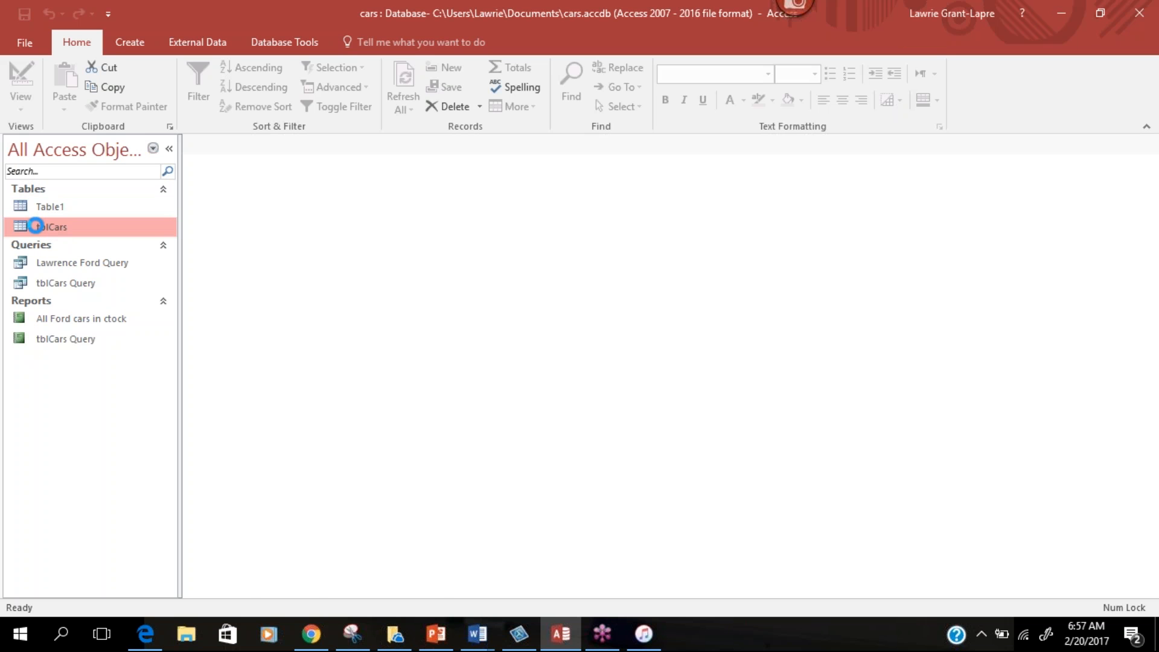
{"action": "double_click", "coordinate": [36, 226]}
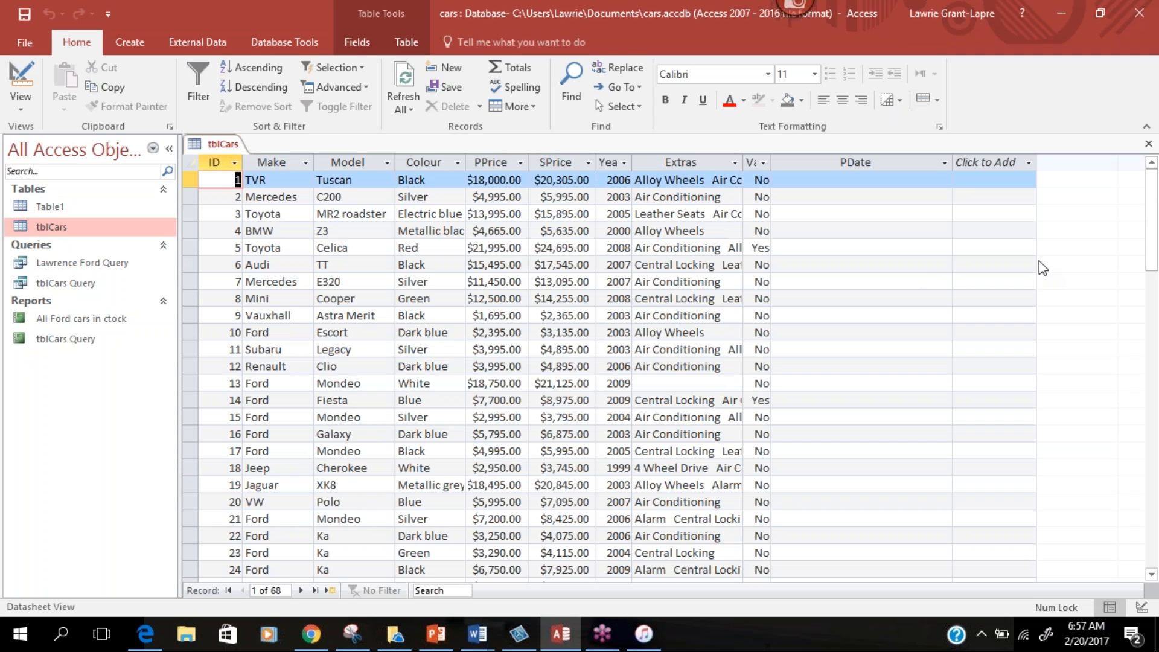
{"action": "left_click", "coordinate": [1012, 281]}
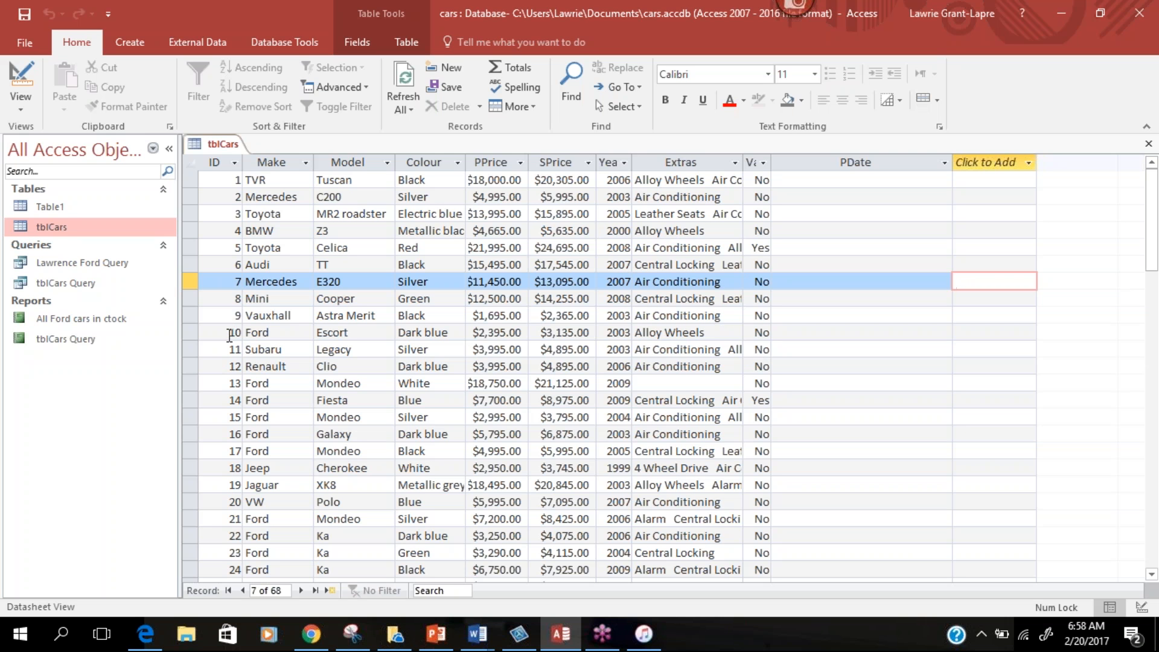
{"action": "double_click", "coordinate": [230, 333]}
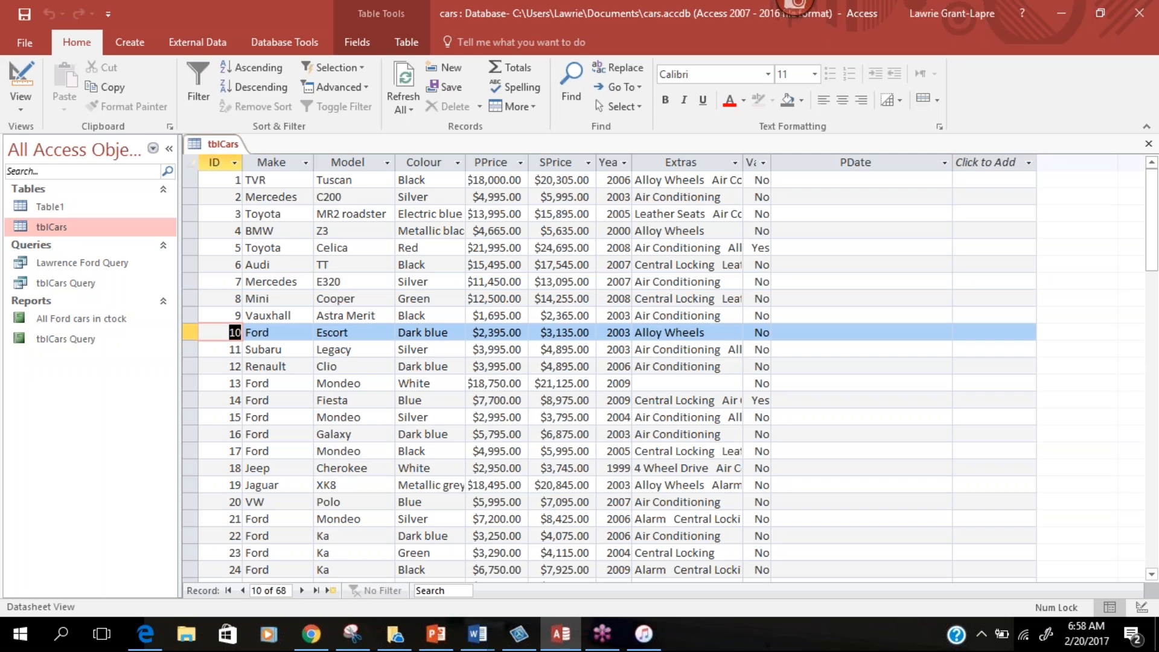
{"action": "left_click_drag", "start_coordinate": [1155, 261], "coordinate": [1148, 229]}
{"action": "left_click", "coordinate": [421, 230]}
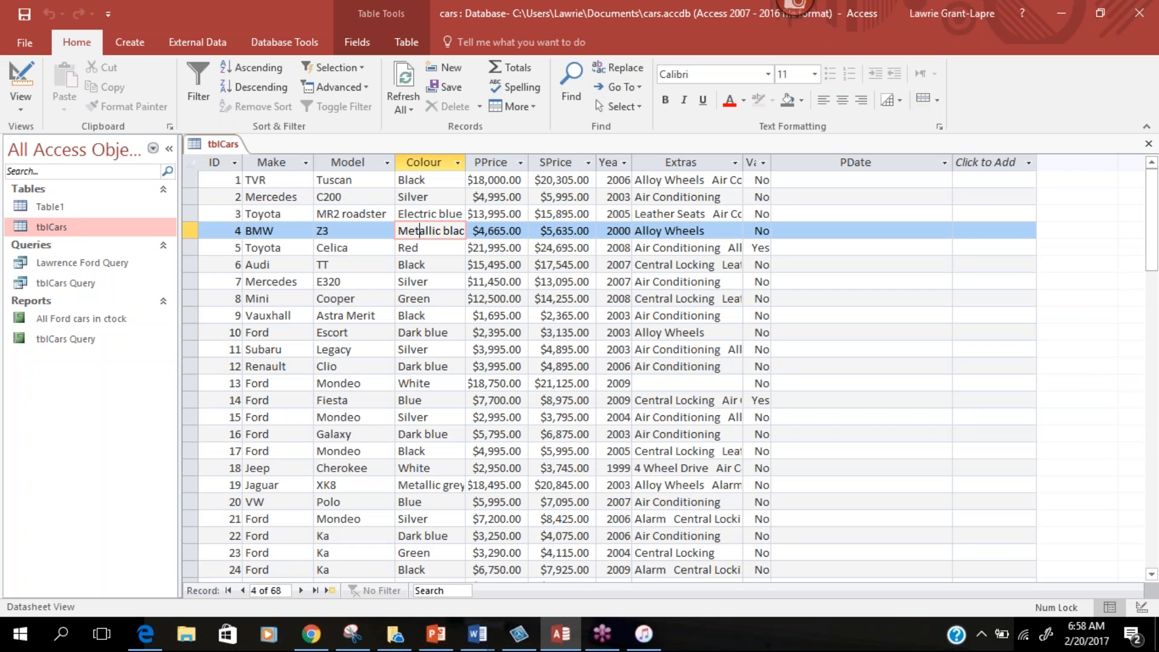
{"action": "left_click", "coordinate": [669, 181]}
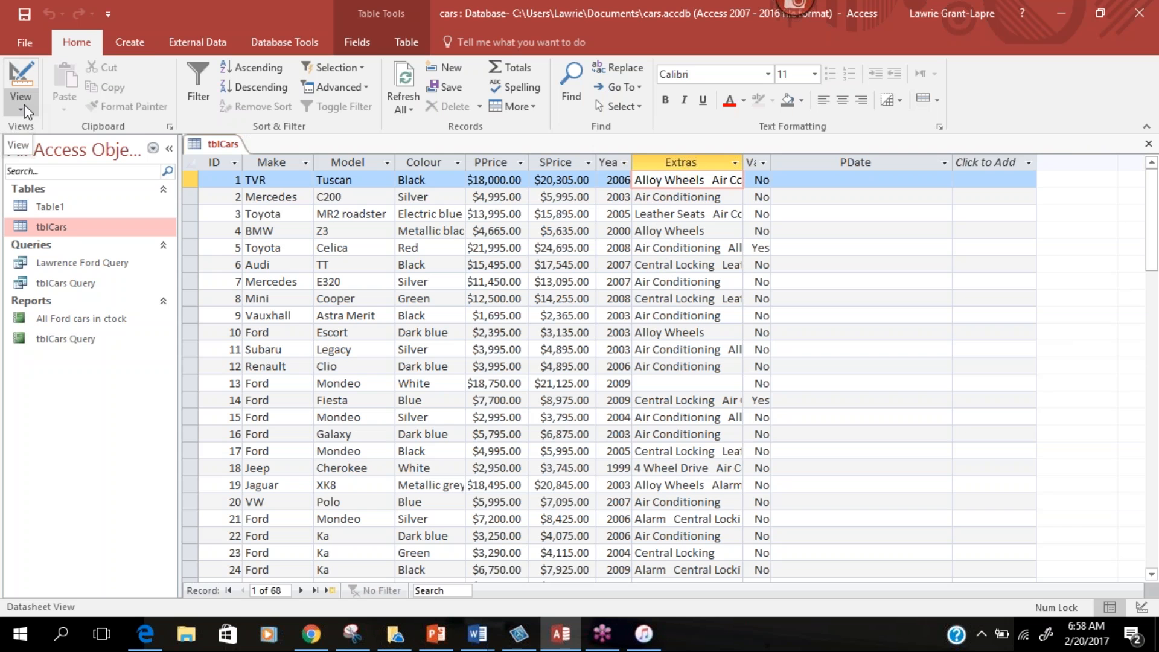
Start a simple query with the Query Wizard on tblCars, including all its fields as a detail query.
{"action": "left_click", "coordinate": [134, 41]}
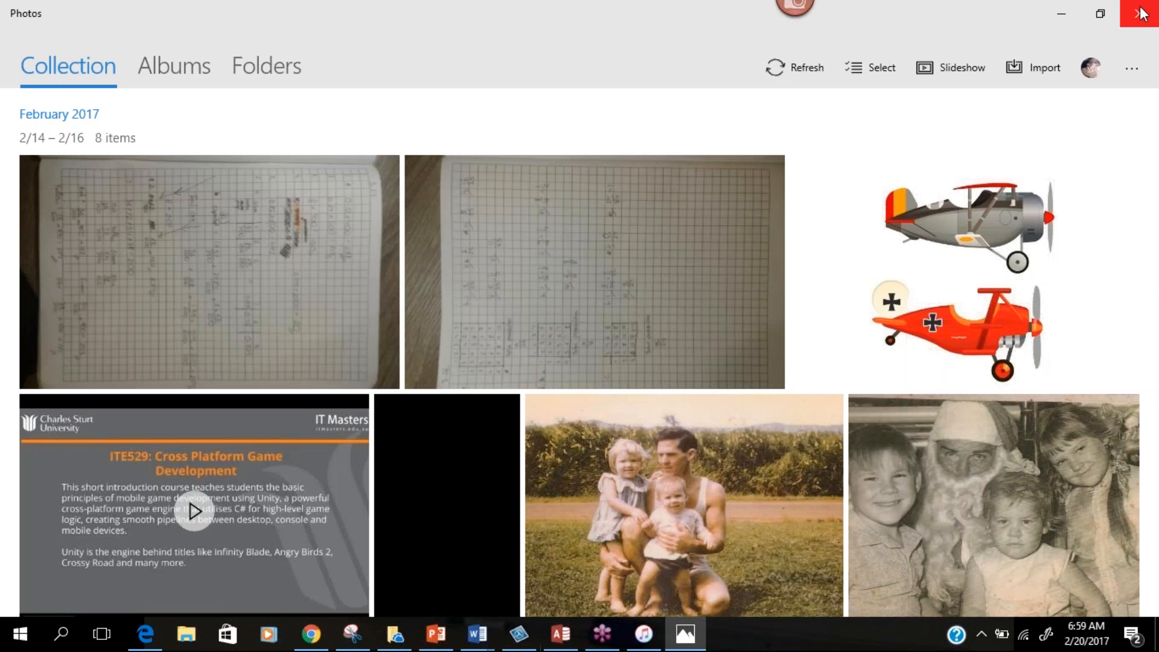
{"action": "left_click", "coordinate": [1141, 13]}
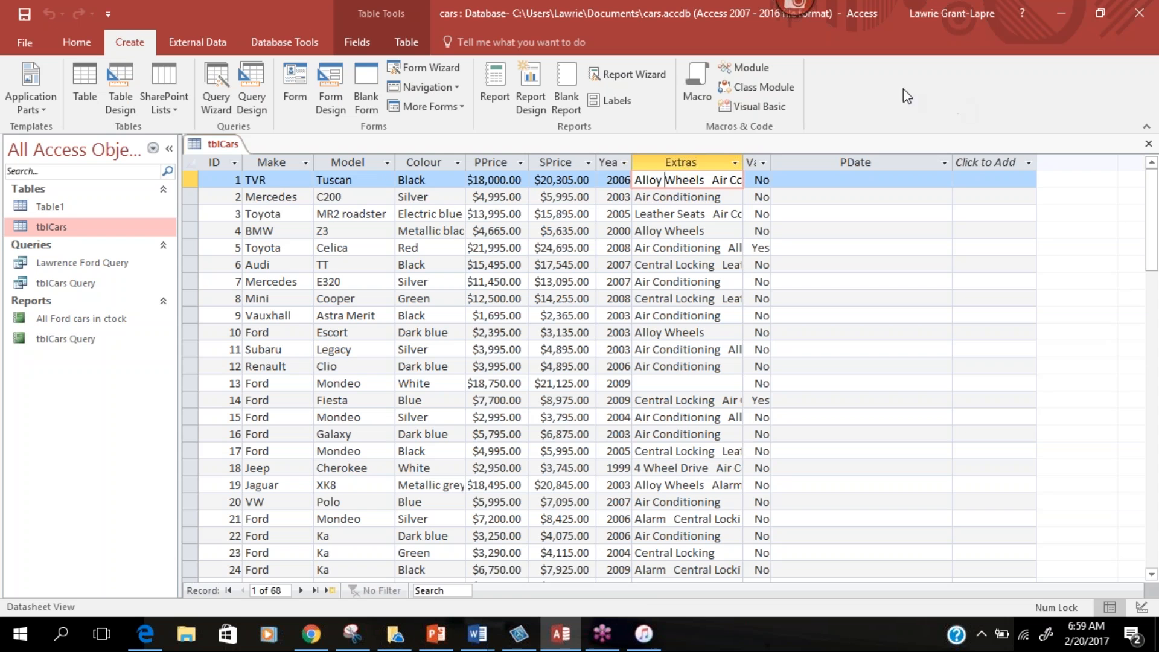
{"action": "left_click", "coordinate": [602, 635]}
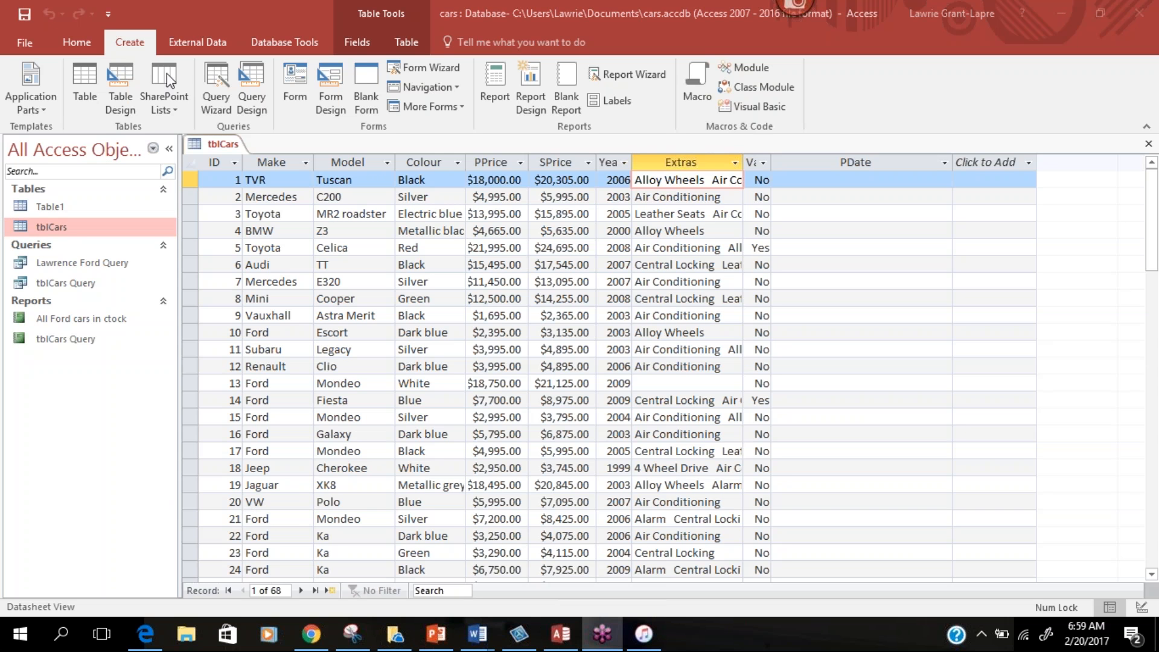
{"action": "left_click", "coordinate": [224, 91]}
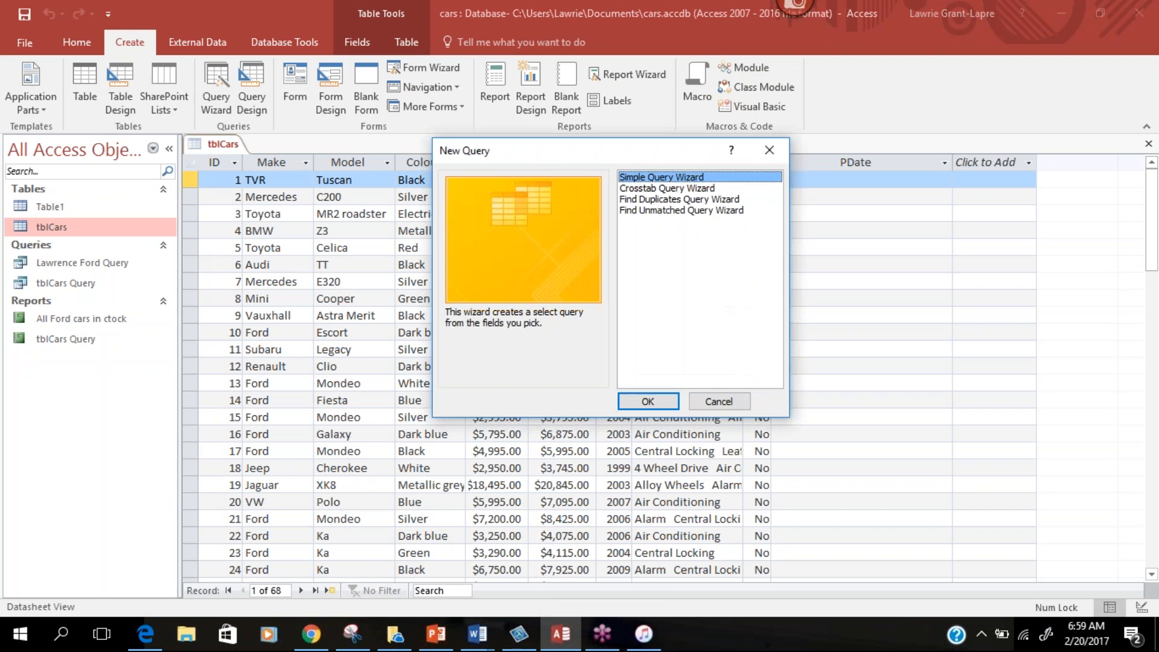
{"action": "left_click", "coordinate": [648, 402]}
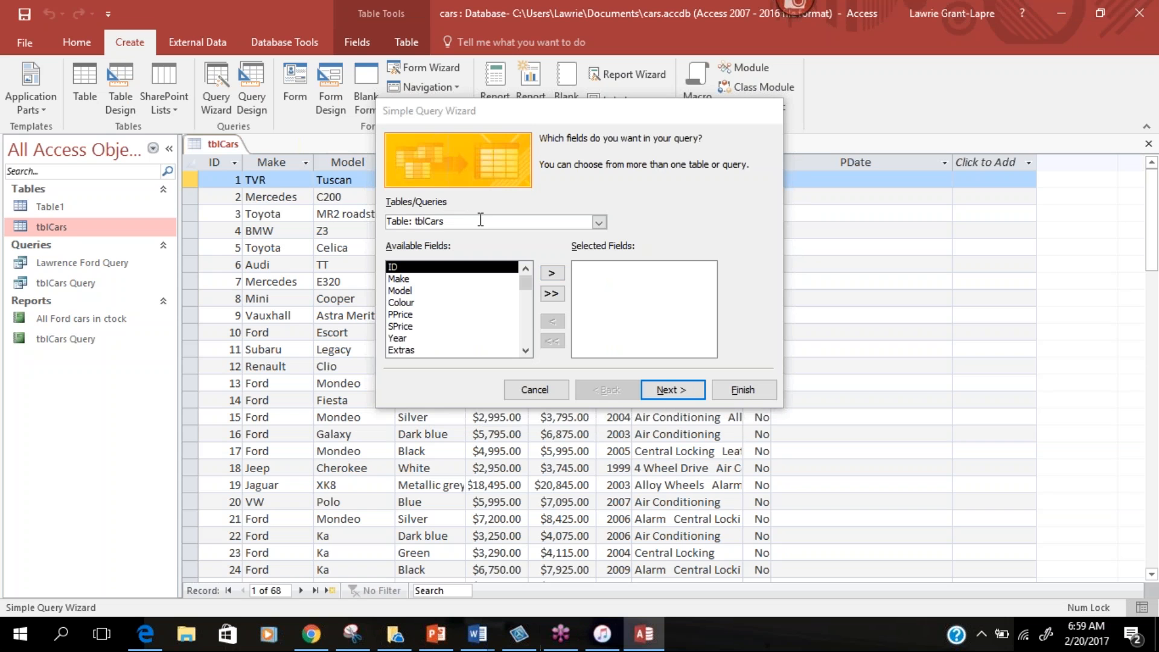
{"action": "left_click", "coordinate": [554, 296]}
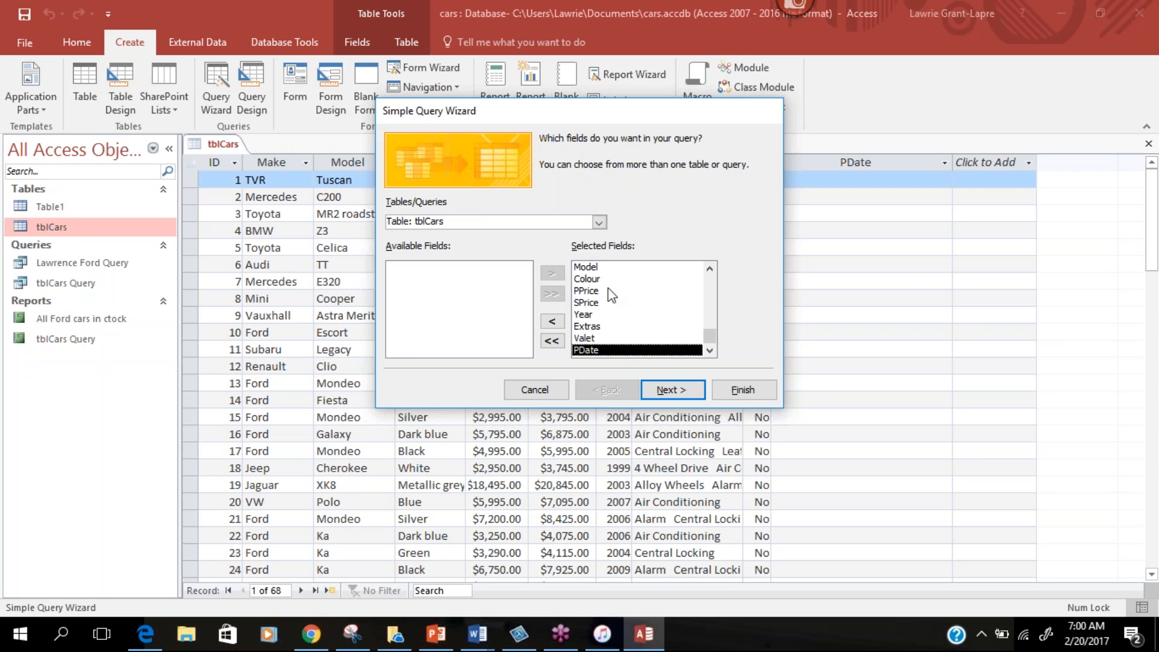
{"action": "left_click", "coordinate": [670, 392]}
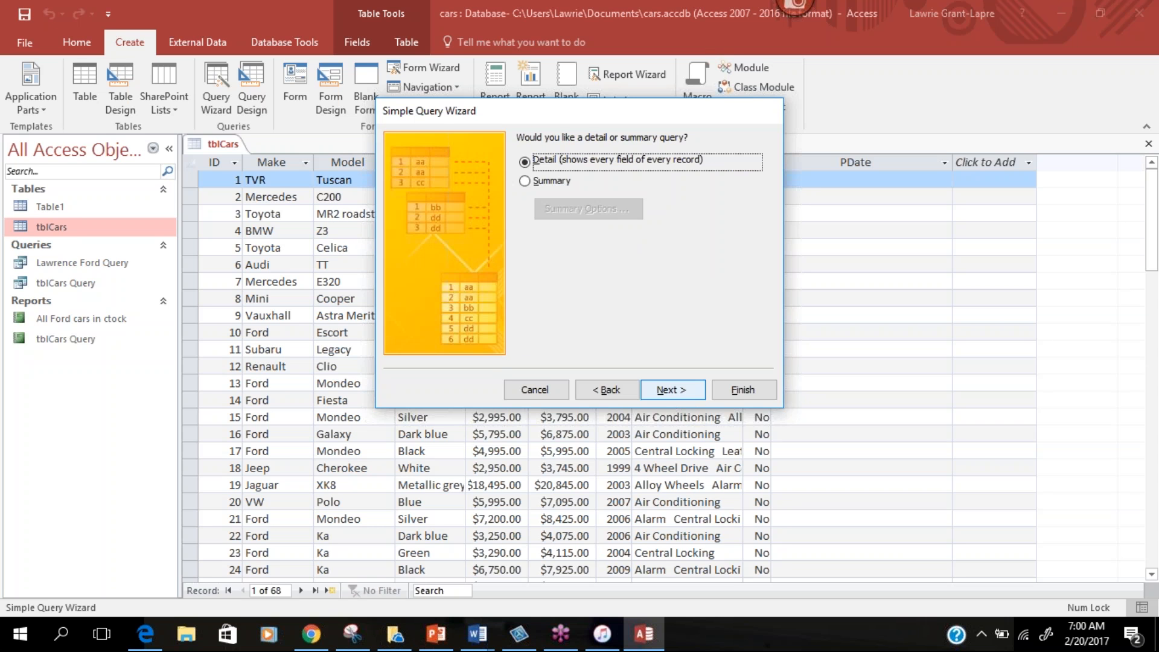
{"action": "left_click", "coordinate": [670, 388]}
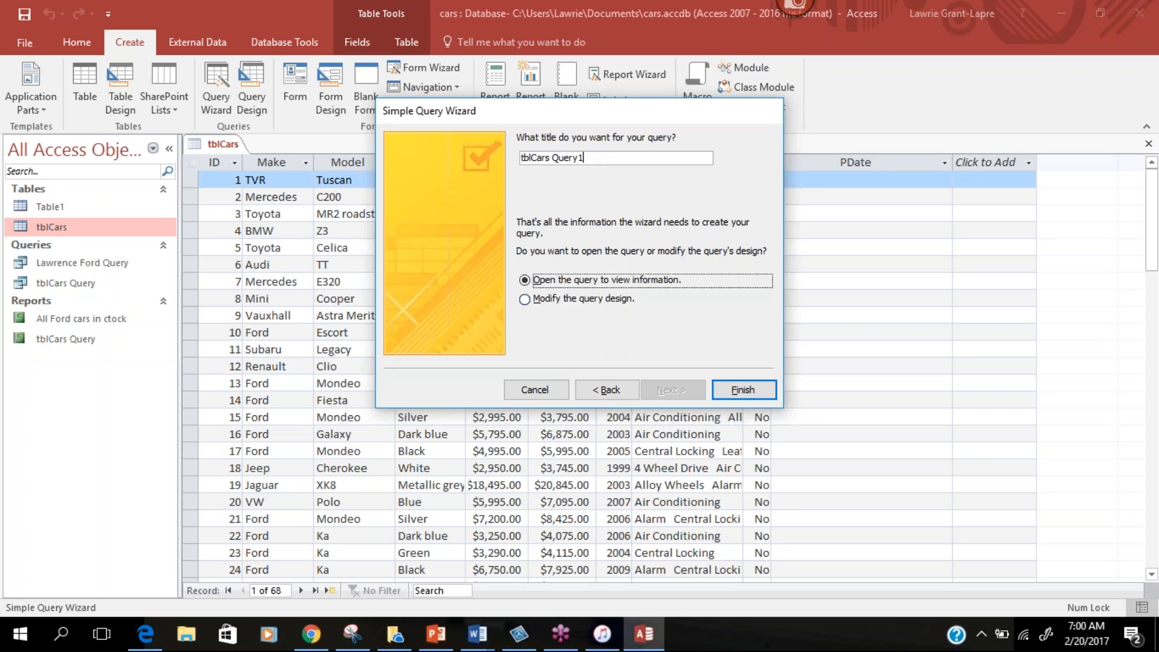
Title the query qryCarsWithAllowWheels and finish the wizard with the query opened for modifying its design.
{"action": "left_click_drag", "start_coordinate": [583, 158], "coordinate": [522, 157]}
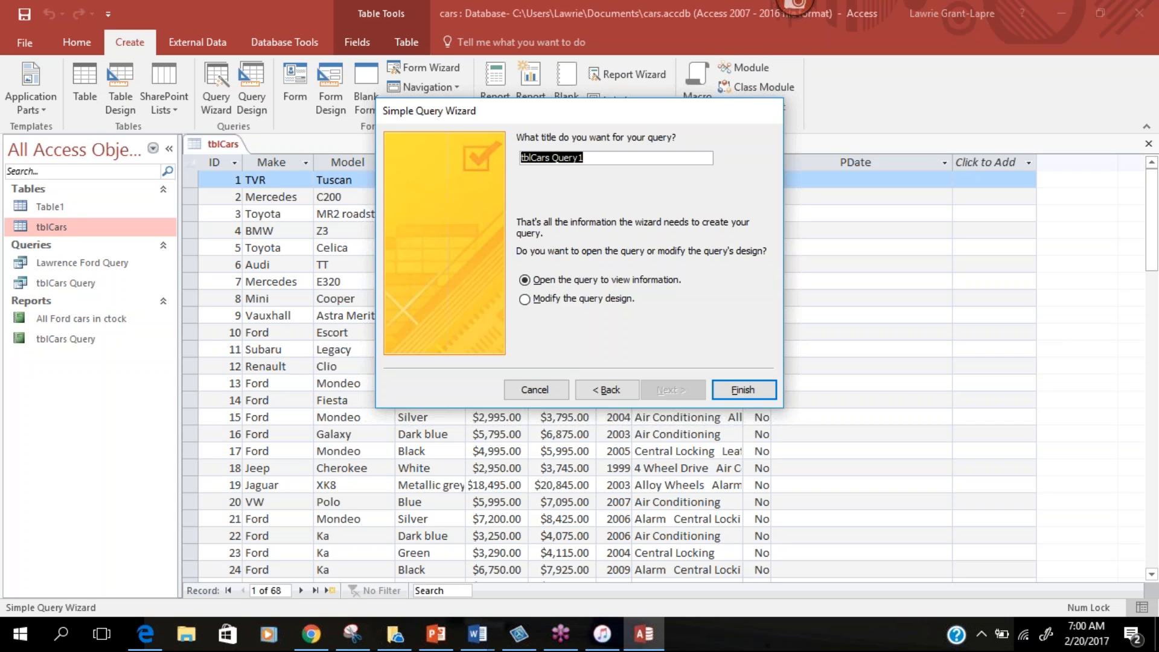
{"action": "type", "text": "qryC"}
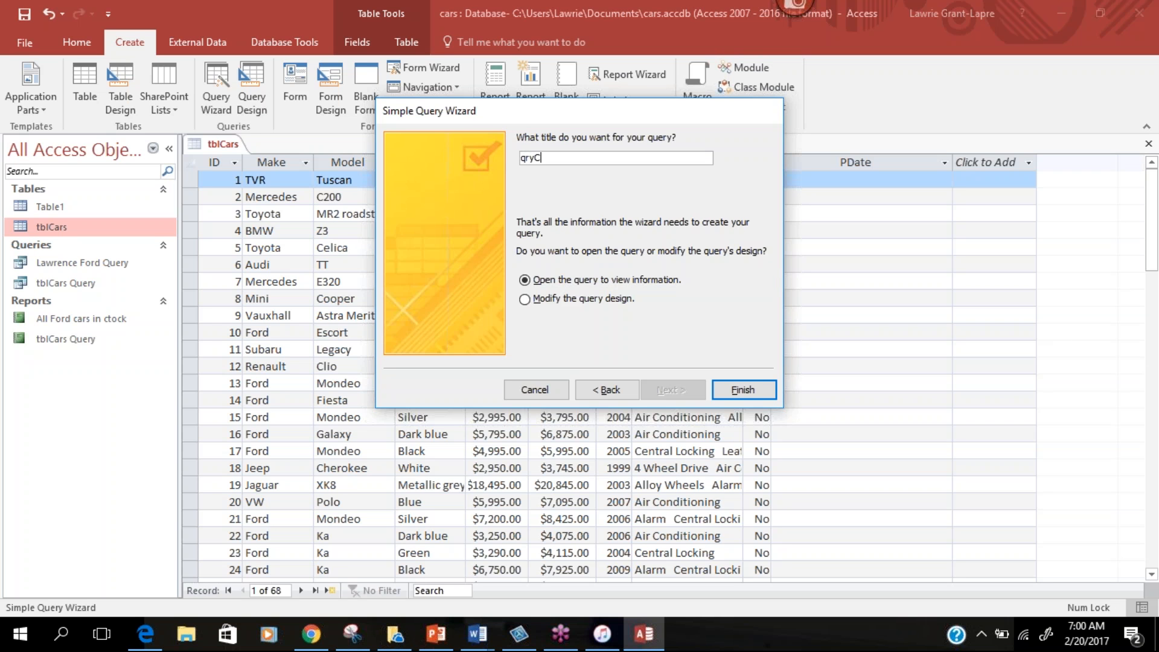
{"action": "type", "text": "arsWithAllowWheels"}
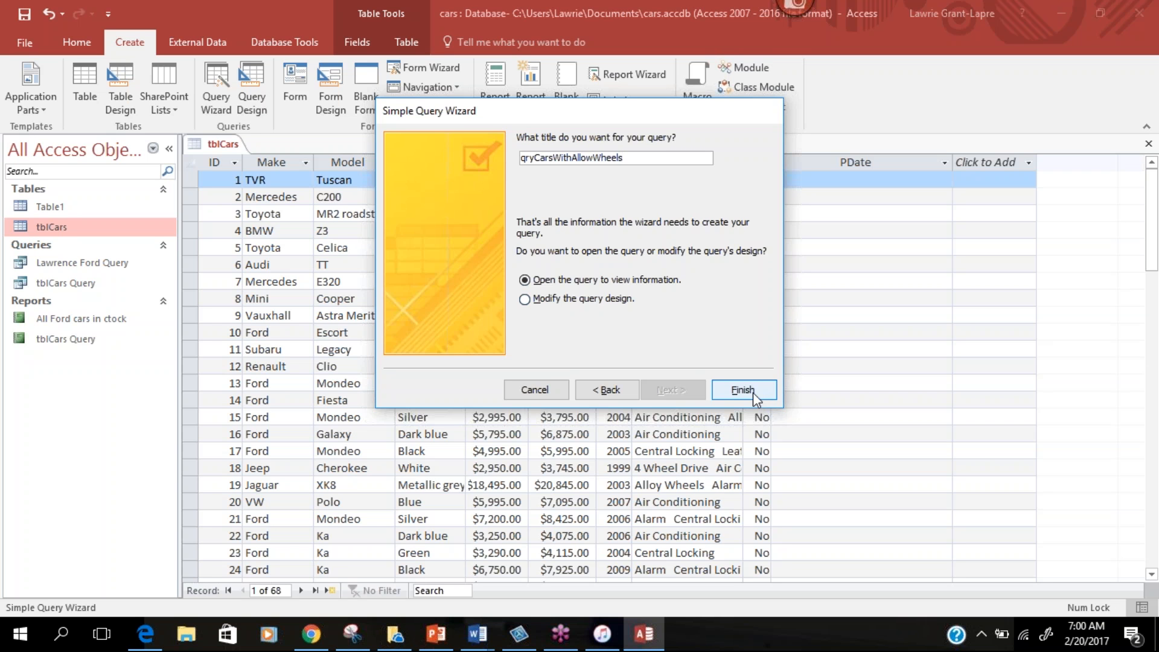
{"action": "left_click", "coordinate": [524, 299]}
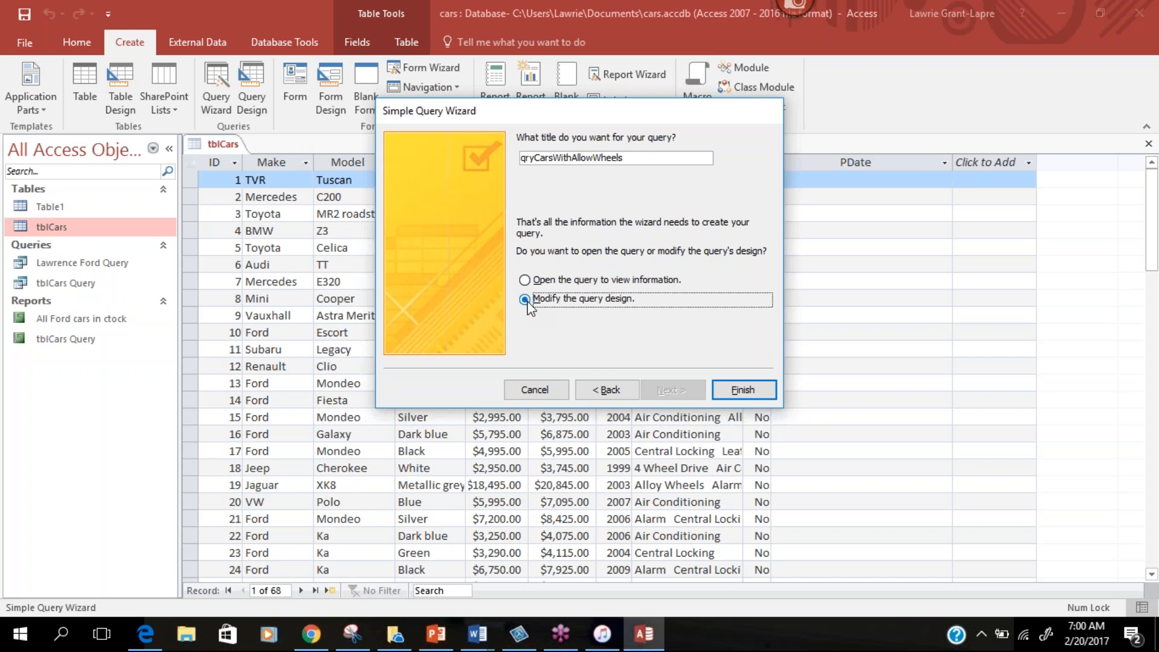
{"action": "left_click", "coordinate": [743, 391]}
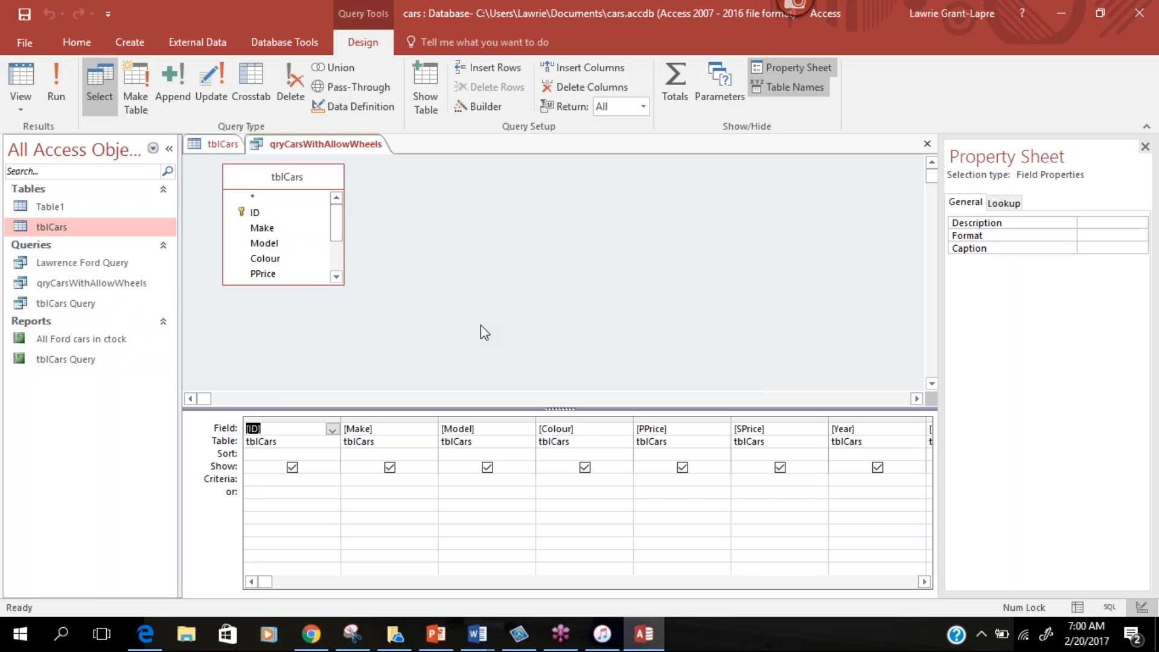
Enter *Alloy Wheels* as the criteria for the Extras field in the query design.
{"action": "double_click", "coordinate": [924, 582]}
{"action": "left_click", "coordinate": [924, 581]}
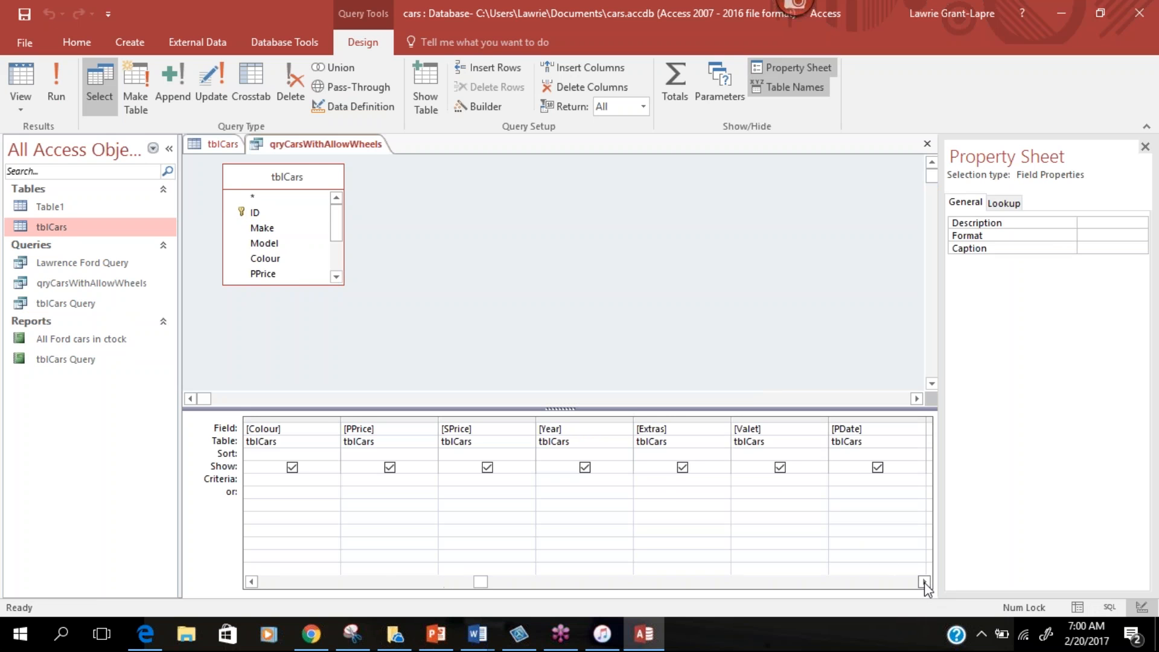
{"action": "left_click", "coordinate": [664, 480]}
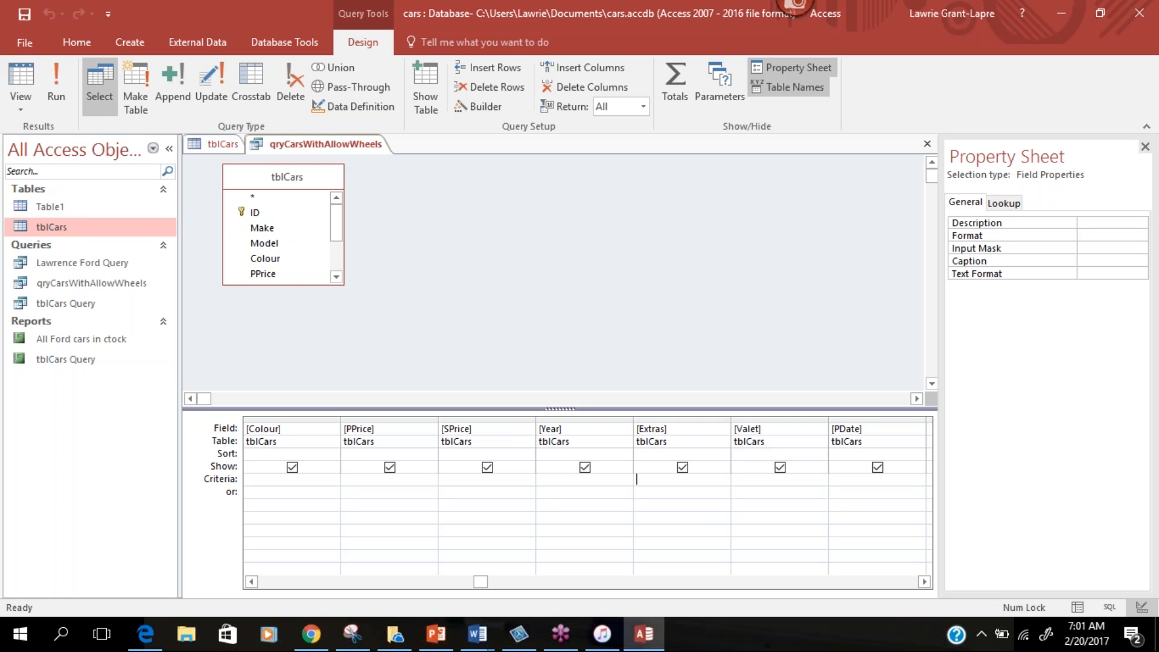
{"action": "left_click", "coordinate": [636, 479]}
{"action": "type", "text": "*Alloy Wheels*"}
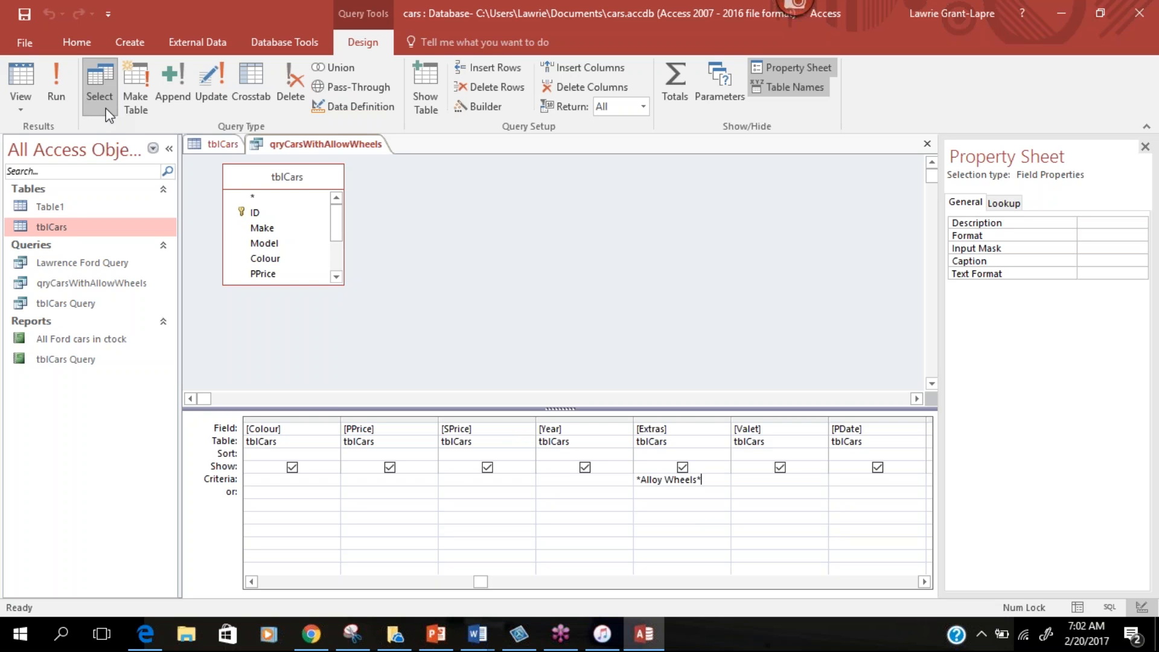
Run the alloy wheels query and save it.
{"action": "left_click", "coordinate": [52, 86]}
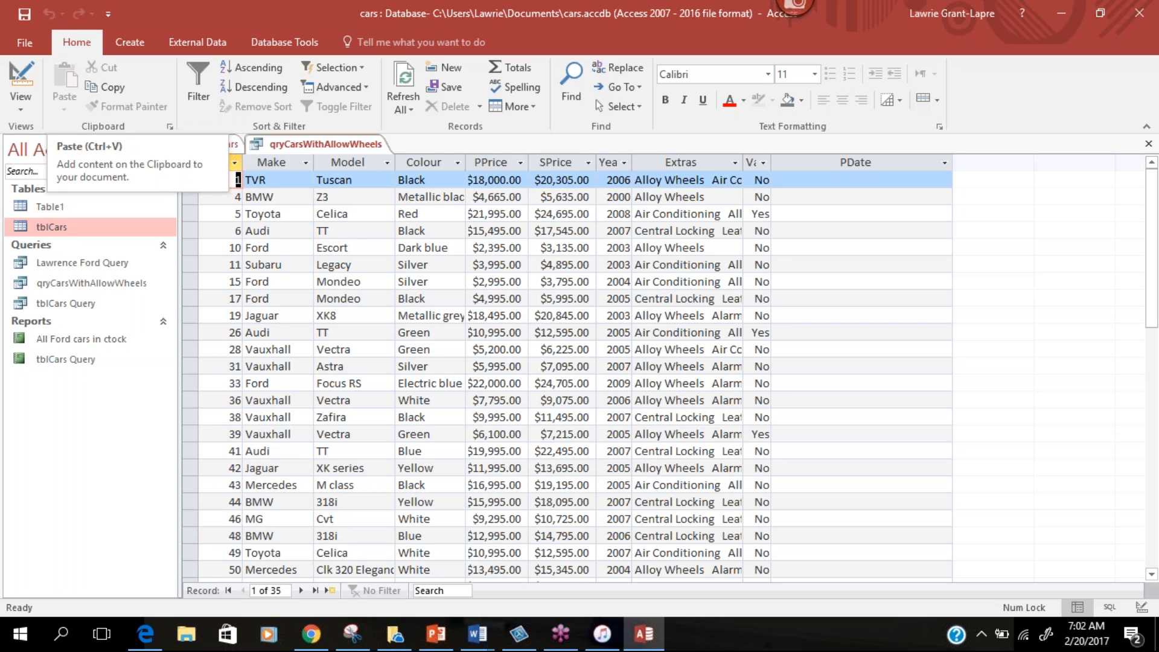
{"action": "left_click", "coordinate": [21, 43]}
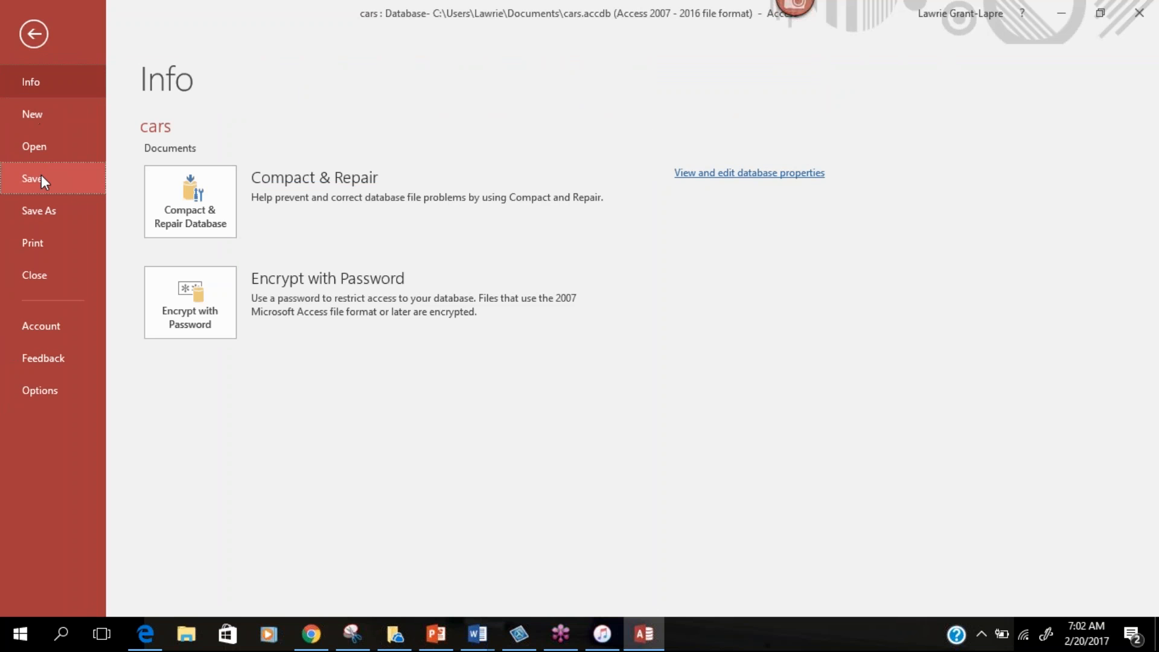
{"action": "left_click", "coordinate": [41, 178]}
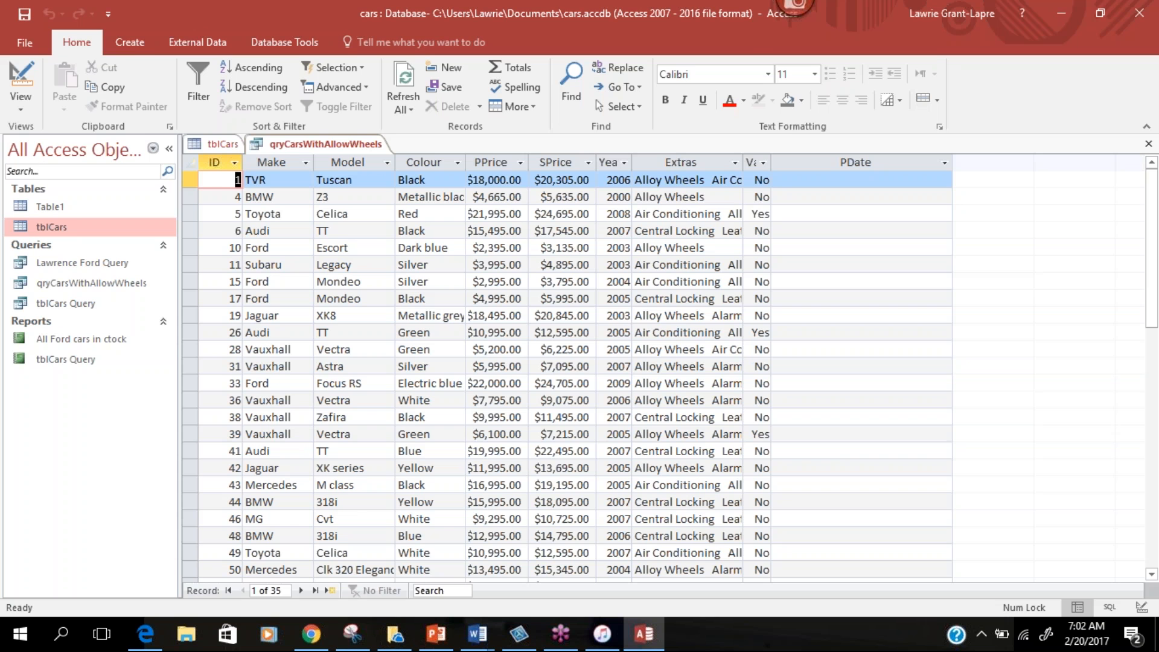
Start a report with the Report Wizard based on qryCarsWithAllowWheels, including all of the query's fields.
{"action": "left_click", "coordinate": [131, 44]}
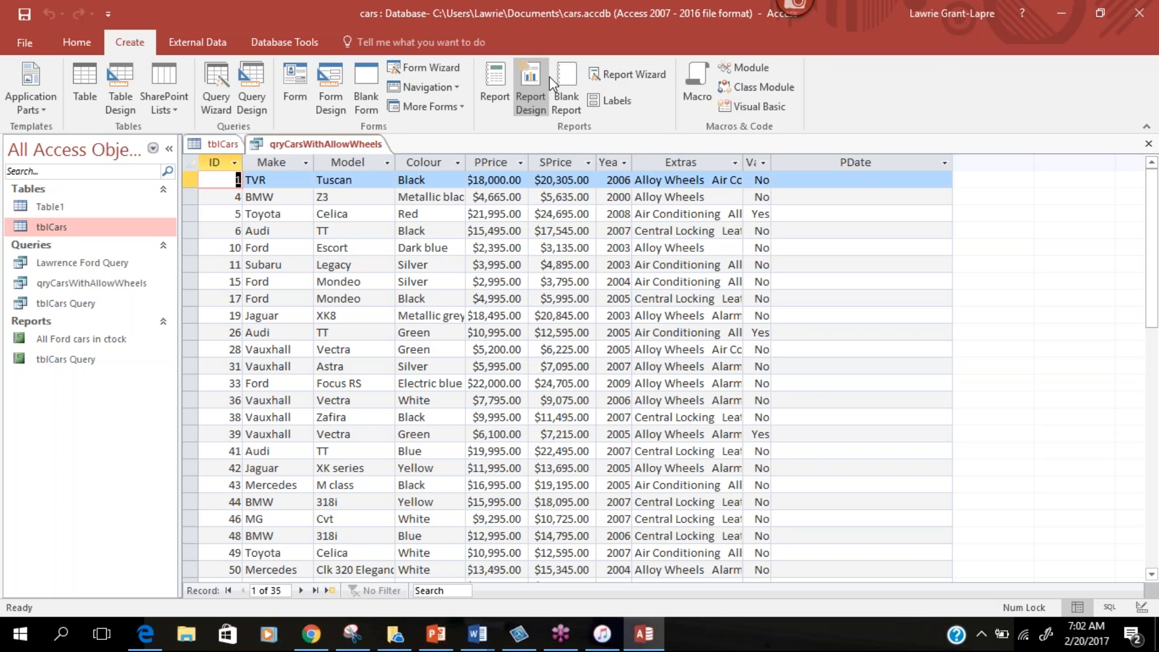
{"action": "left_click", "coordinate": [613, 78]}
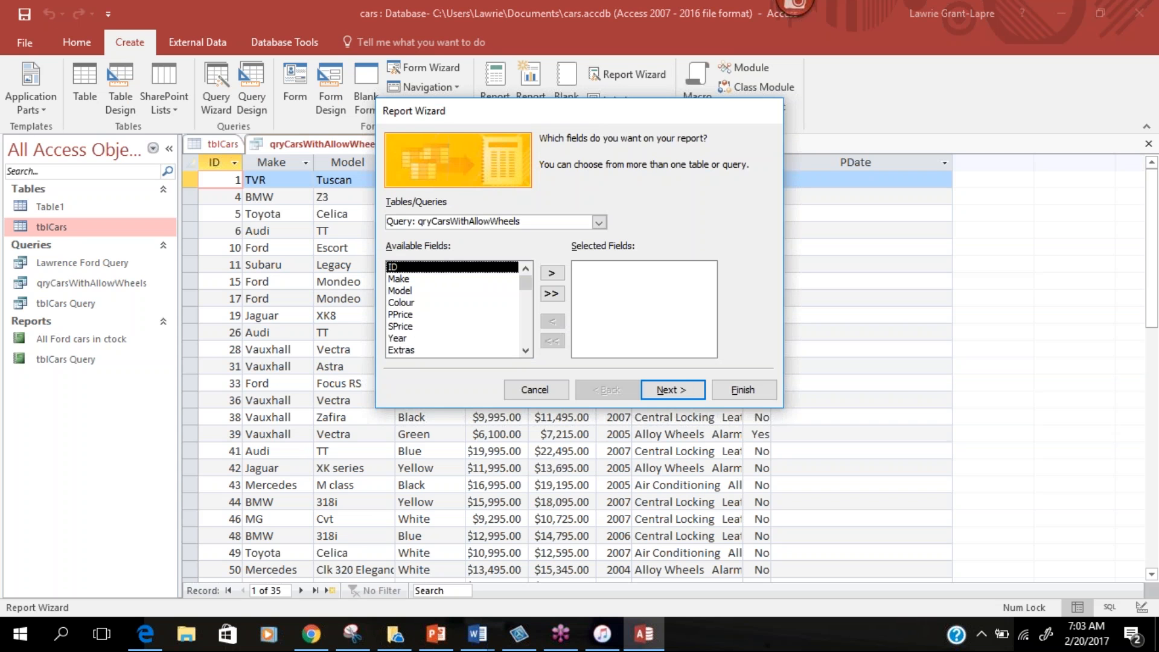
{"action": "left_click", "coordinate": [598, 222]}
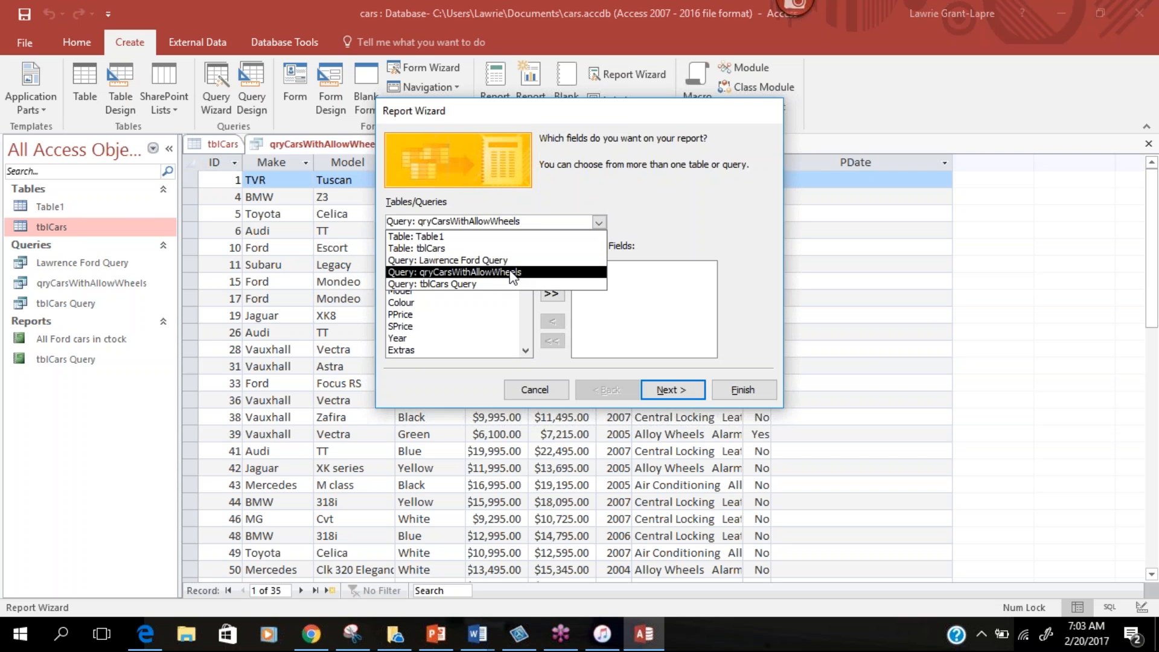
{"action": "left_click", "coordinate": [512, 273]}
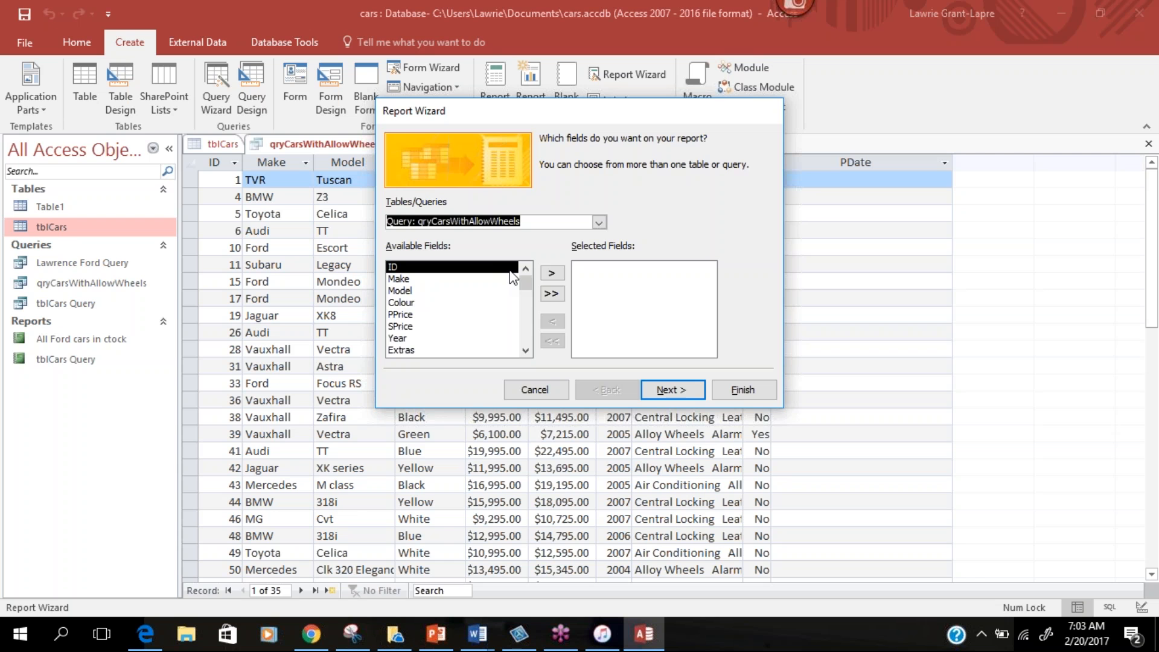
{"action": "left_click", "coordinate": [554, 292]}
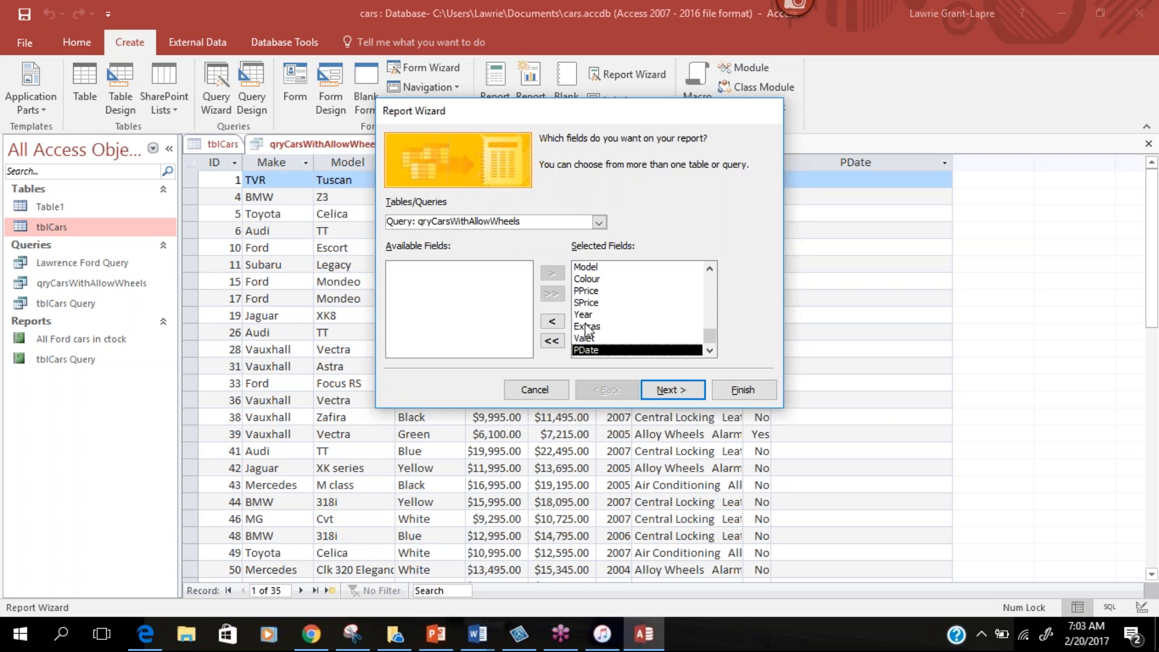
Leave the report without grouping or sorting and accept a tabular layout in portrait orientation.
{"action": "left_click", "coordinate": [657, 393]}
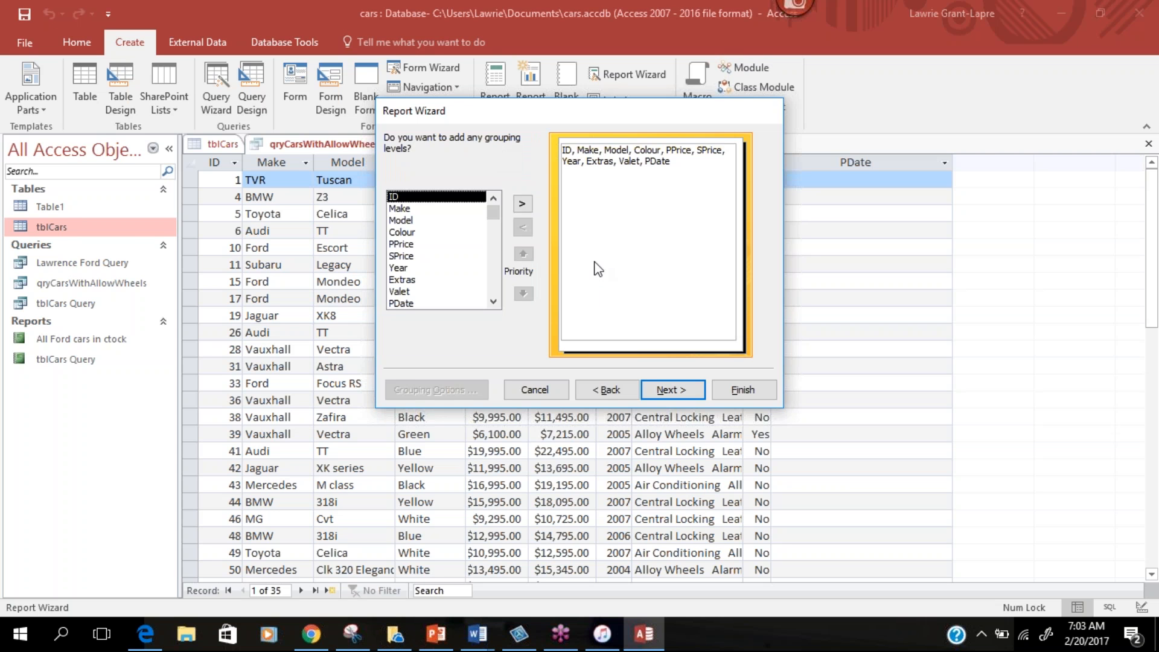
{"action": "left_click", "coordinate": [660, 390]}
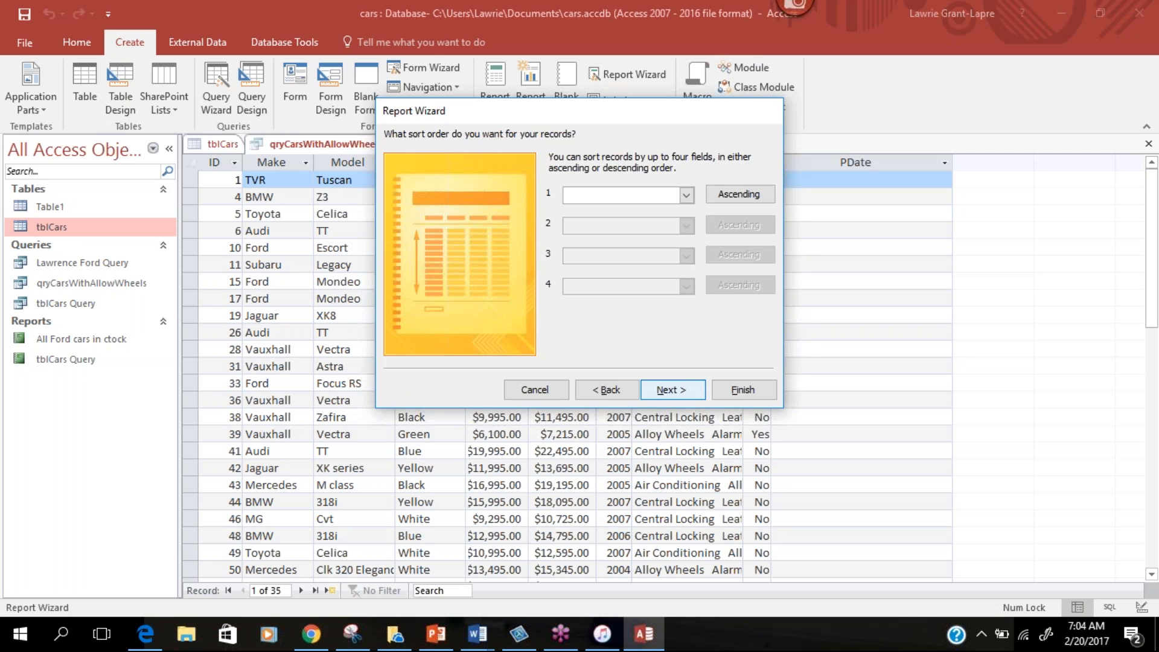
{"action": "left_click", "coordinate": [672, 390]}
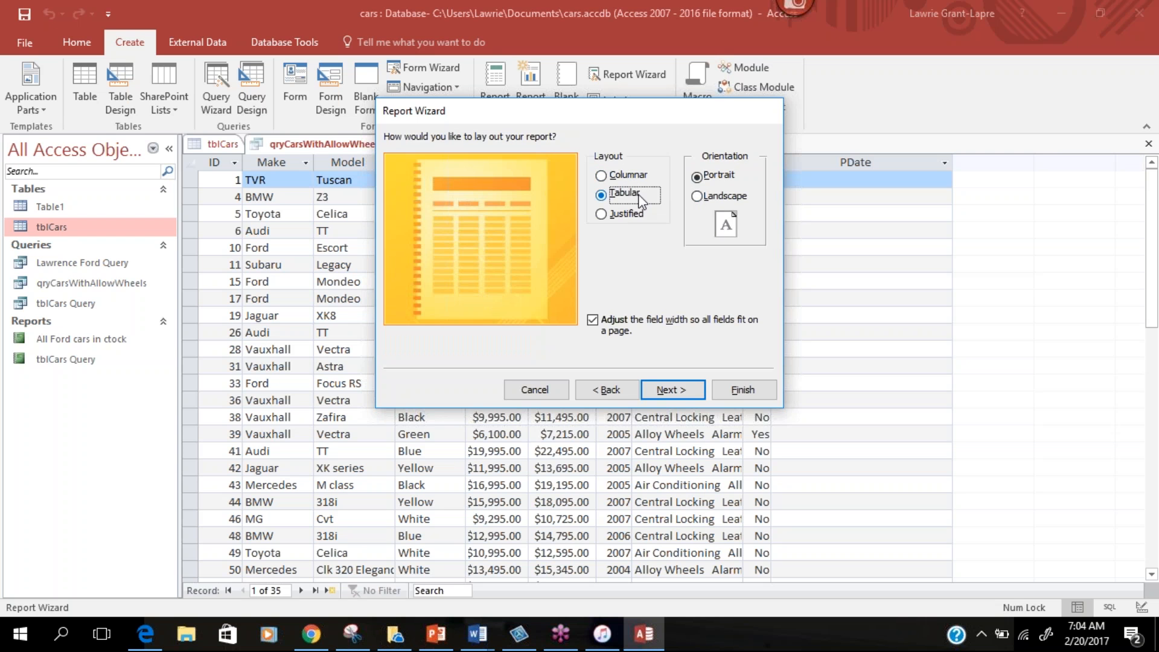
{"action": "left_click", "coordinate": [675, 391]}
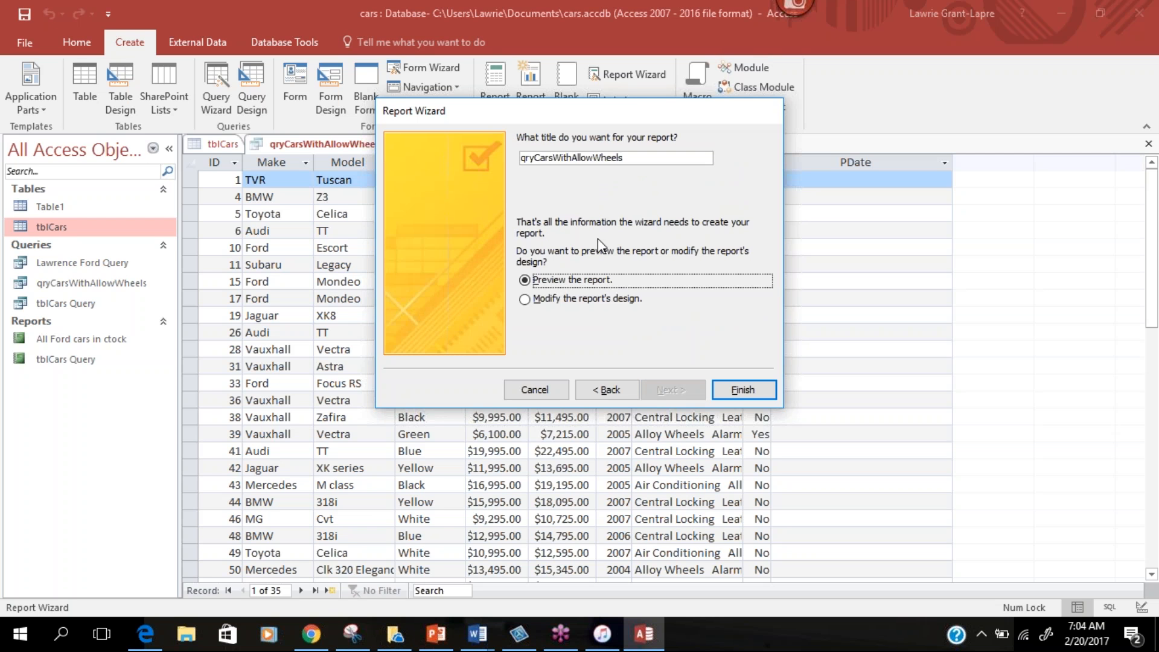
Title the report "Cars with alloy wheels" and finish the wizard with the option to modify the report's design.
{"action": "left_click", "coordinate": [536, 160]}
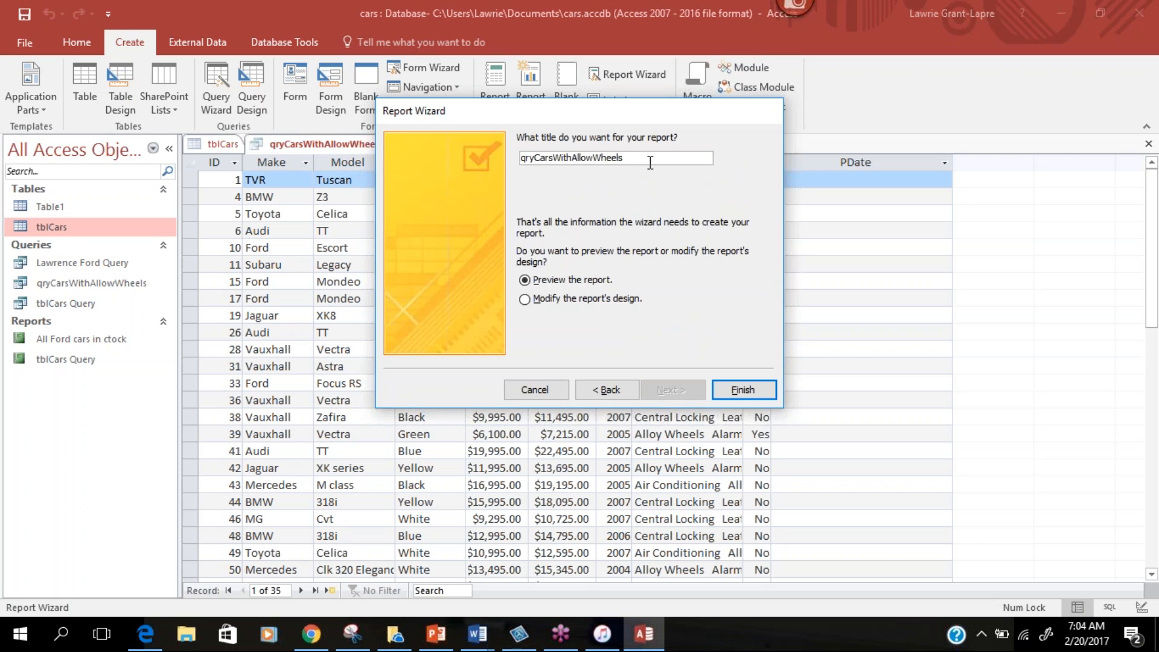
{"action": "left_click", "coordinate": [644, 161]}
{"action": "left_click_drag", "start_coordinate": [637, 162], "coordinate": [499, 150]}
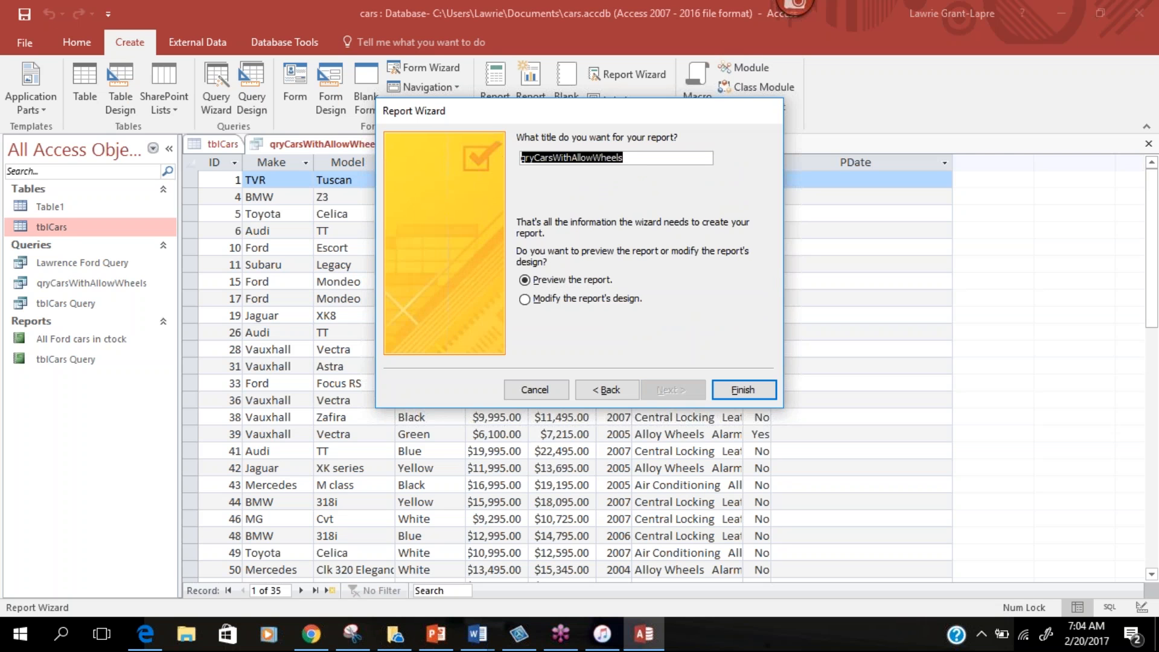
{"action": "type", "text": "Cars wi"}
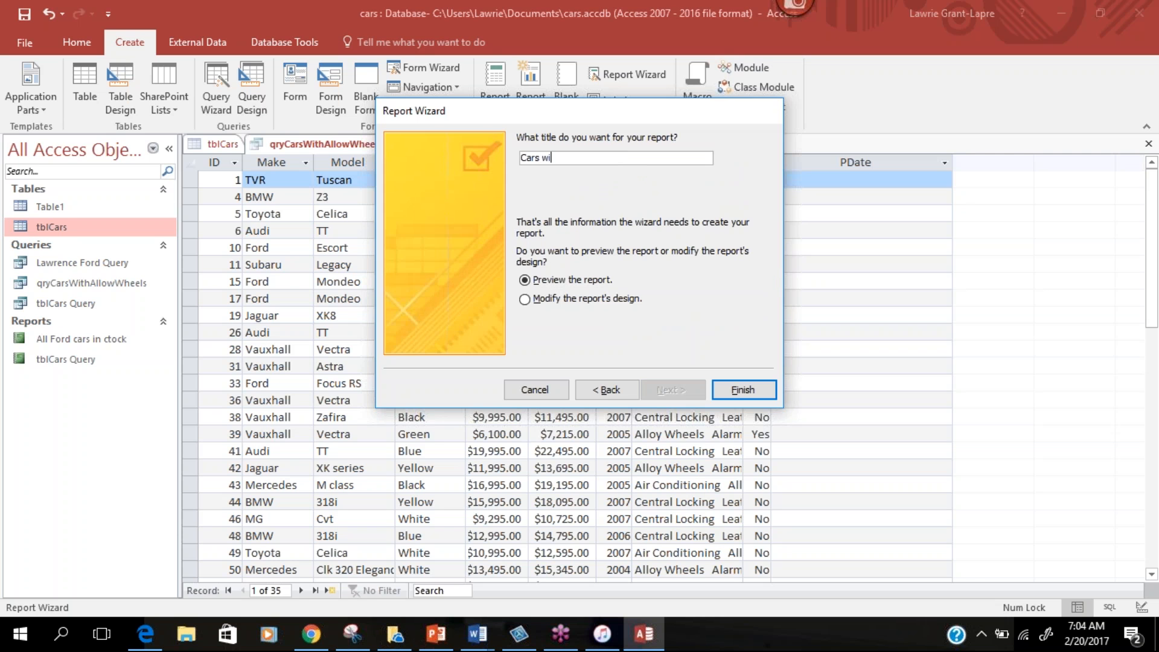
{"action": "type", "text": "th alloy wheels"}
{"action": "left_click", "coordinate": [526, 299]}
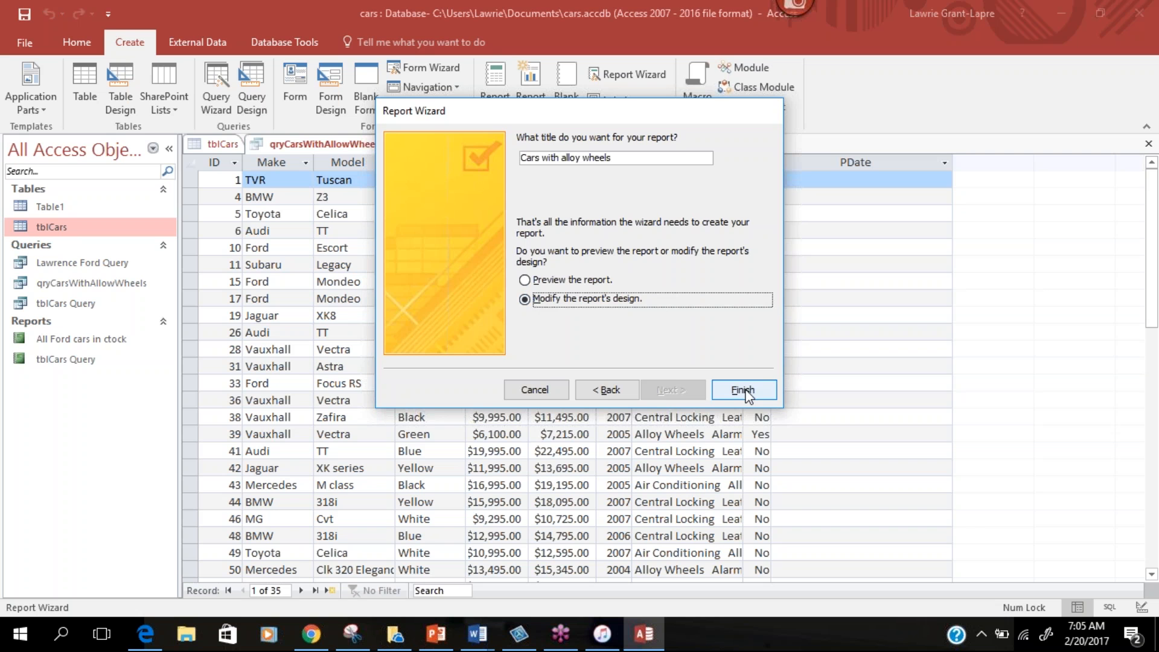
{"action": "left_click", "coordinate": [743, 390]}
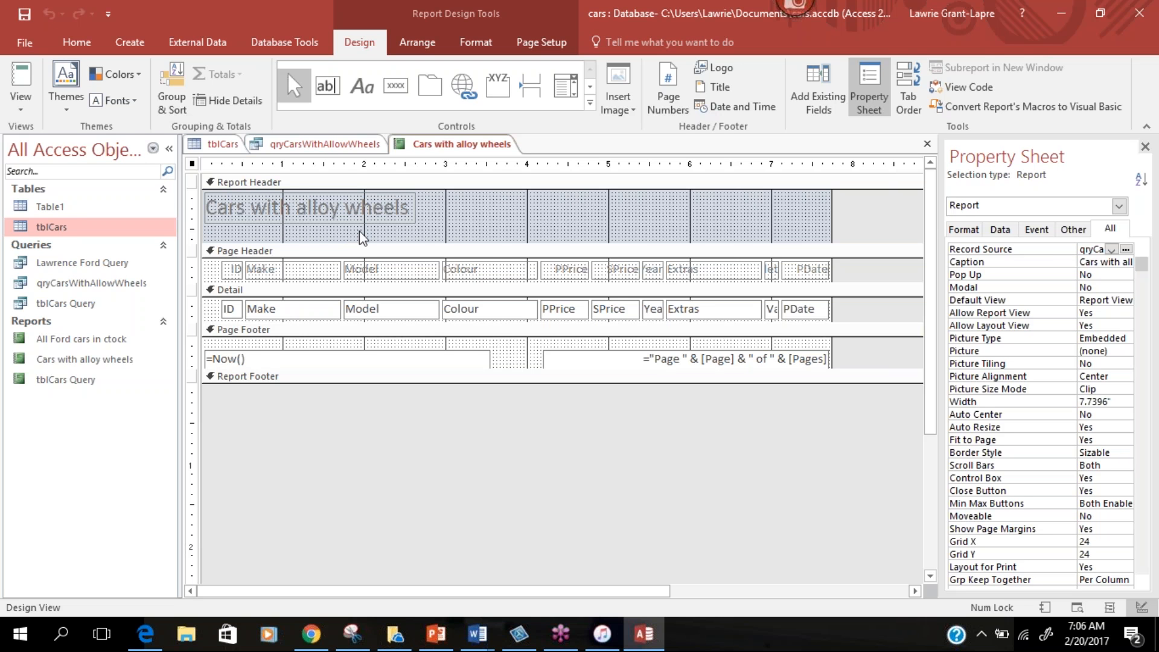
Move the title label down in the report header to a top position of 0.25", leaving room above it.
{"action": "left_click", "coordinate": [241, 209]}
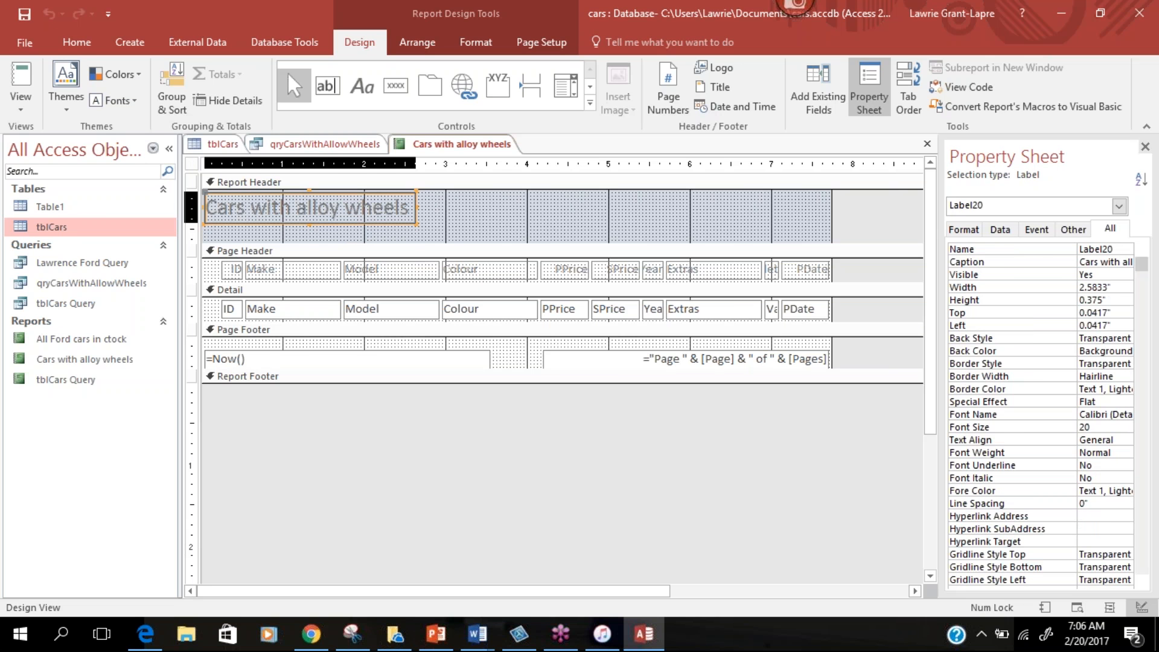
{"action": "left_click_drag", "start_coordinate": [241, 205], "coordinate": [239, 222]}
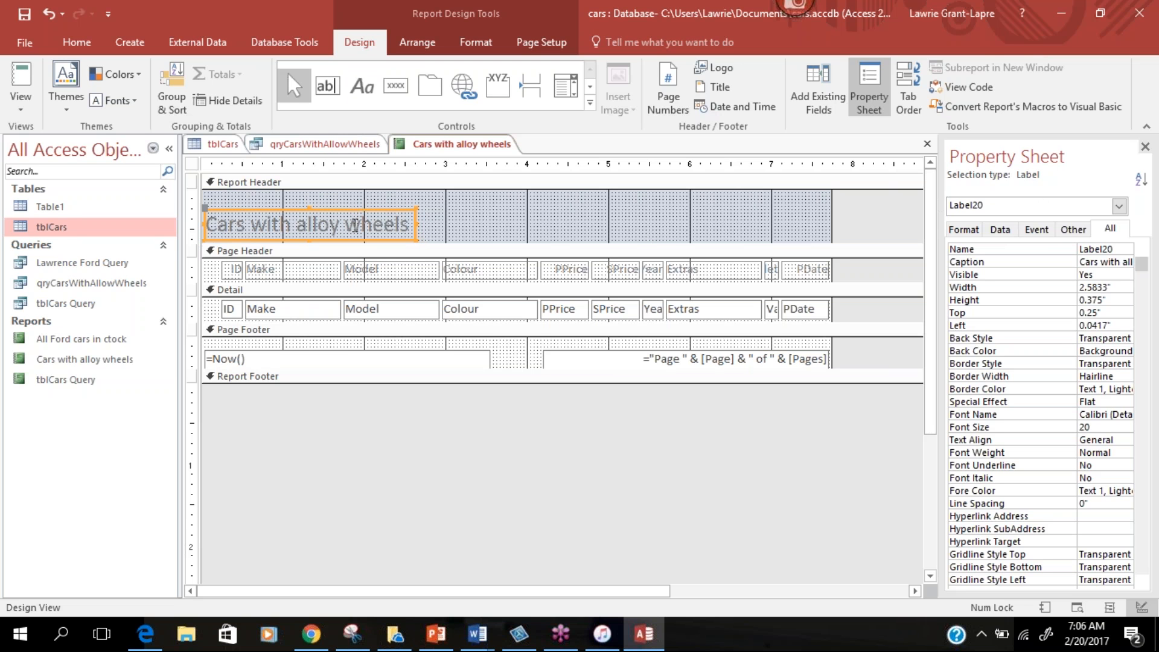
{"action": "left_click", "coordinate": [1006, 208]}
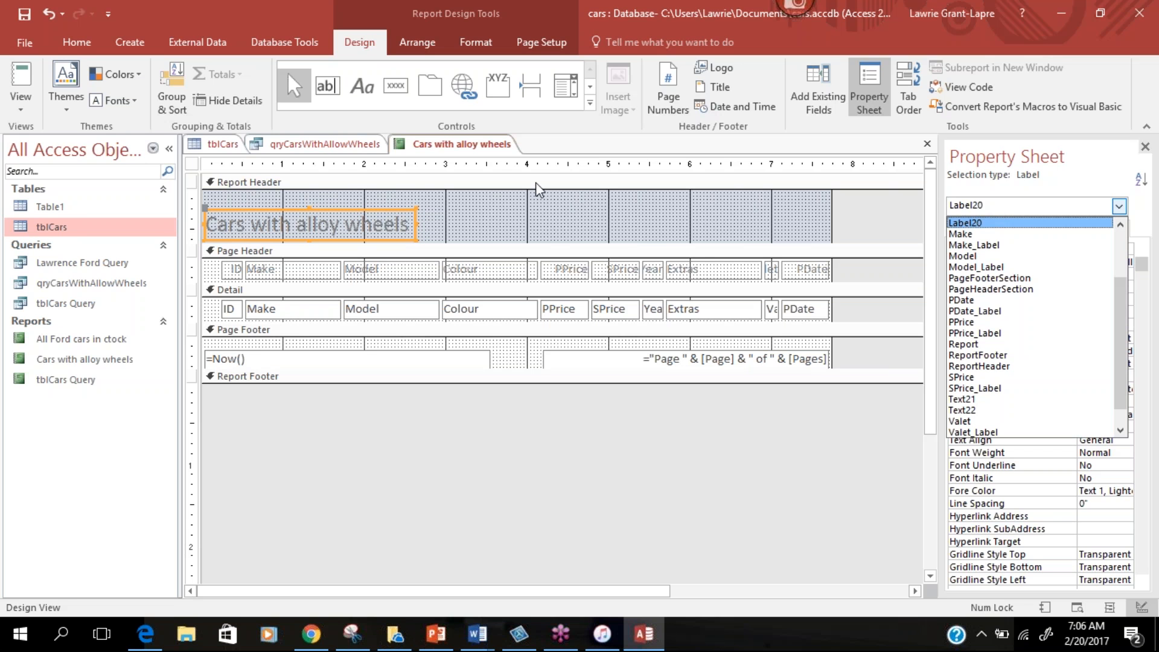
{"action": "left_click", "coordinate": [388, 198]}
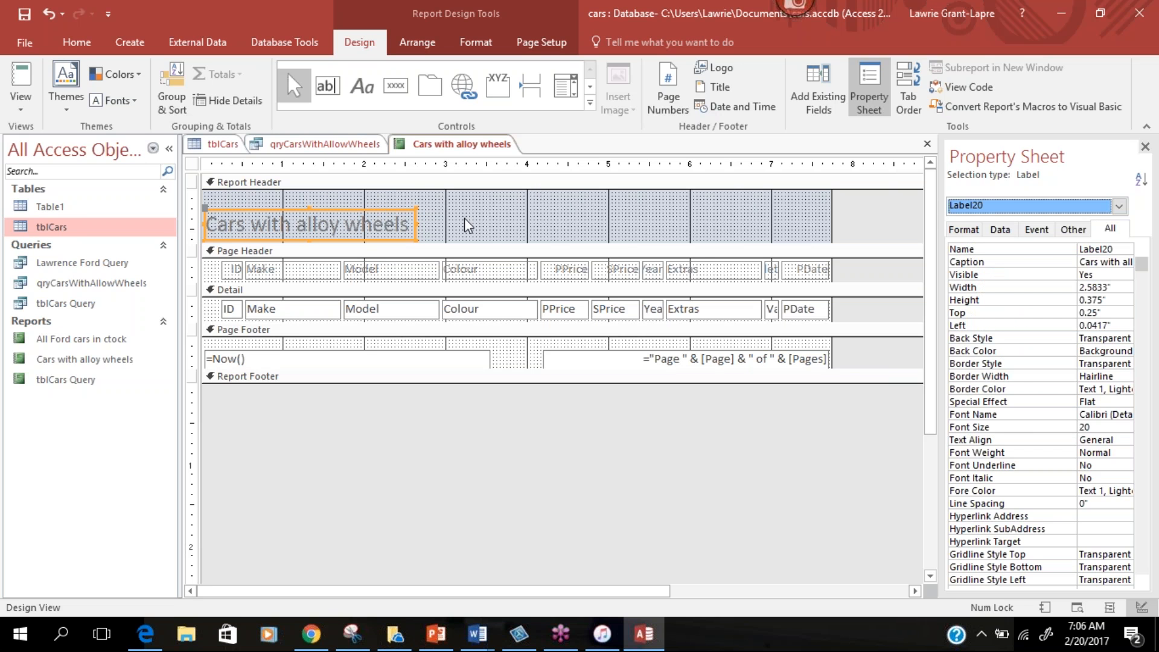
{"action": "left_click", "coordinate": [465, 225]}
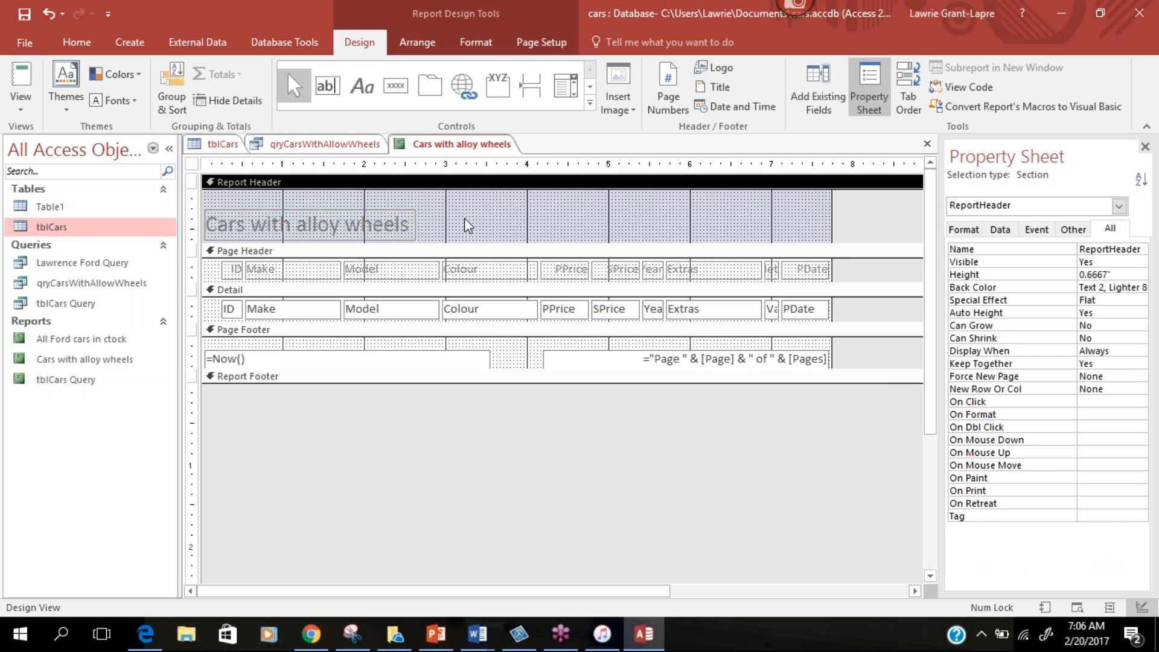
Add a label above the title in the report header, about as wide as the title, containing the author's name.
{"action": "left_click", "coordinate": [351, 87]}
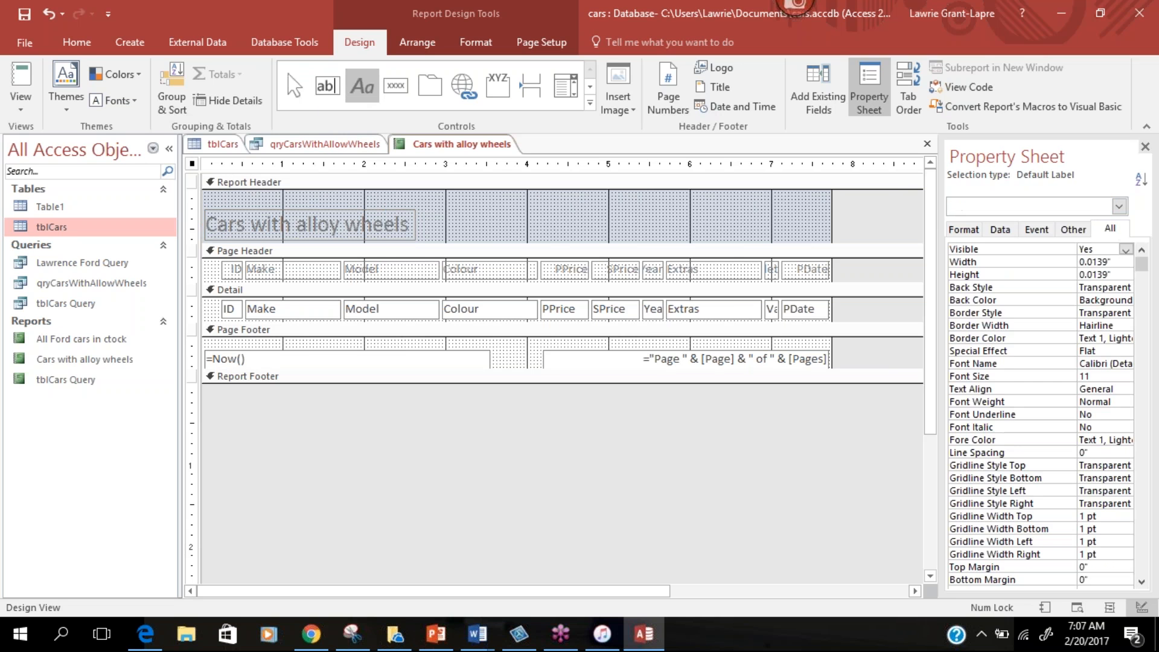
{"action": "left_click_drag", "start_coordinate": [206, 192], "coordinate": [414, 206]}
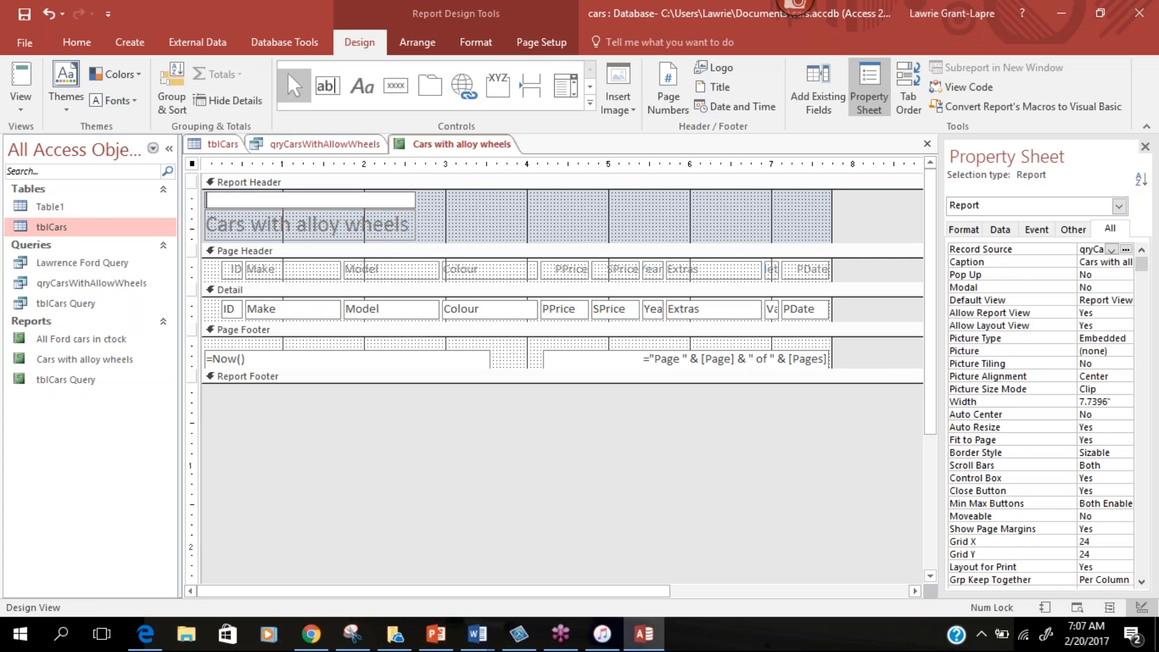
{"action": "type", "text": "Mr Lawrie"}
{"action": "left_click", "coordinate": [539, 226]}
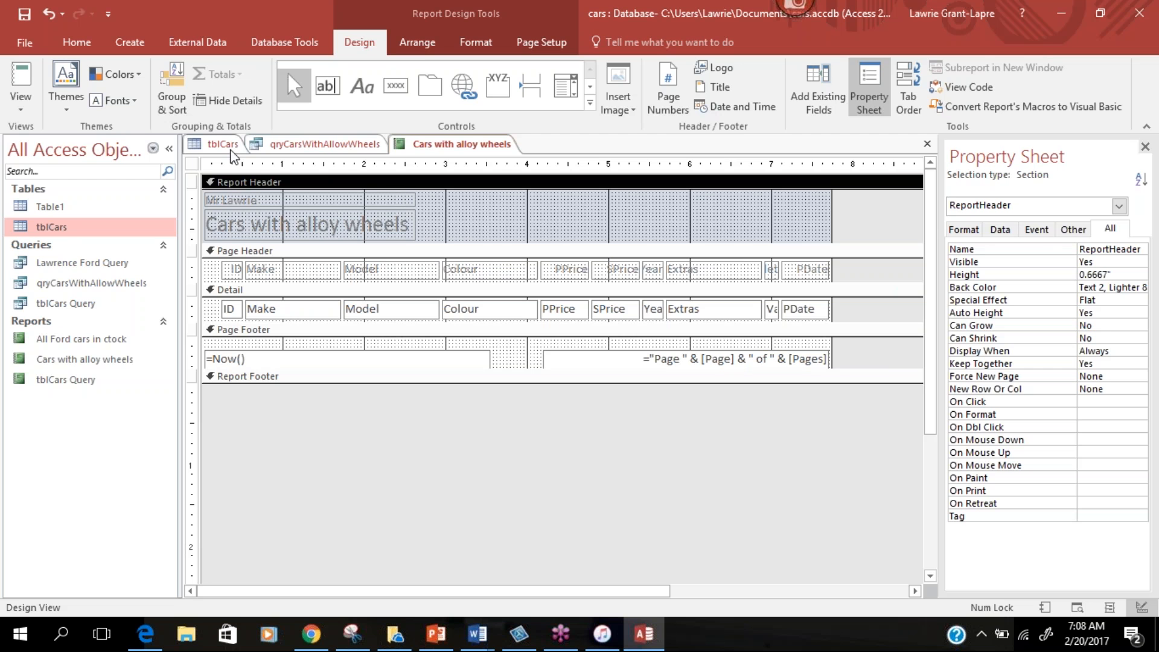
Display the report in Report View and look through all records down to the date and page number.
{"action": "left_click", "coordinate": [18, 100]}
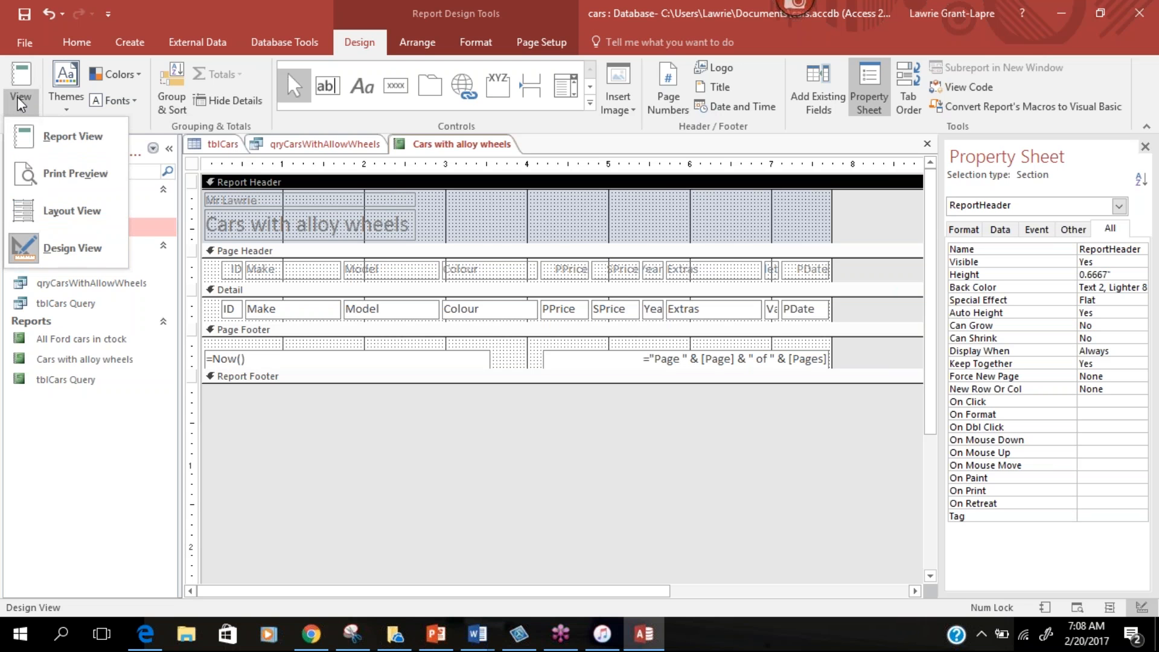
{"action": "left_click", "coordinate": [33, 136]}
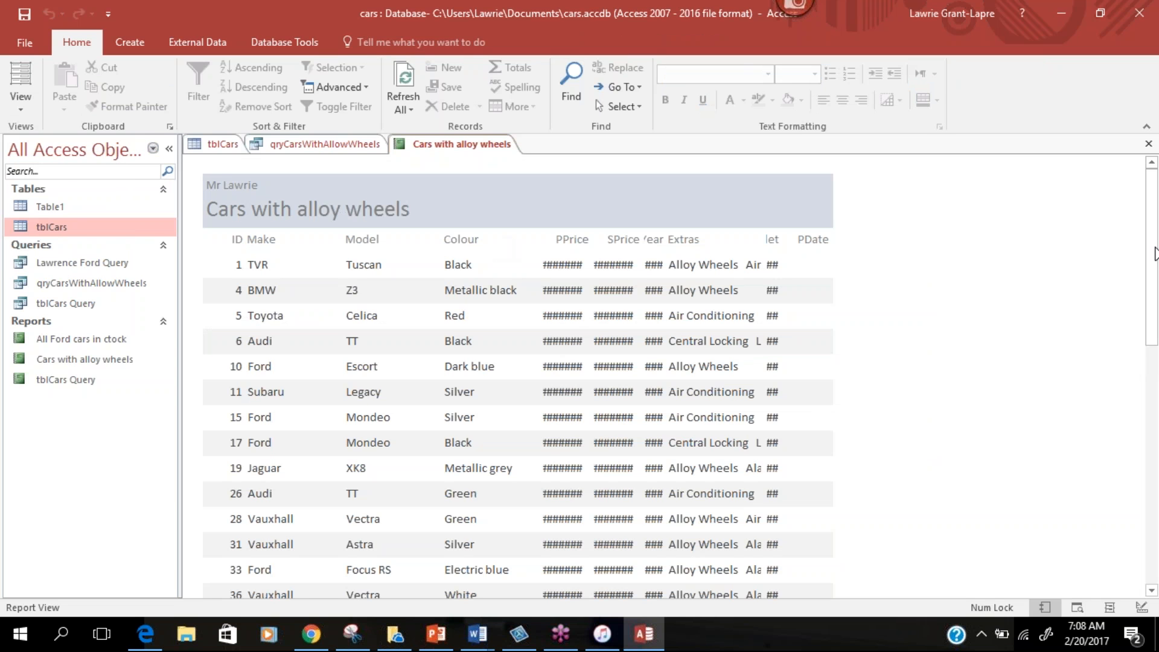
{"action": "left_click_drag", "start_coordinate": [1153, 254], "coordinate": [1152, 526]}
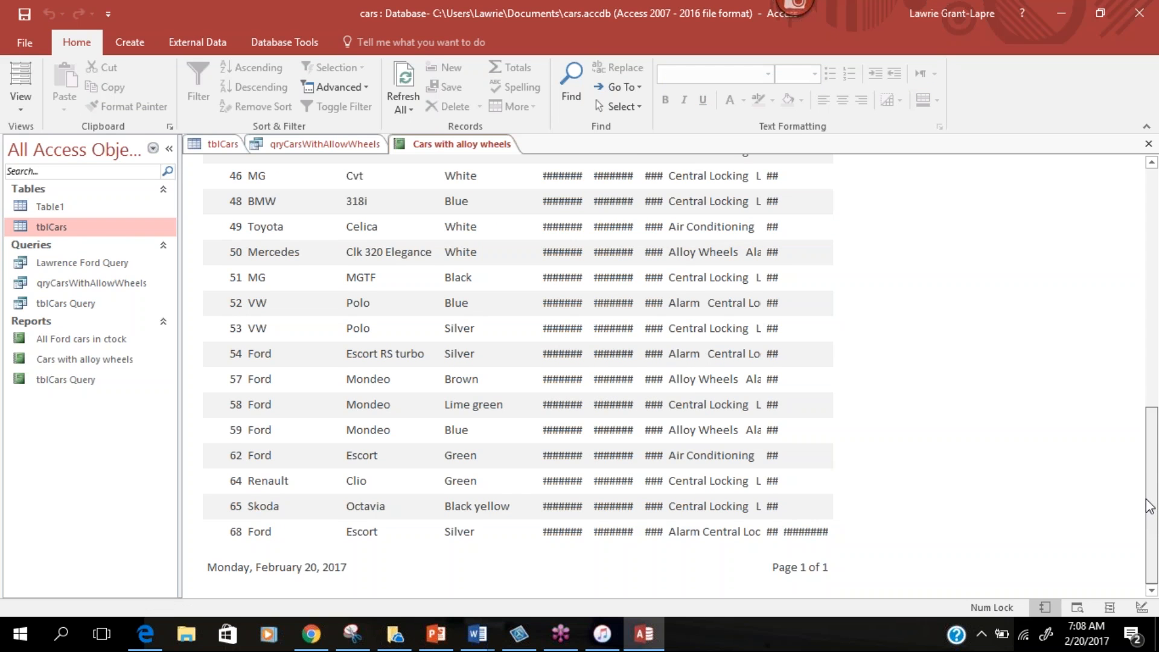
{"action": "left_click_drag", "start_coordinate": [1151, 507], "coordinate": [1141, 279]}
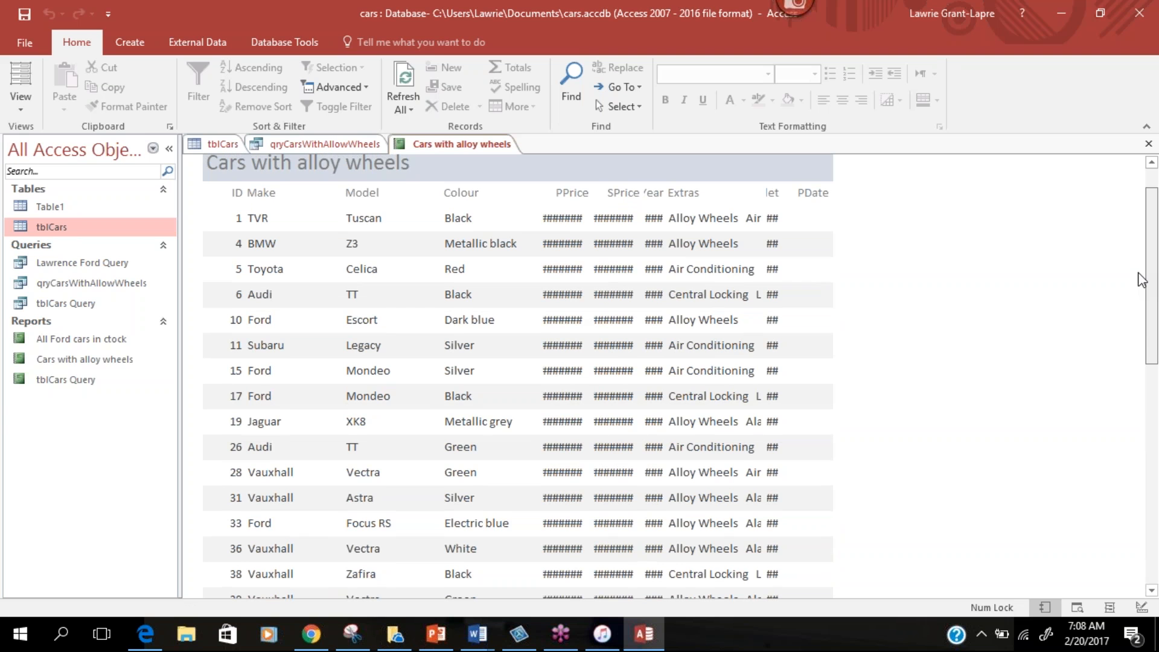
{"action": "left_click_drag", "start_coordinate": [1139, 273], "coordinate": [1139, 258]}
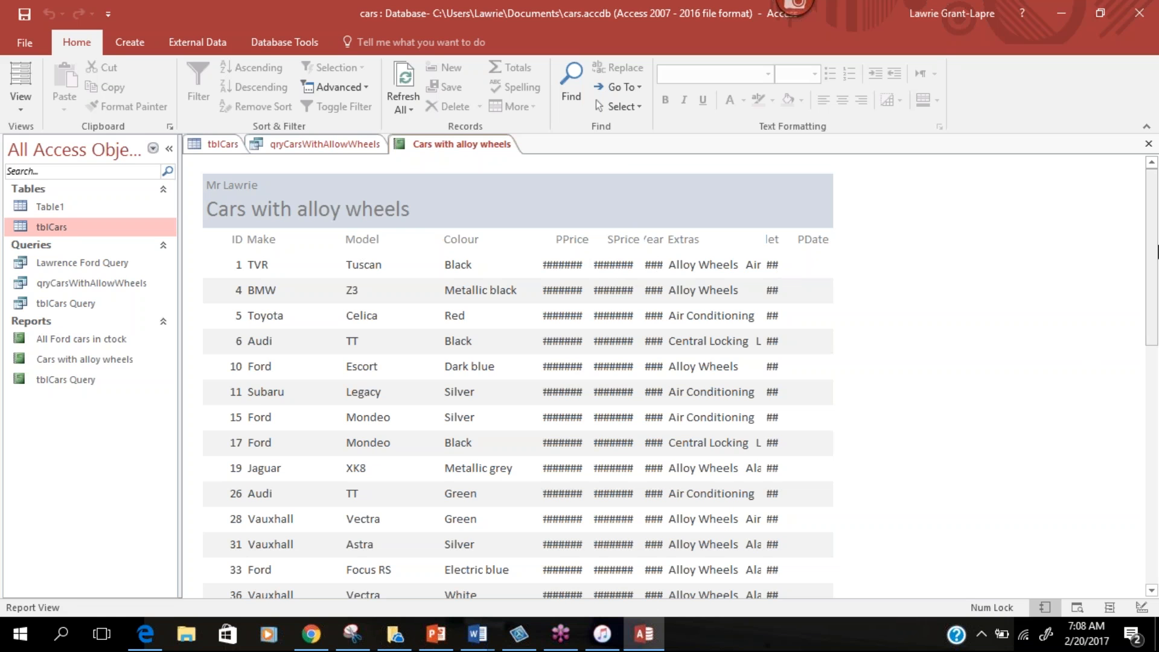
{"action": "left_click_drag", "start_coordinate": [1153, 255], "coordinate": [1135, 514]}
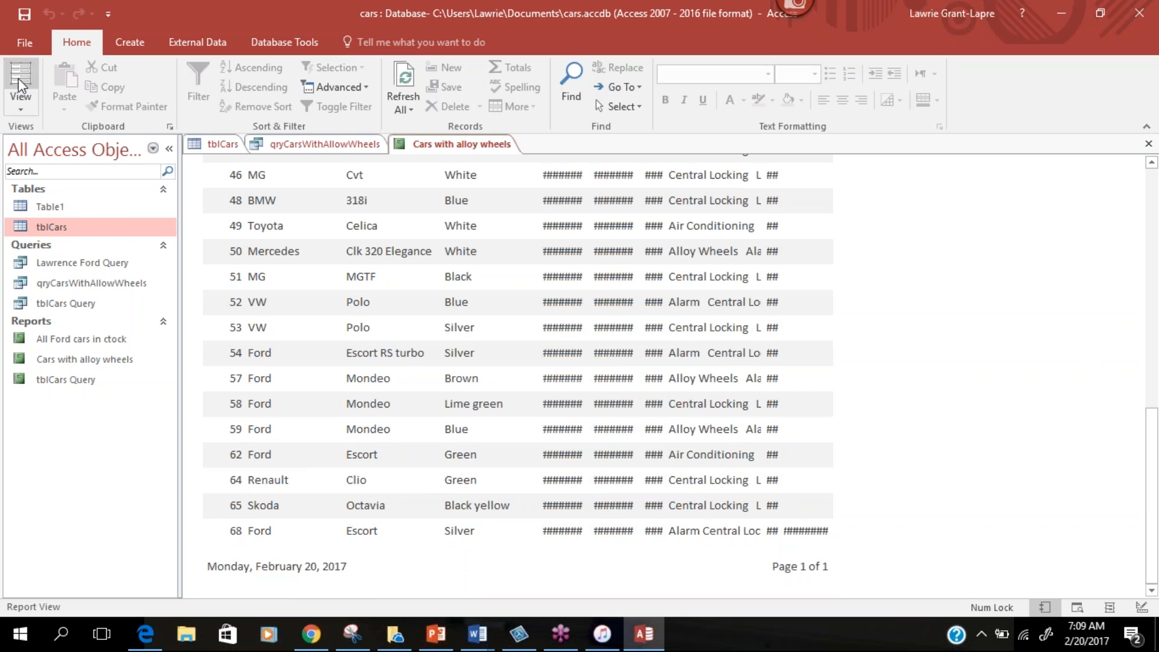
In Design View, move the ID heading and field to 0.0417" from the left edge and extend the Make heading leftward to 0.3333".
{"action": "left_click", "coordinate": [21, 97]}
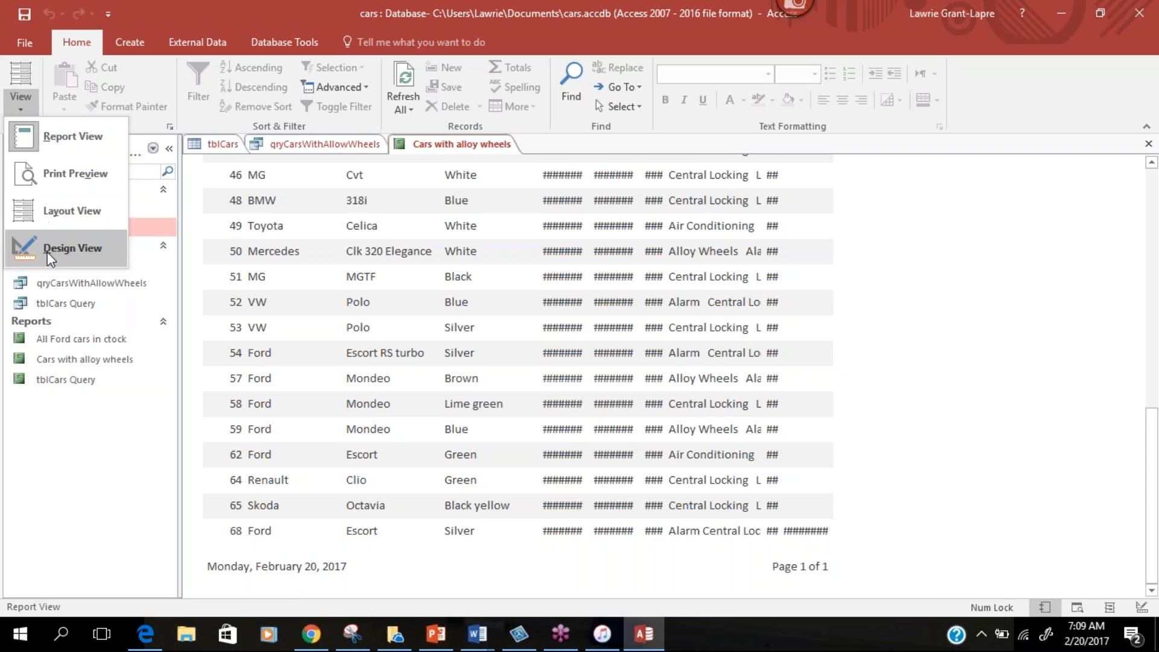
{"action": "left_click", "coordinate": [66, 248]}
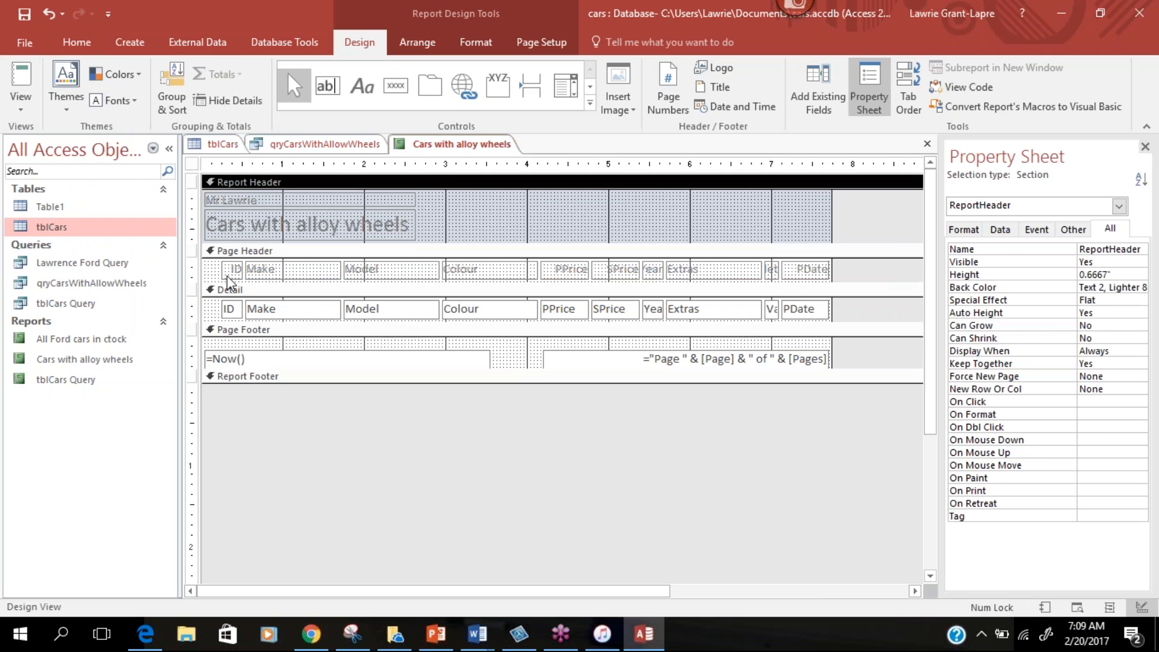
{"action": "left_click_drag", "start_coordinate": [228, 281], "coordinate": [209, 309]}
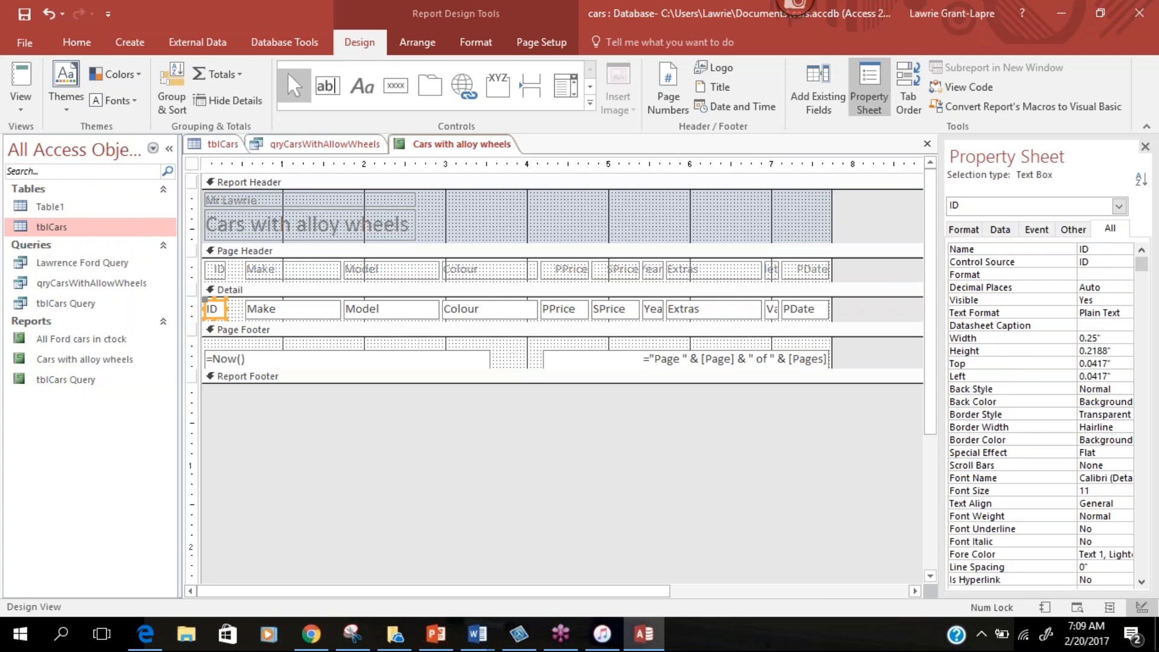
{"action": "left_click", "coordinate": [246, 269]}
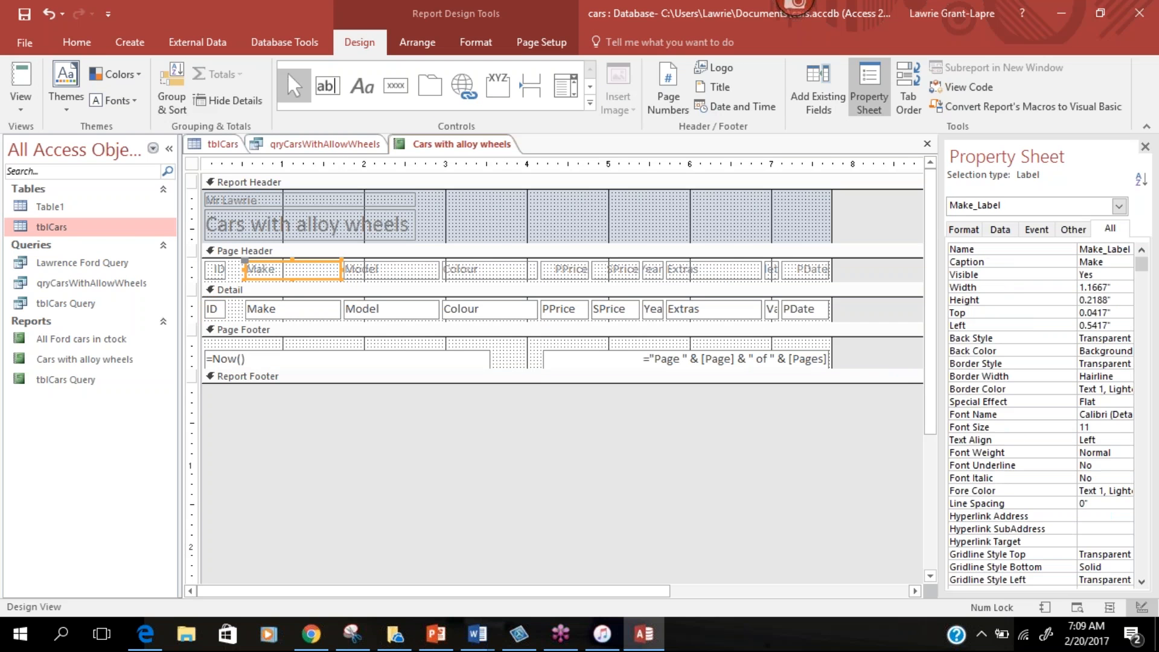
{"action": "left_click_drag", "start_coordinate": [245, 270], "coordinate": [229, 269]}
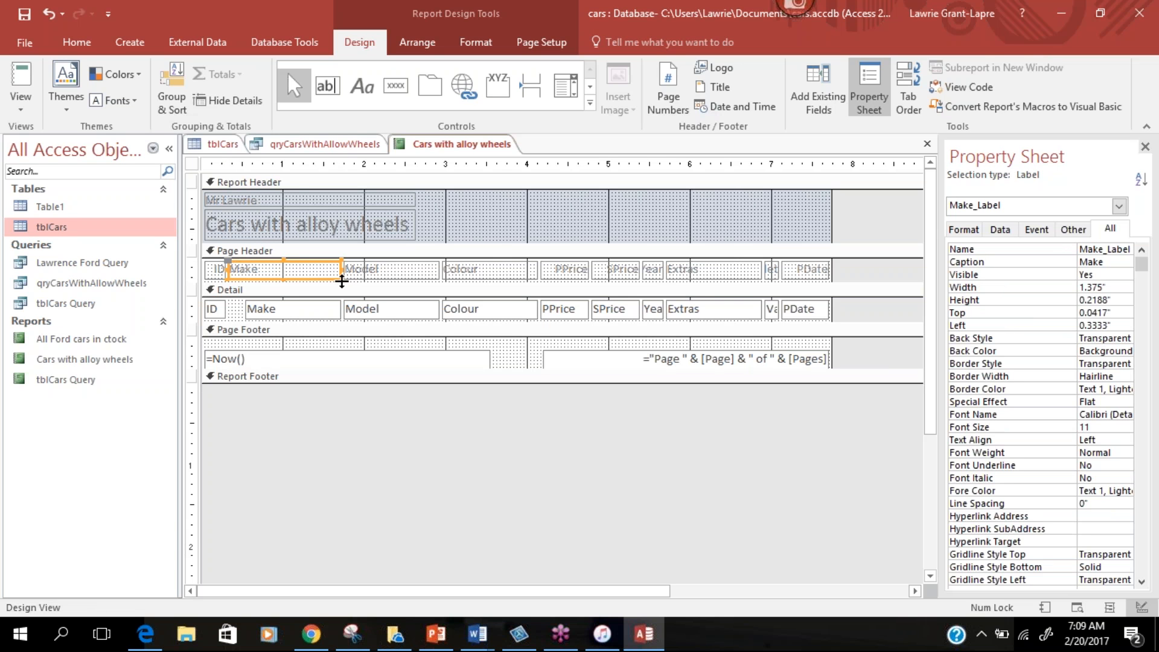
{"action": "left_click_drag", "start_coordinate": [342, 282], "coordinate": [342, 281]}
Increase the height of the Detail section to leave blank space below the row of fields.
{"action": "left_click_drag", "start_coordinate": [331, 325], "coordinate": [330, 340]}
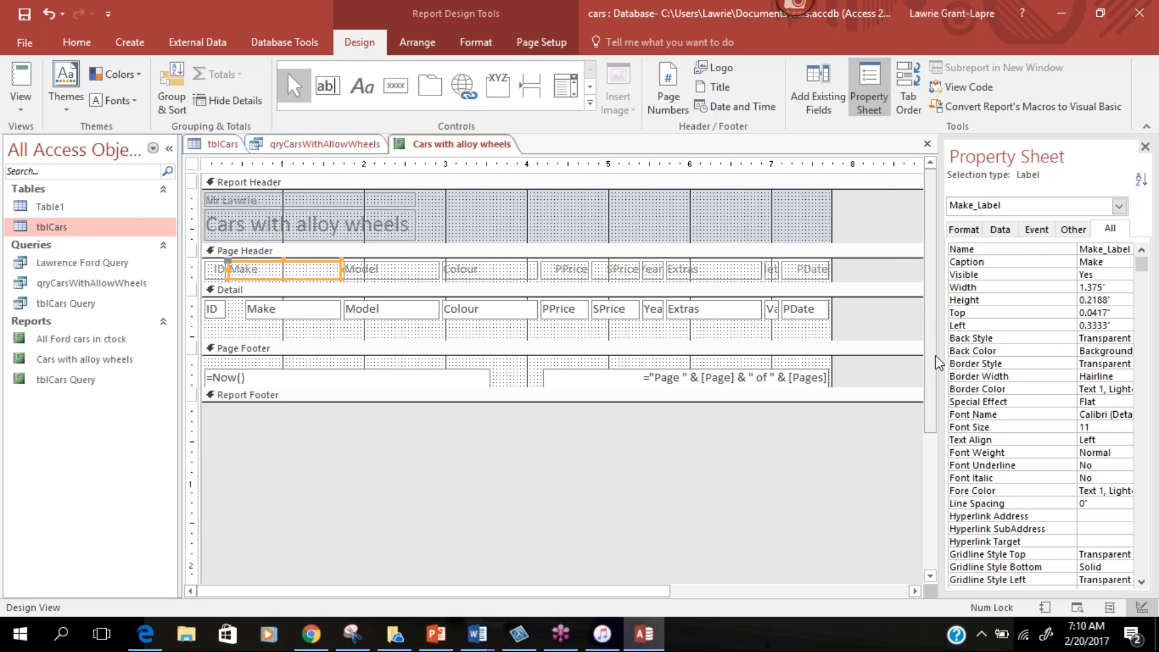
{"action": "left_click_drag", "start_coordinate": [658, 598], "coordinate": [531, 579]}
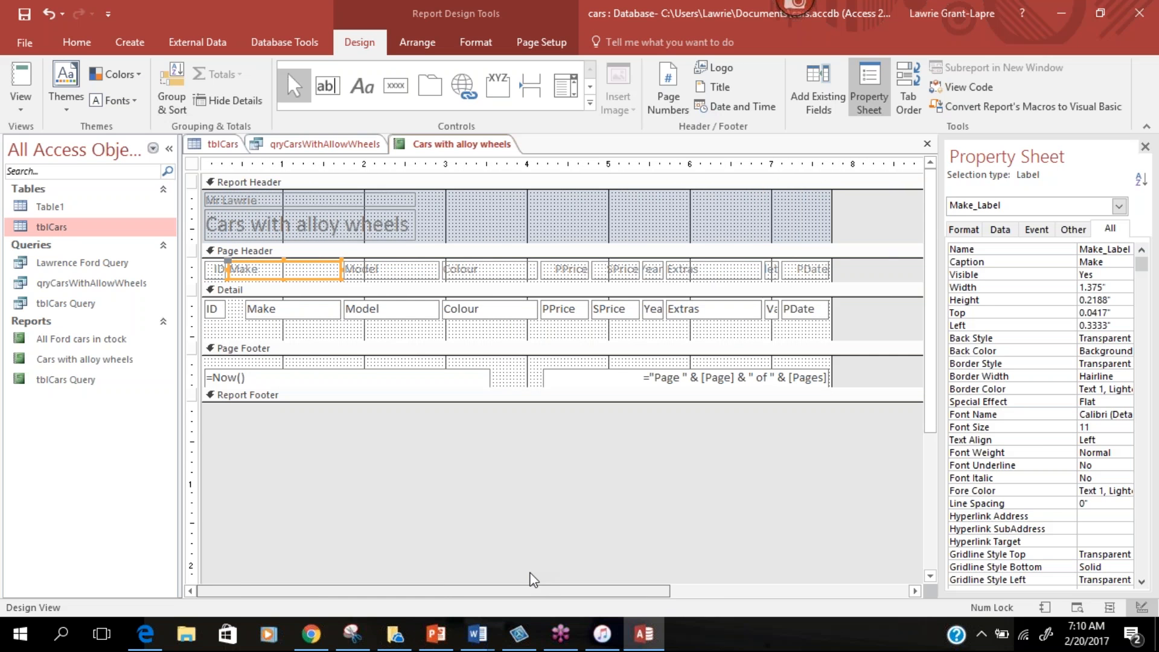
{"action": "left_click", "coordinate": [23, 43]}
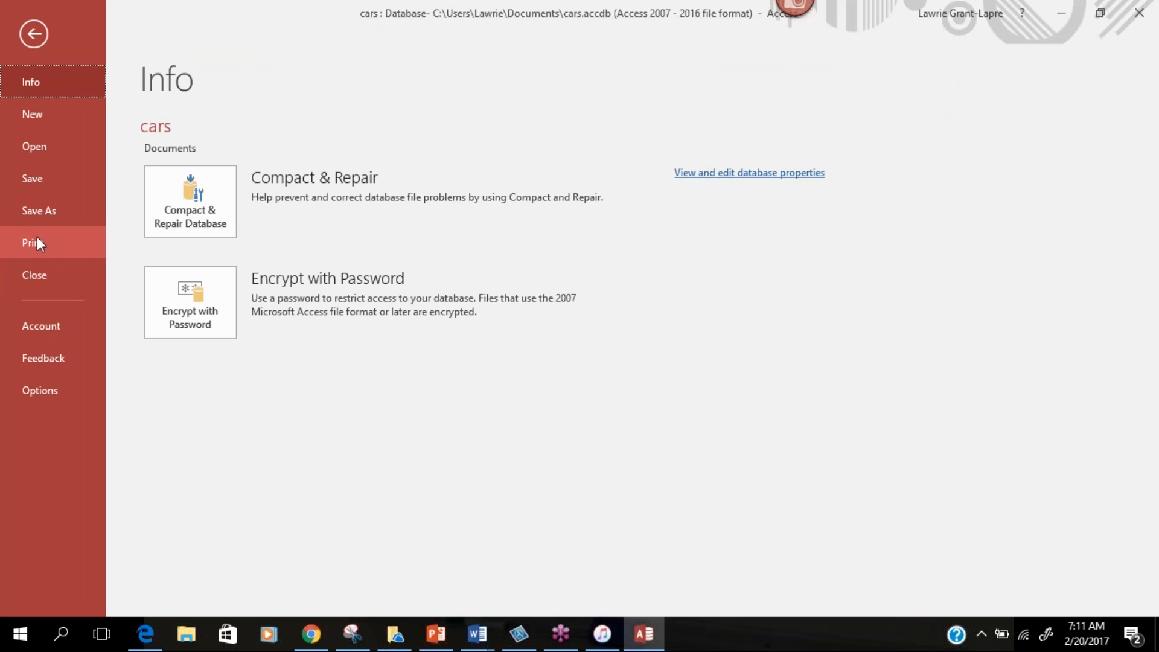
{"action": "left_click", "coordinate": [34, 33]}
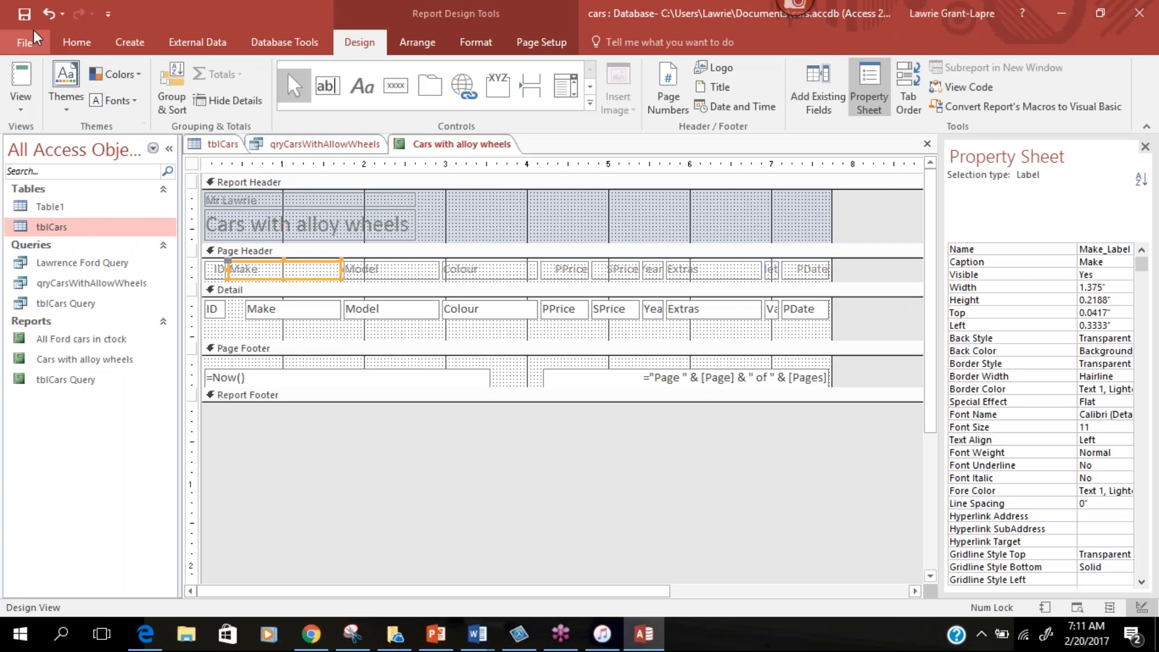
Check the adjusted layout in Report View and open the report's print preview.
{"action": "left_click", "coordinate": [21, 90]}
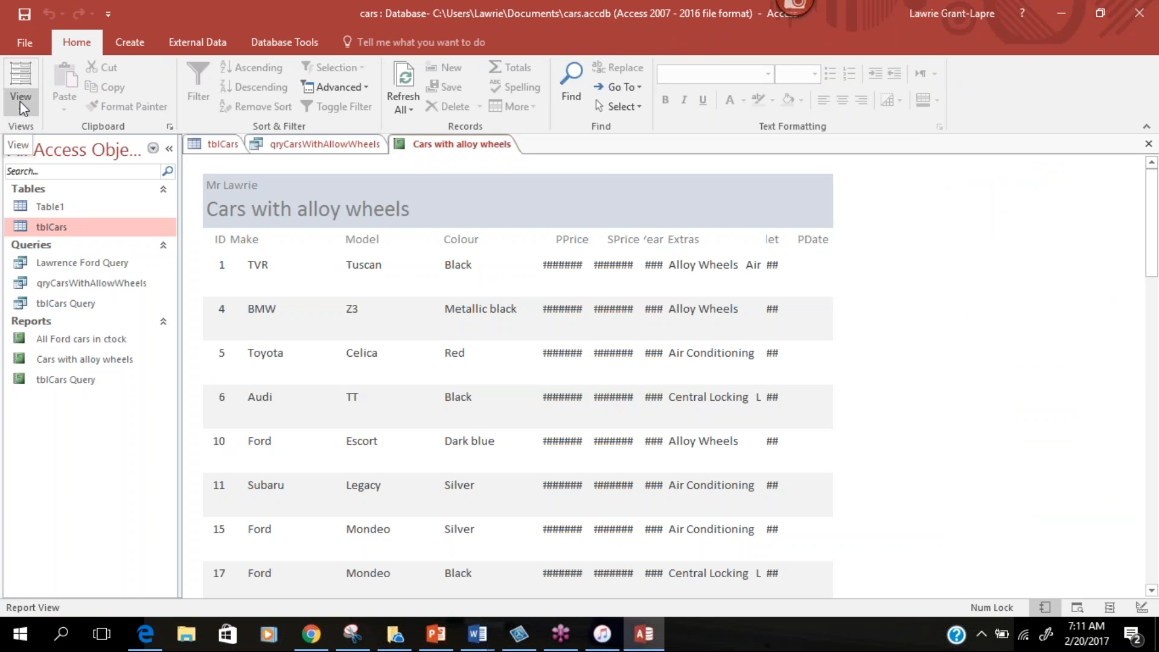
{"action": "left_click", "coordinate": [19, 40]}
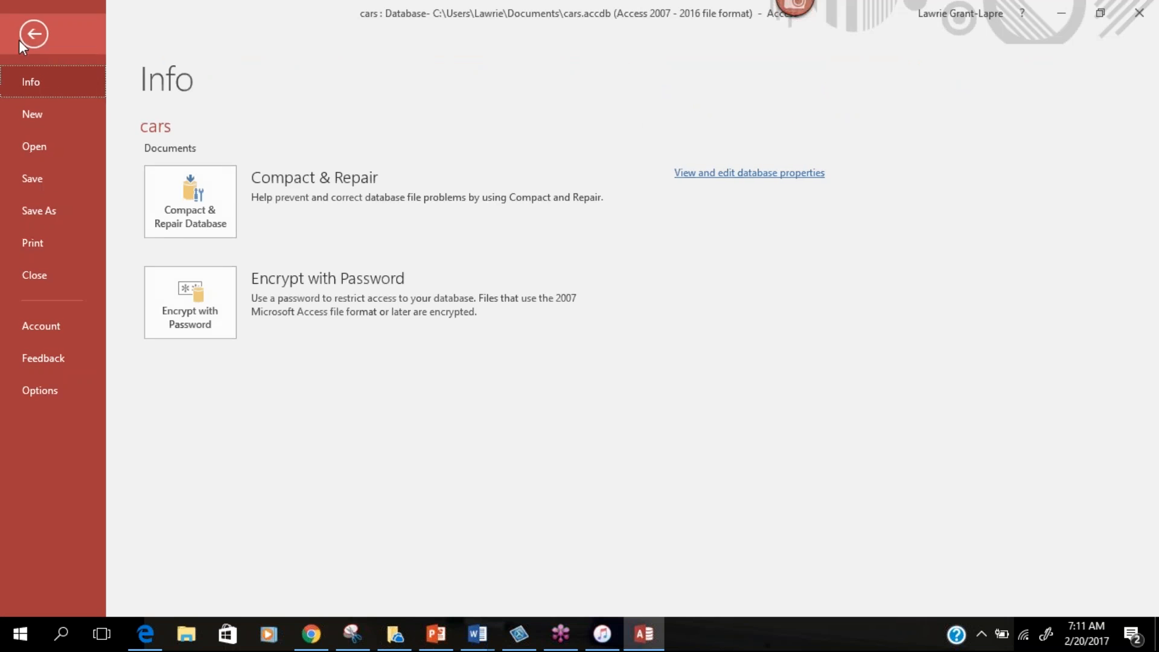
{"action": "left_click", "coordinate": [42, 253]}
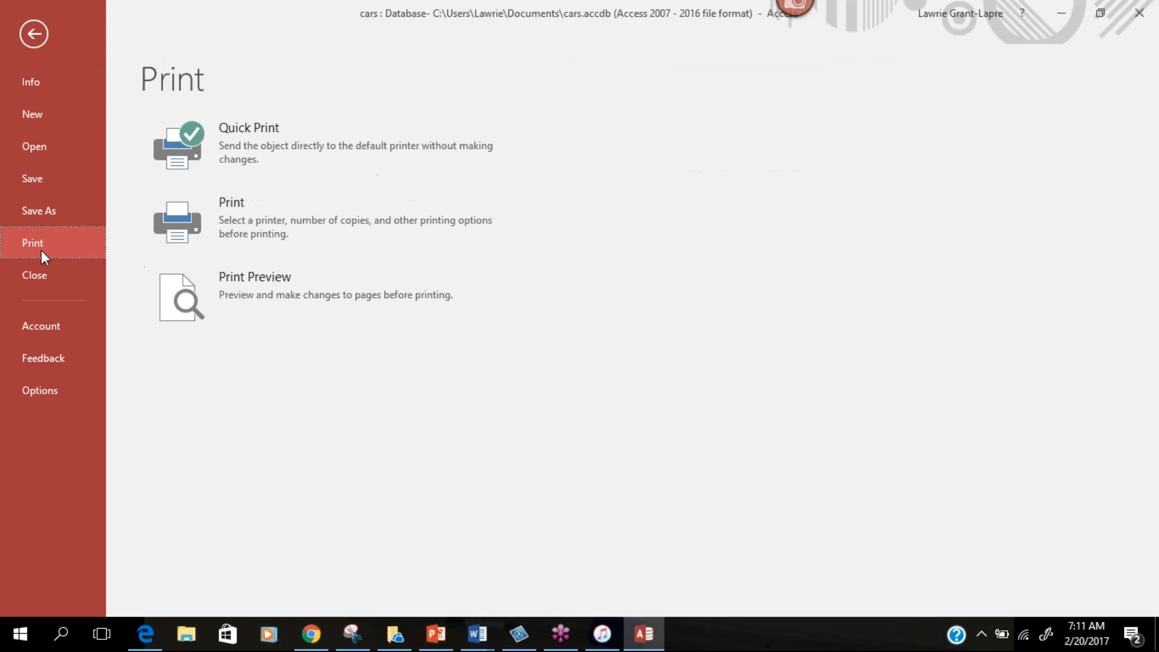
{"action": "left_click", "coordinate": [238, 285]}
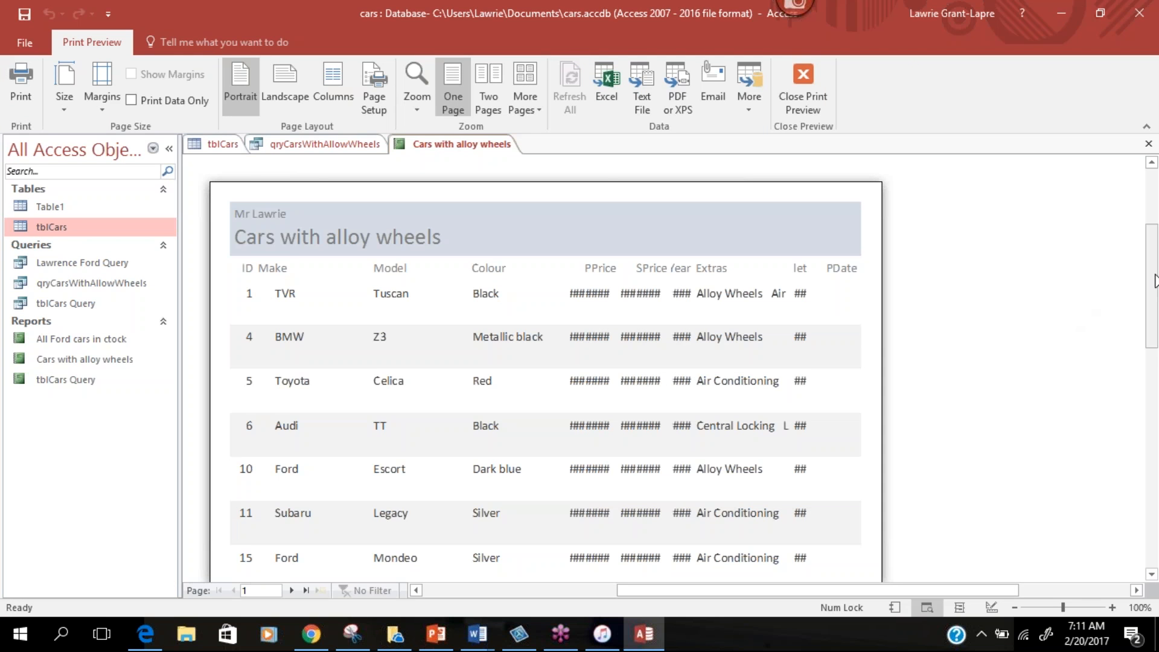
{"action": "left_click_drag", "start_coordinate": [1151, 305], "coordinate": [1130, 277]}
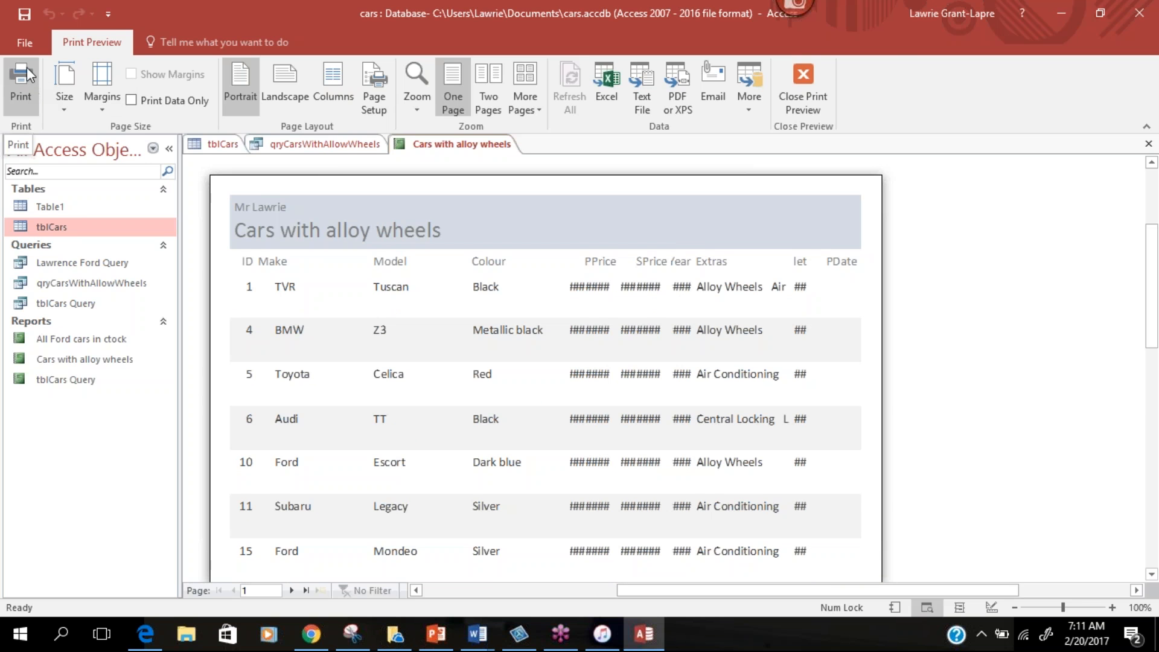
{"action": "left_click", "coordinate": [25, 43]}
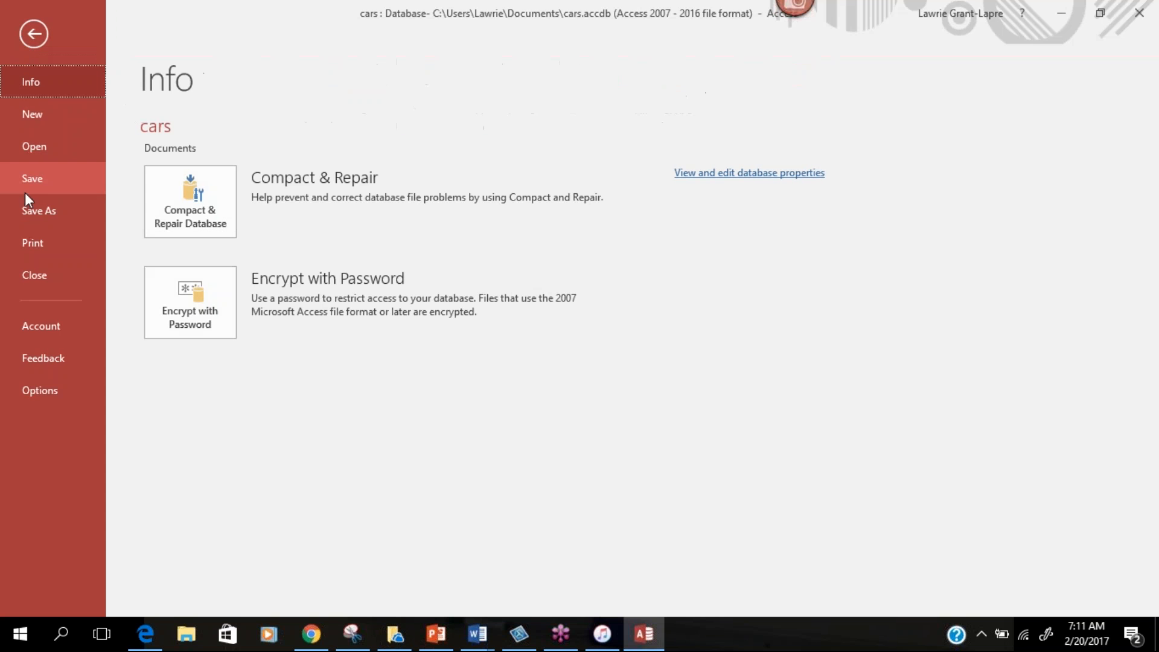
{"action": "left_click", "coordinate": [30, 35]}
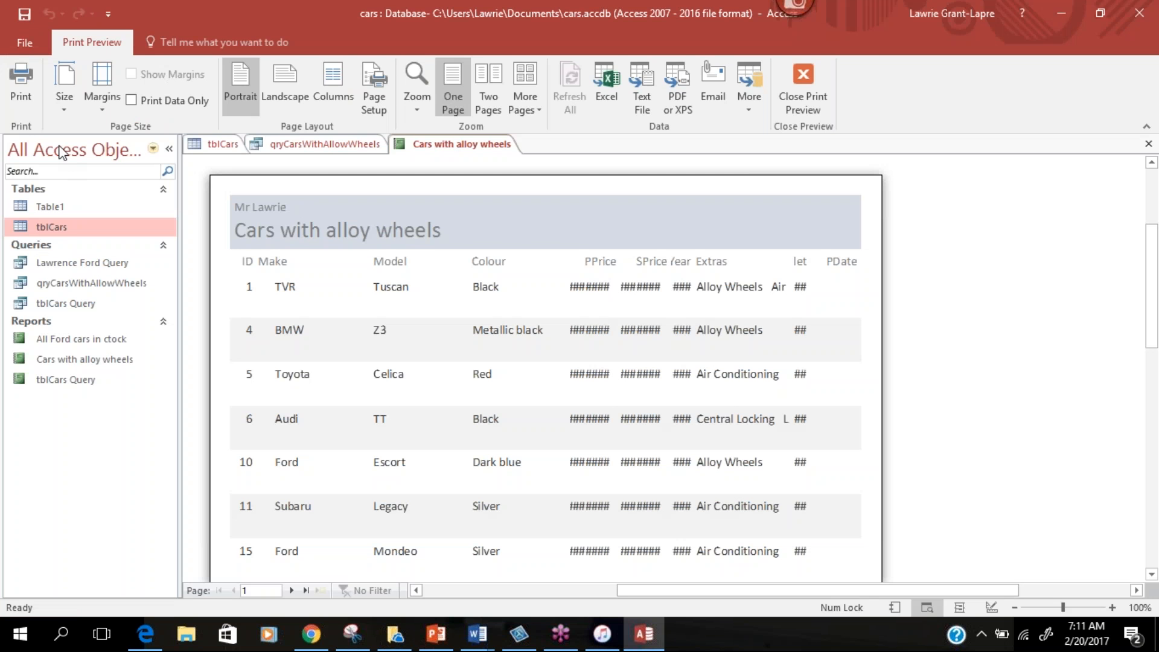
Open the report's Print dialog to view the printer, print range and copies options, and cancel it without printing.
{"action": "left_click", "coordinate": [27, 51]}
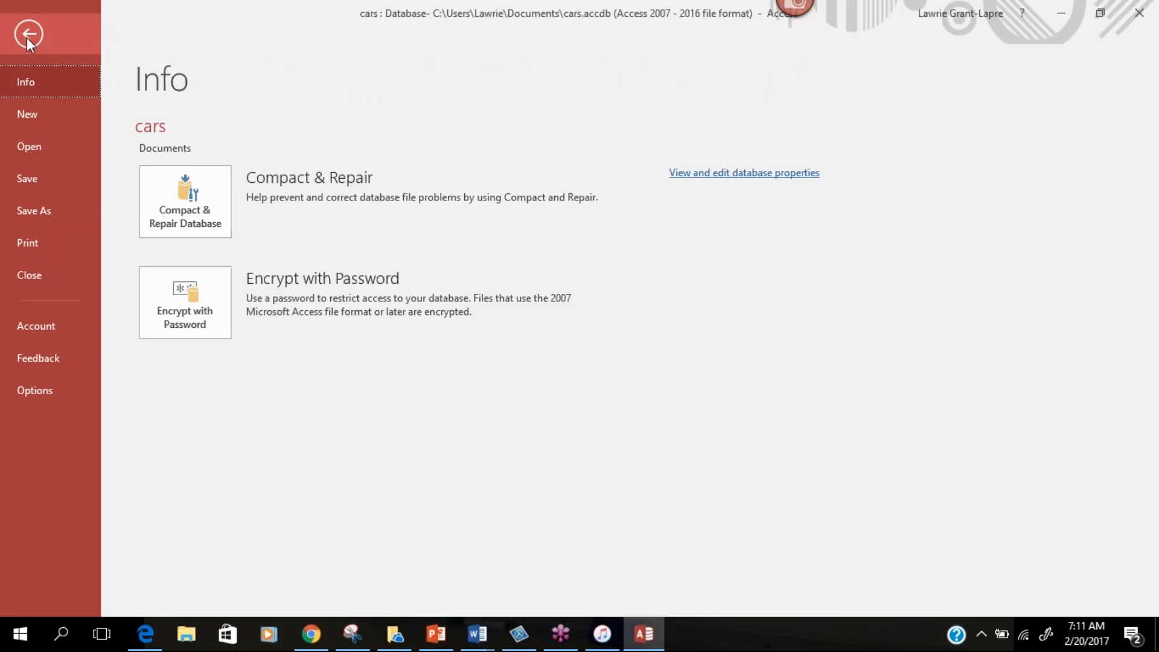
{"action": "left_click", "coordinate": [26, 37]}
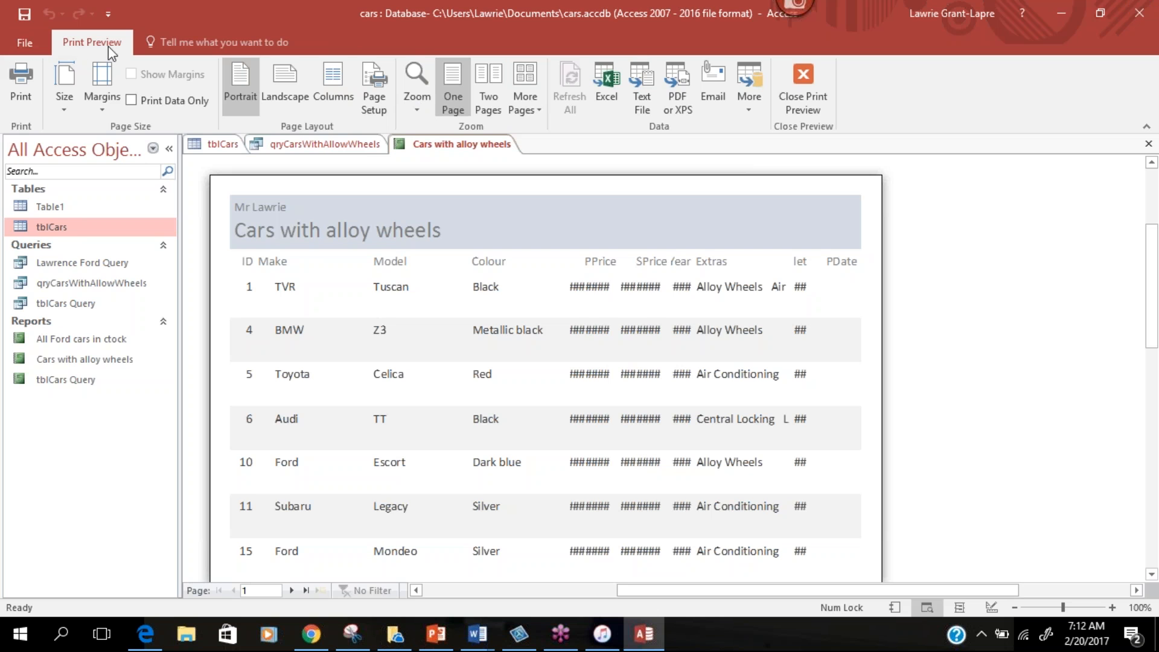
{"action": "left_click", "coordinate": [23, 46]}
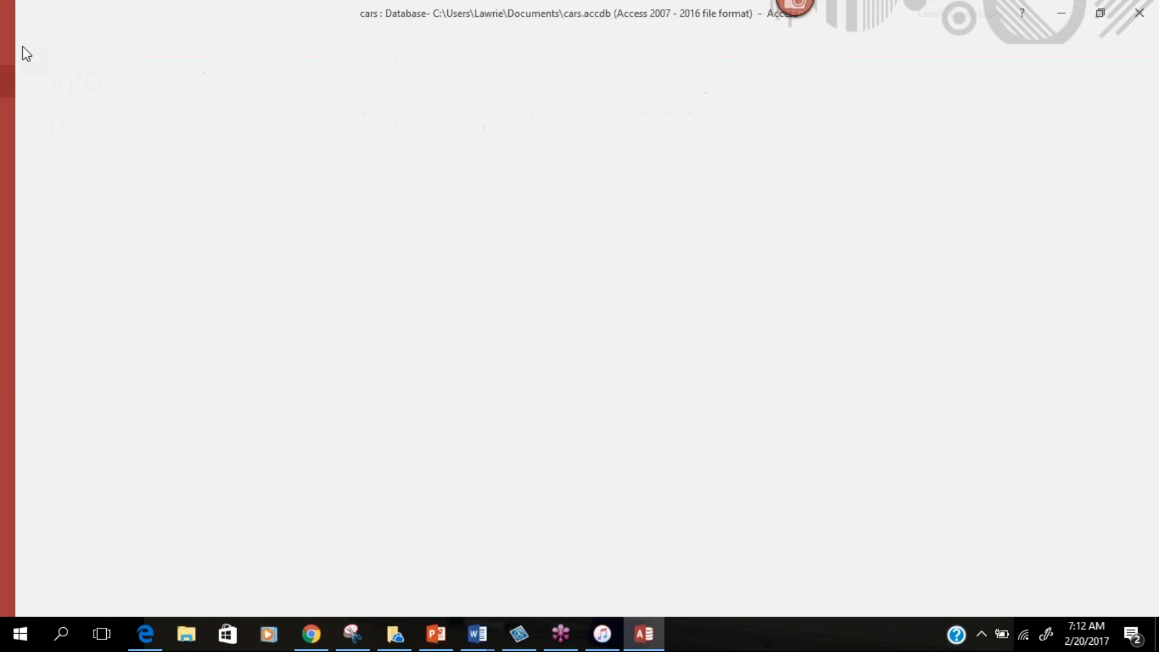
{"action": "left_click", "coordinate": [23, 46]}
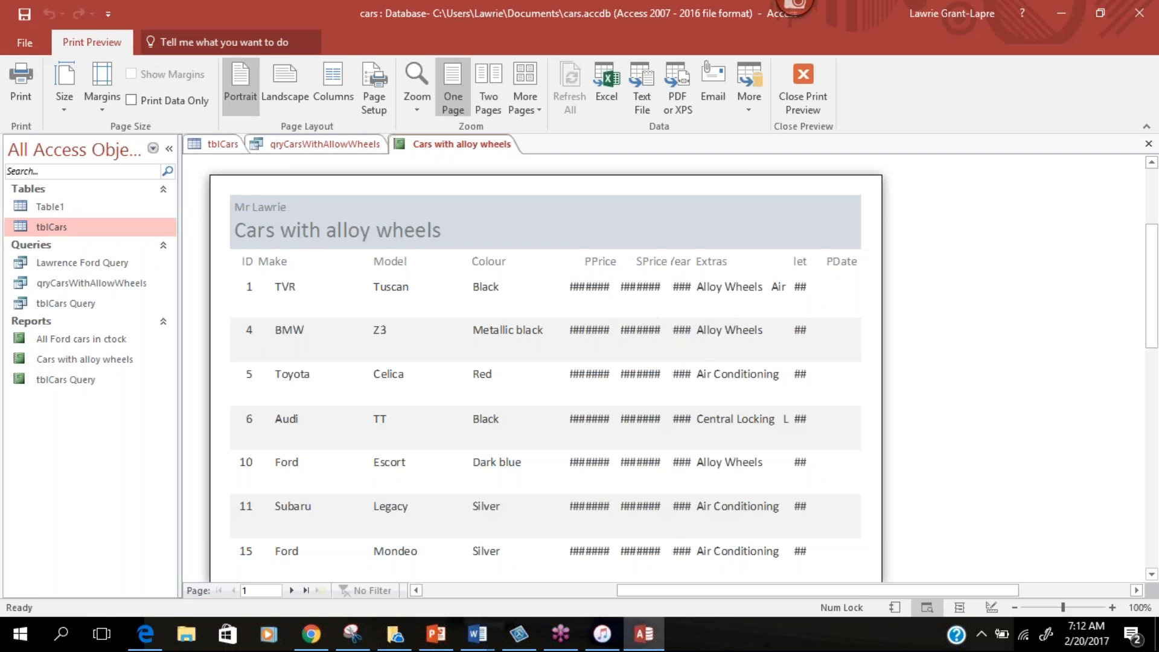
{"action": "left_click", "coordinate": [229, 43]}
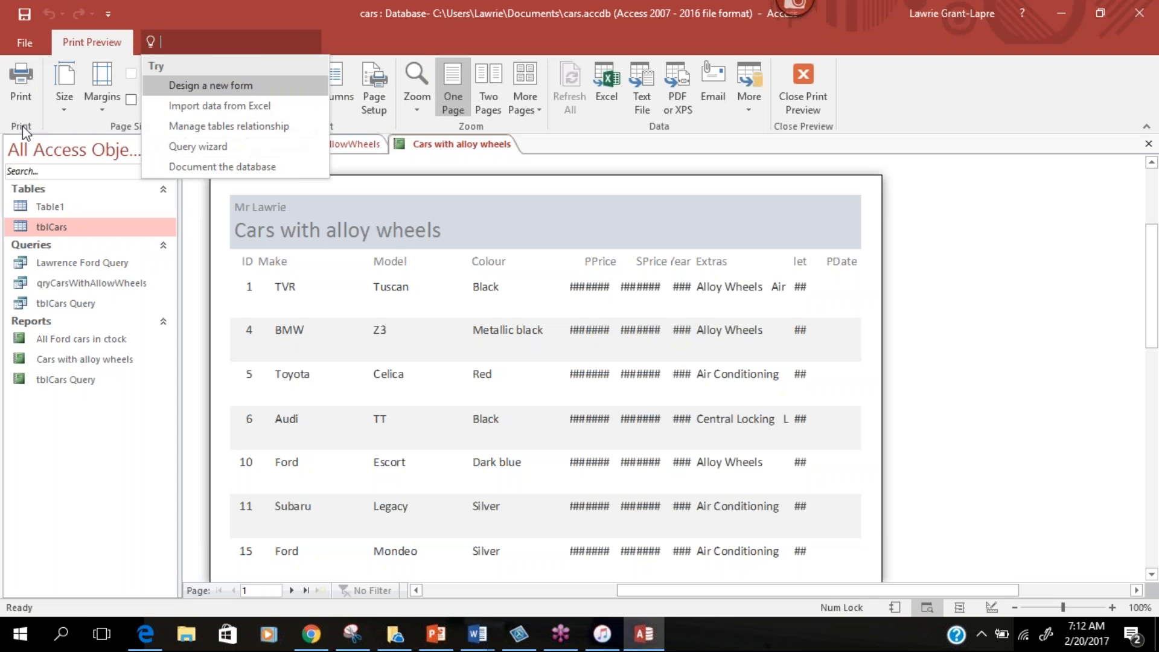
{"action": "left_click", "coordinate": [21, 82]}
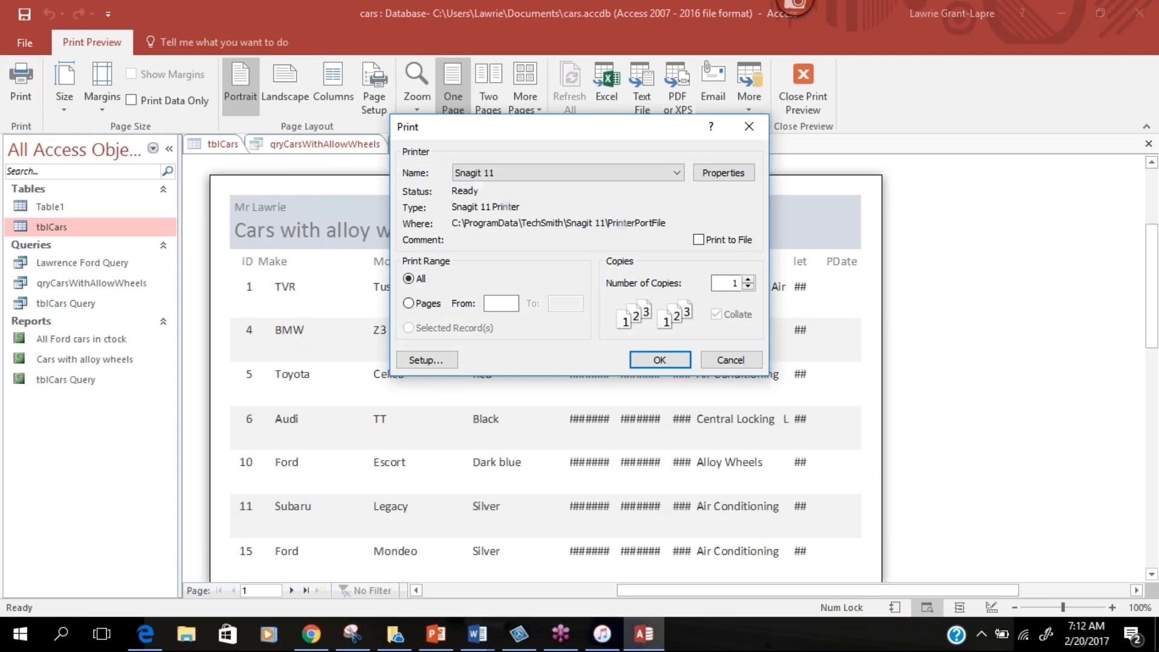
{"action": "left_click", "coordinate": [730, 360]}
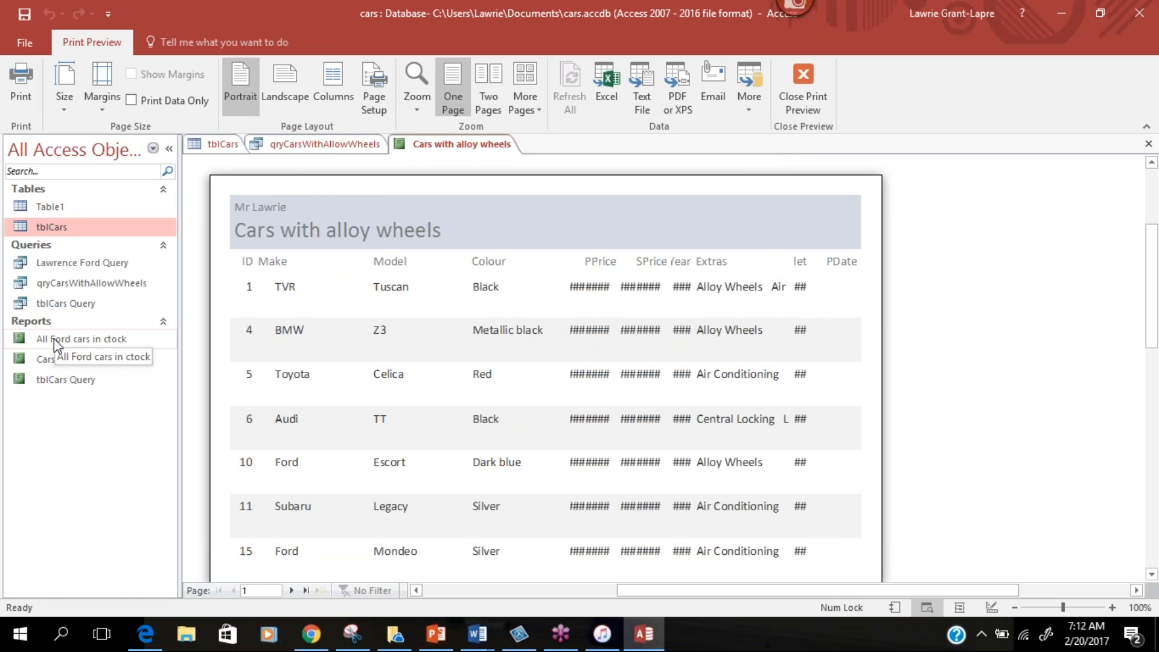
Switch the Cars with alloy wheels report from print preview to Design View.
{"action": "left_click", "coordinate": [49, 361]}
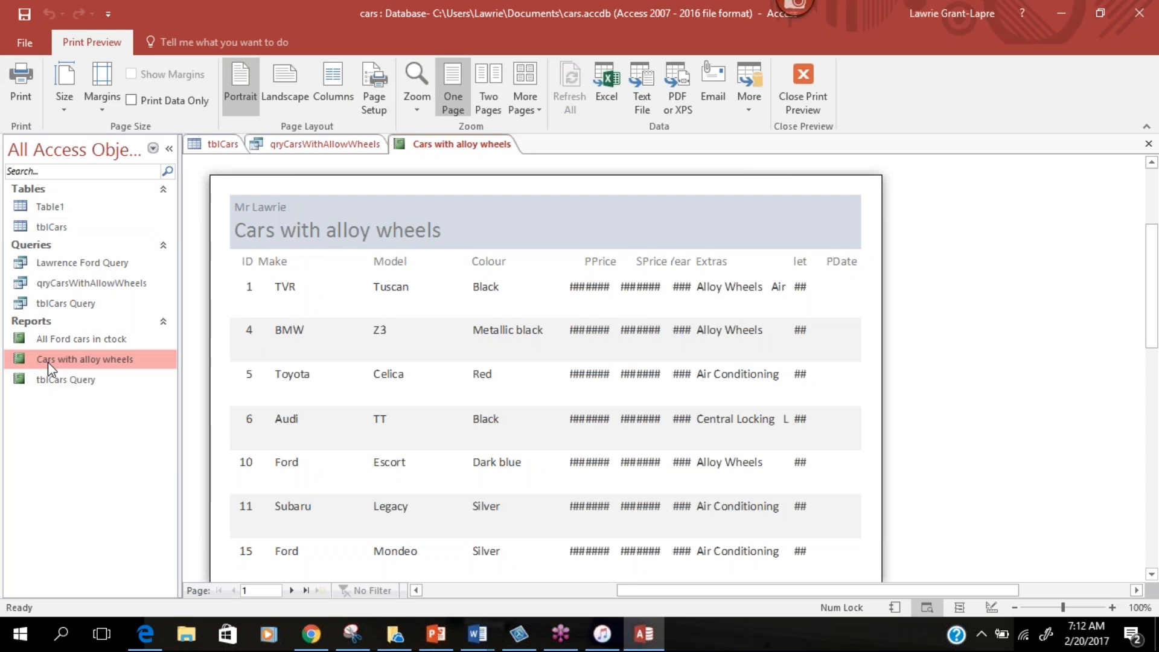
{"action": "double_click", "coordinate": [49, 361]}
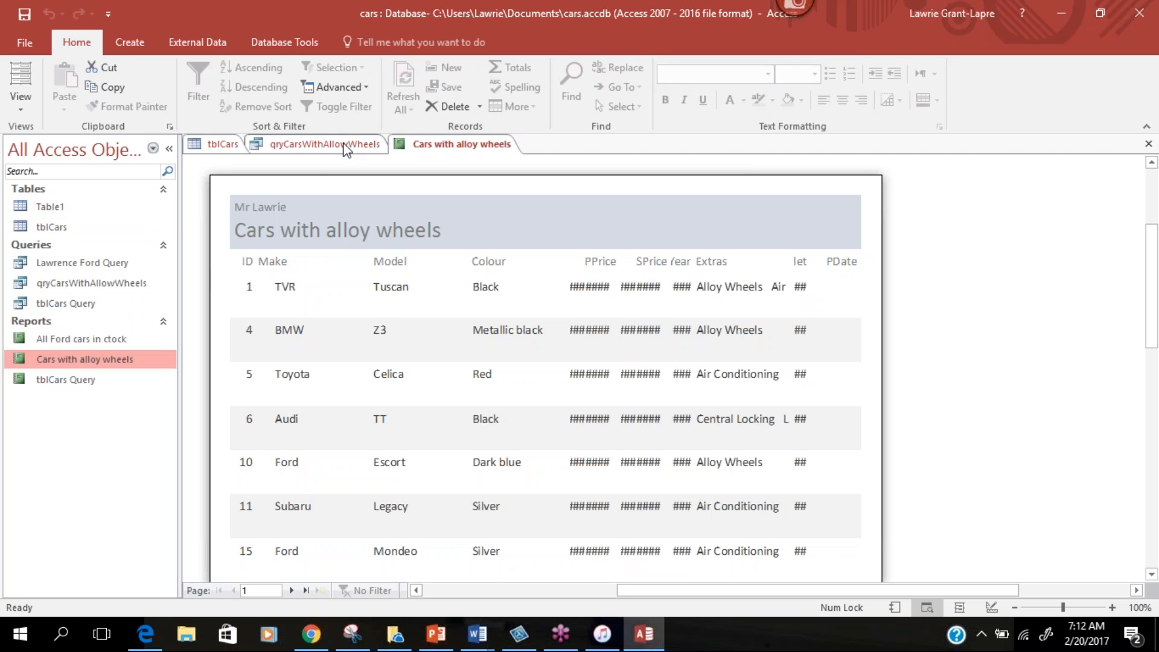
{"action": "left_click", "coordinate": [19, 102]}
{"action": "left_click", "coordinate": [27, 244]}
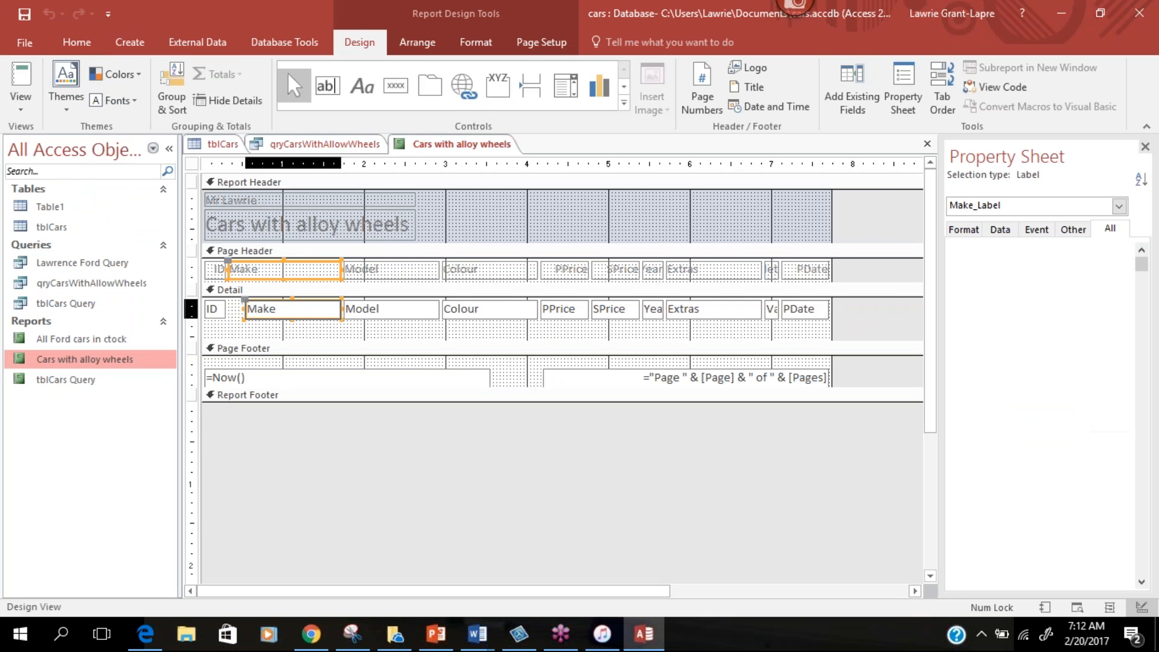
Move the Make field in the Detail section to 0.3333" from the left edge and widen it to 1.375" to match its heading.
{"action": "left_click", "coordinate": [261, 314]}
{"action": "left_click_drag", "start_coordinate": [261, 313], "coordinate": [266, 318]}
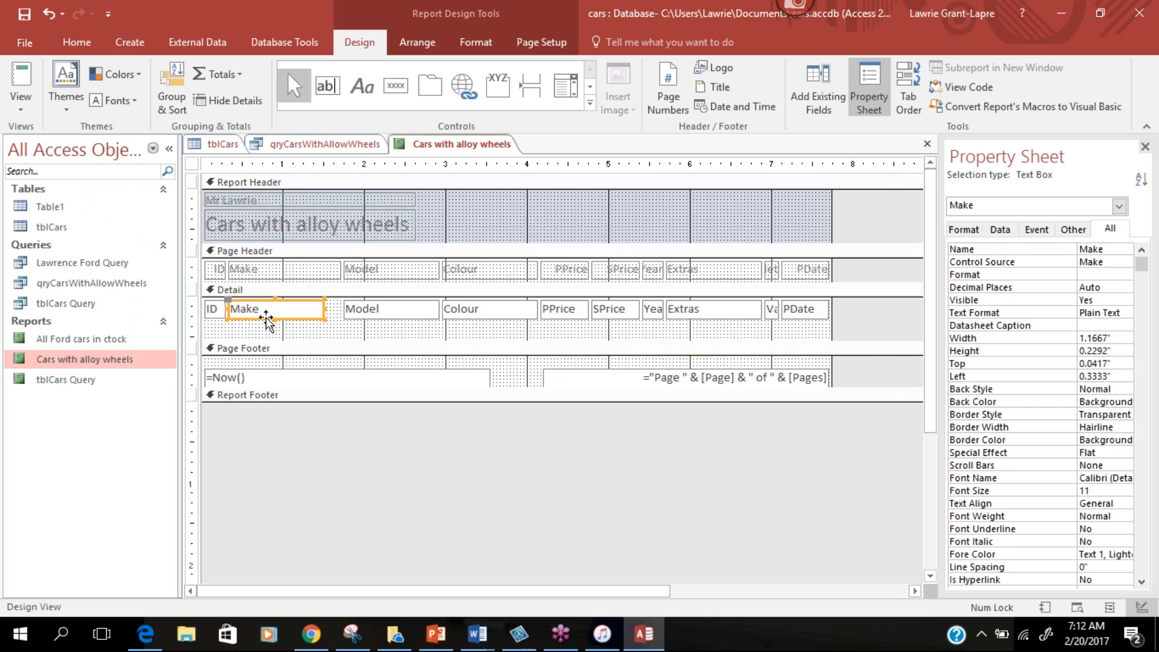
{"action": "left_click", "coordinate": [336, 276]}
{"action": "left_click", "coordinate": [320, 311]}
{"action": "left_click_drag", "start_coordinate": [323, 310], "coordinate": [342, 310]}
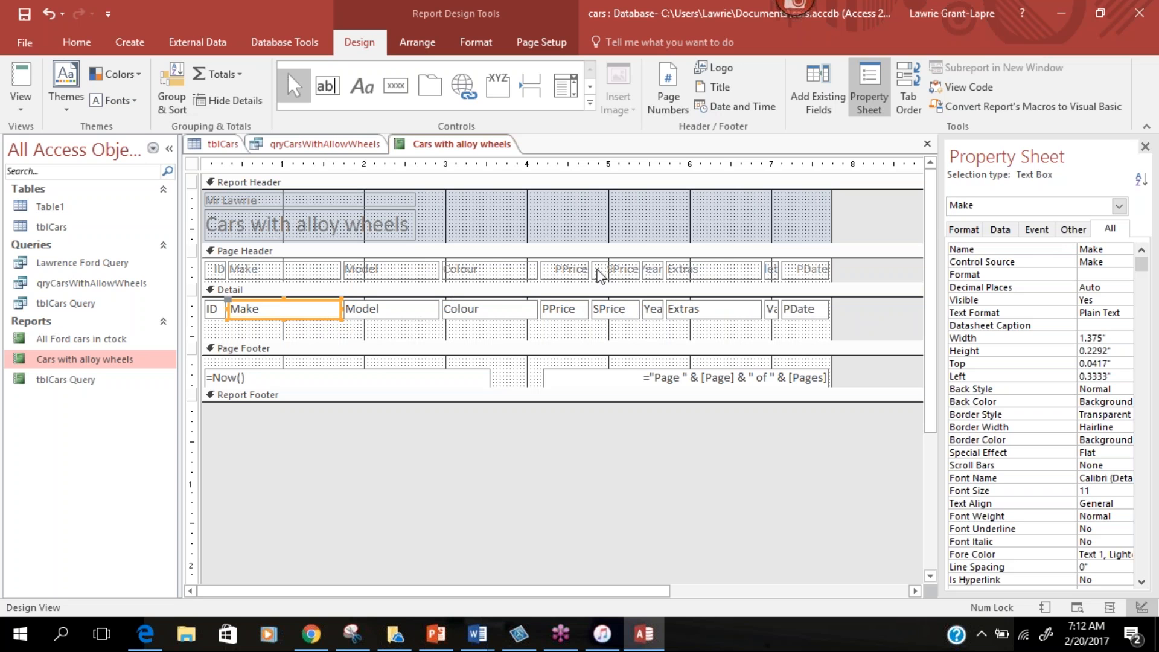
Extend the Extras field in the Detail section downward to a height of 0.4167".
{"action": "left_click", "coordinate": [712, 275]}
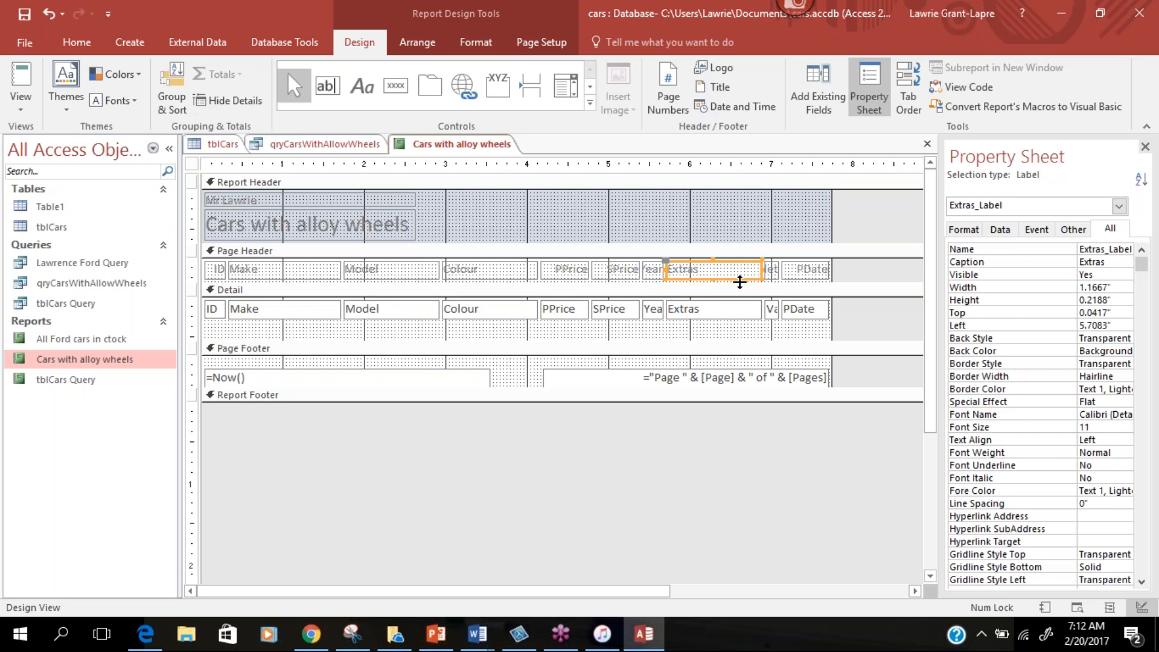
{"action": "left_click", "coordinate": [728, 317]}
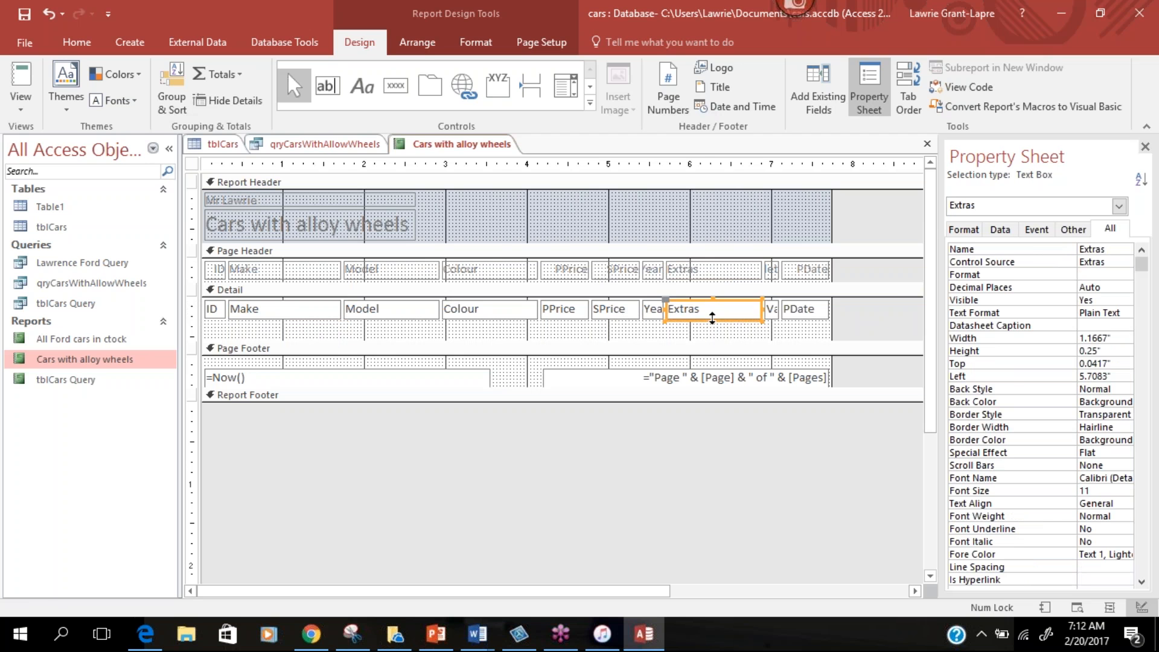
{"action": "left_click_drag", "start_coordinate": [712, 318], "coordinate": [713, 337]}
{"action": "left_click", "coordinate": [653, 314]}
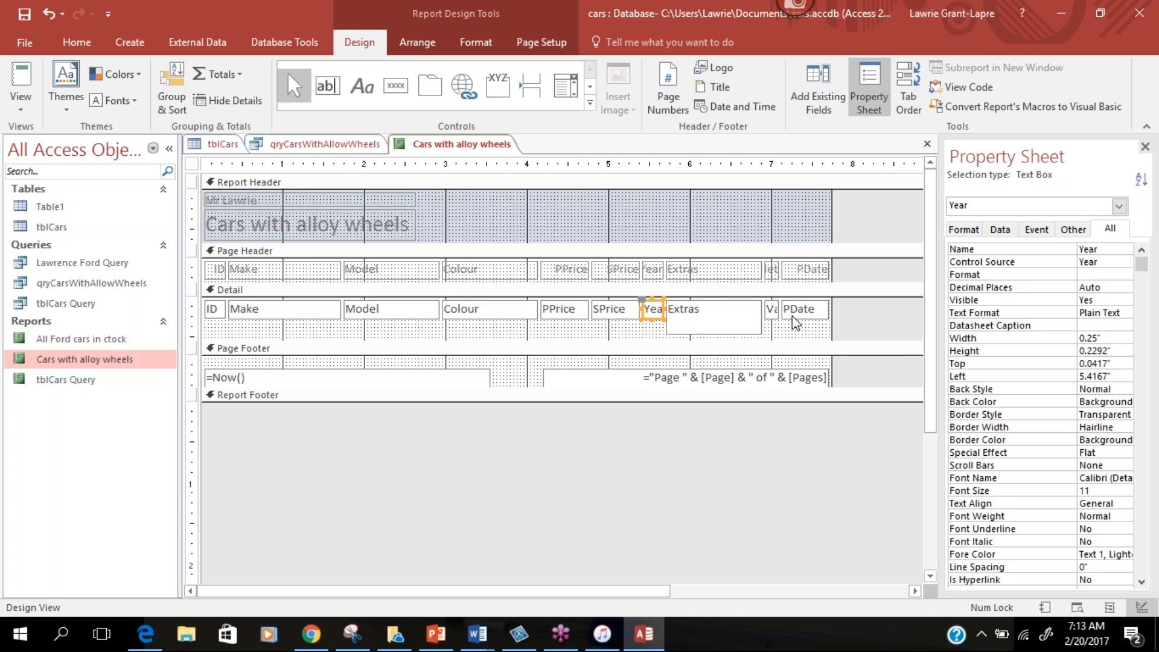
Narrow the Make heading and field so both end just past the 1" ruler mark.
{"action": "left_click", "coordinate": [321, 273]}
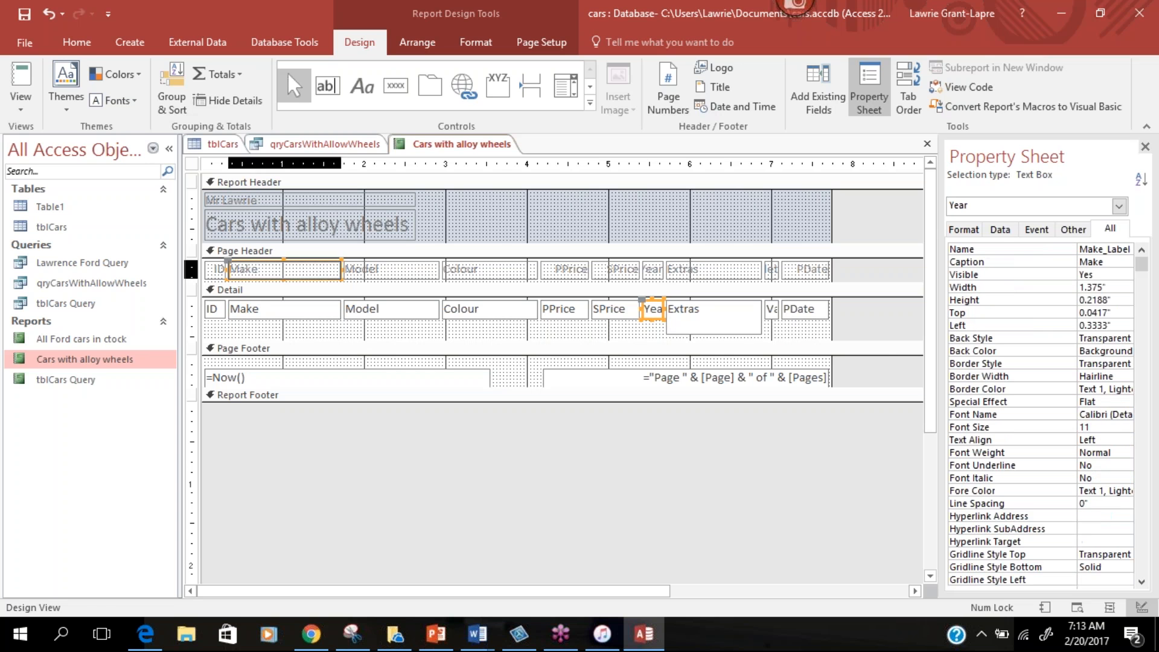
{"action": "left_click_drag", "start_coordinate": [342, 270], "coordinate": [292, 267]}
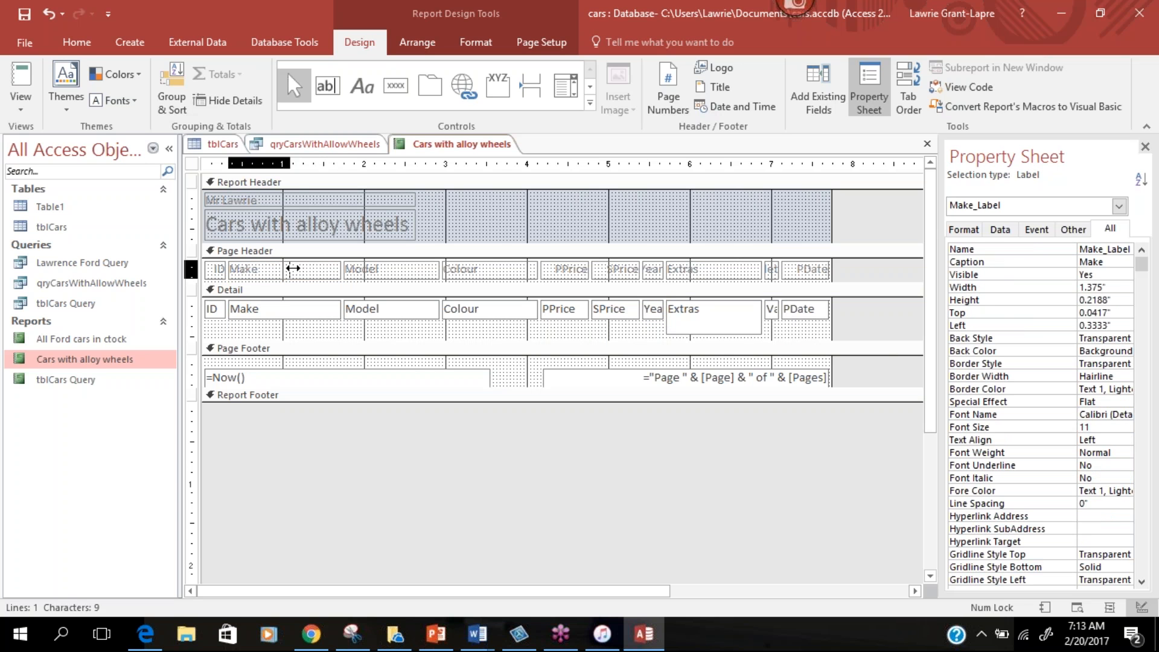
{"action": "left_click", "coordinate": [324, 316]}
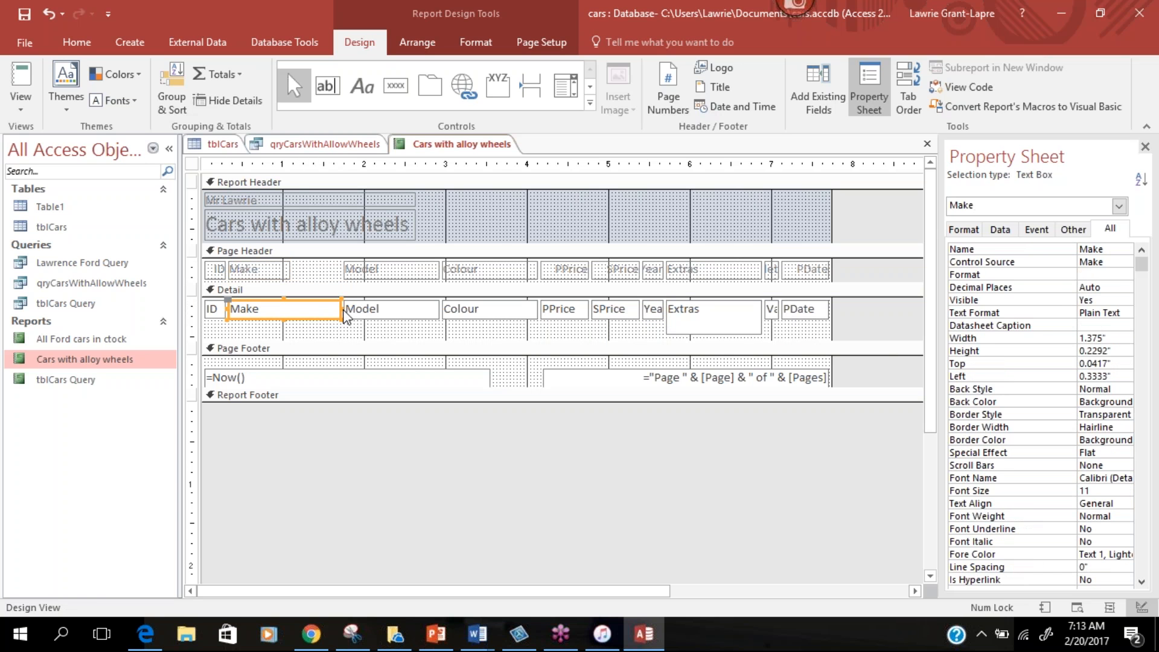
{"action": "left_click_drag", "start_coordinate": [342, 309], "coordinate": [290, 309]}
Move the Model heading and field to 1.125" from the left edge and narrow both to 0.9583".
{"action": "left_click_drag", "start_coordinate": [355, 270], "coordinate": [305, 273]}
{"action": "left_click_drag", "start_coordinate": [362, 309], "coordinate": [311, 306]}
{"action": "left_click", "coordinate": [382, 271]}
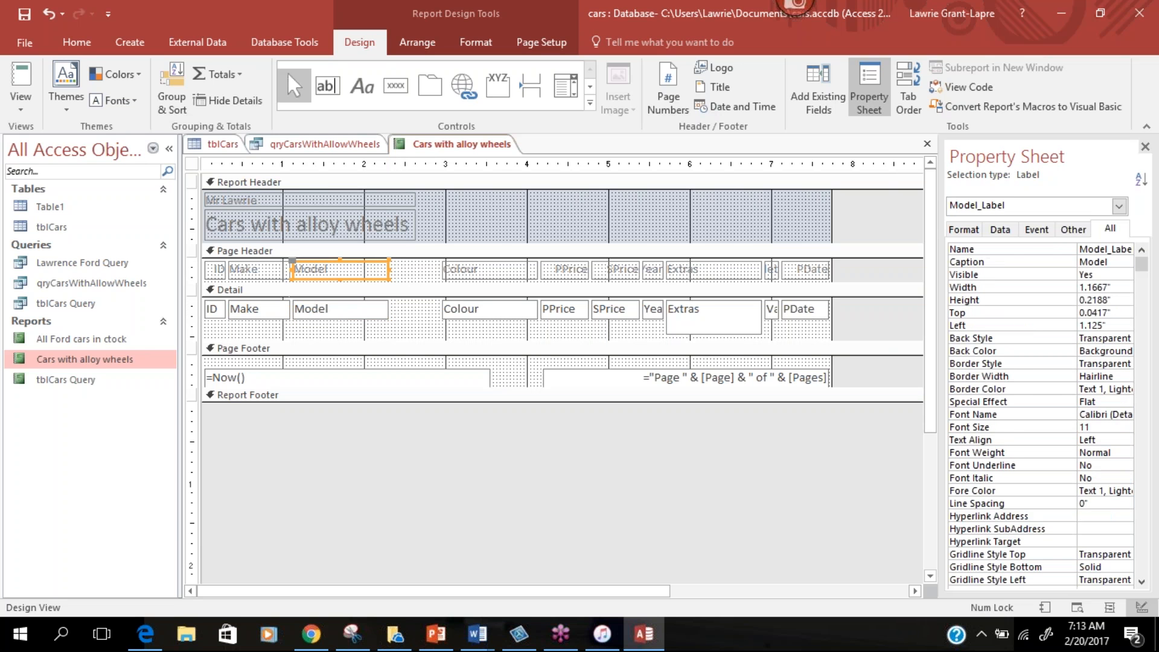
{"action": "left_click_drag", "start_coordinate": [389, 271], "coordinate": [373, 271]}
{"action": "left_click", "coordinate": [385, 310]}
{"action": "left_click_drag", "start_coordinate": [390, 309], "coordinate": [369, 310]}
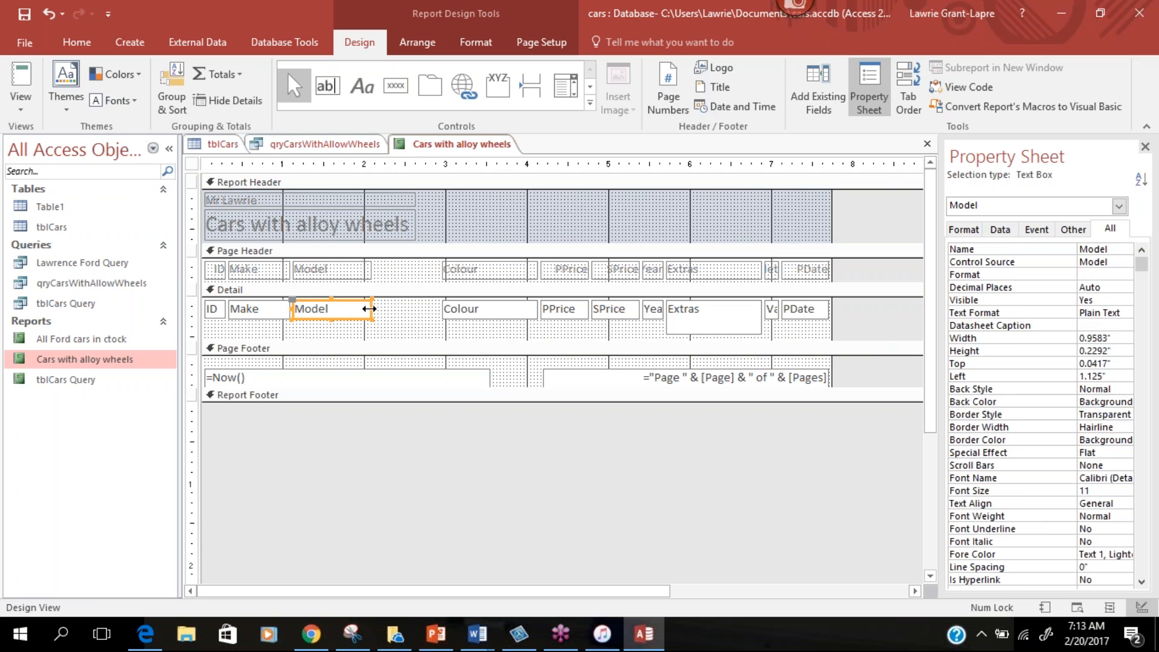
Move the Colour heading and field to 2.125" from the left edge and narrow both to end at the 3" ruler mark.
{"action": "left_click_drag", "start_coordinate": [462, 270], "coordinate": [388, 274]}
{"action": "left_click_drag", "start_coordinate": [457, 316], "coordinate": [388, 310]}
{"action": "left_click", "coordinate": [460, 276]}
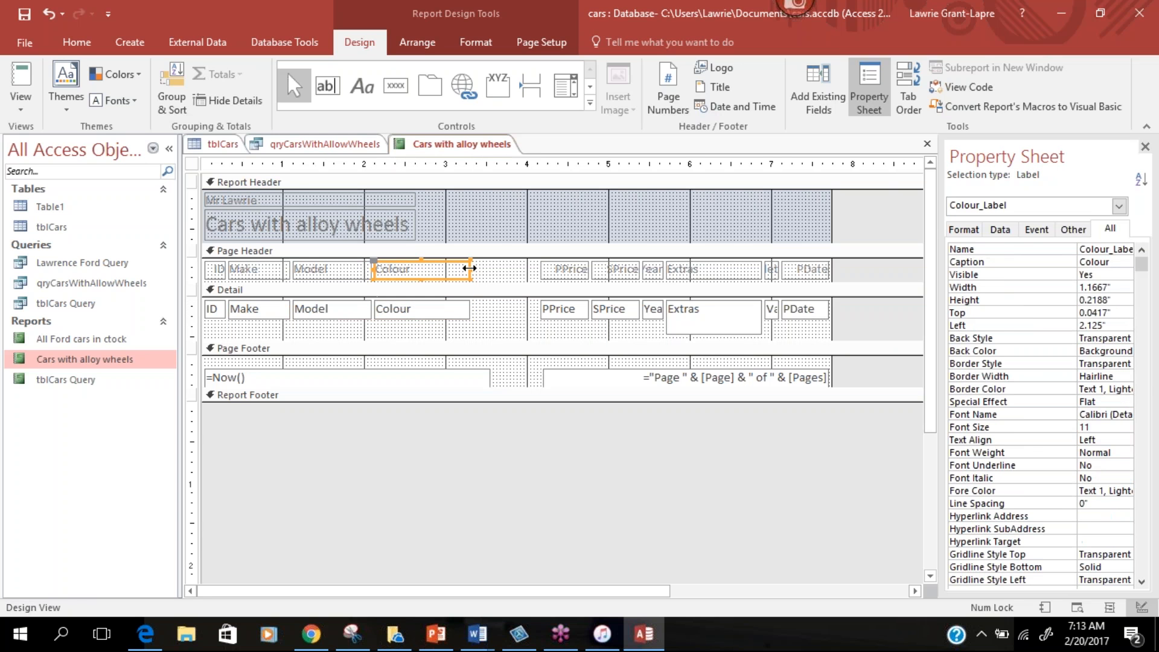
{"action": "left_click", "coordinate": [466, 309]}
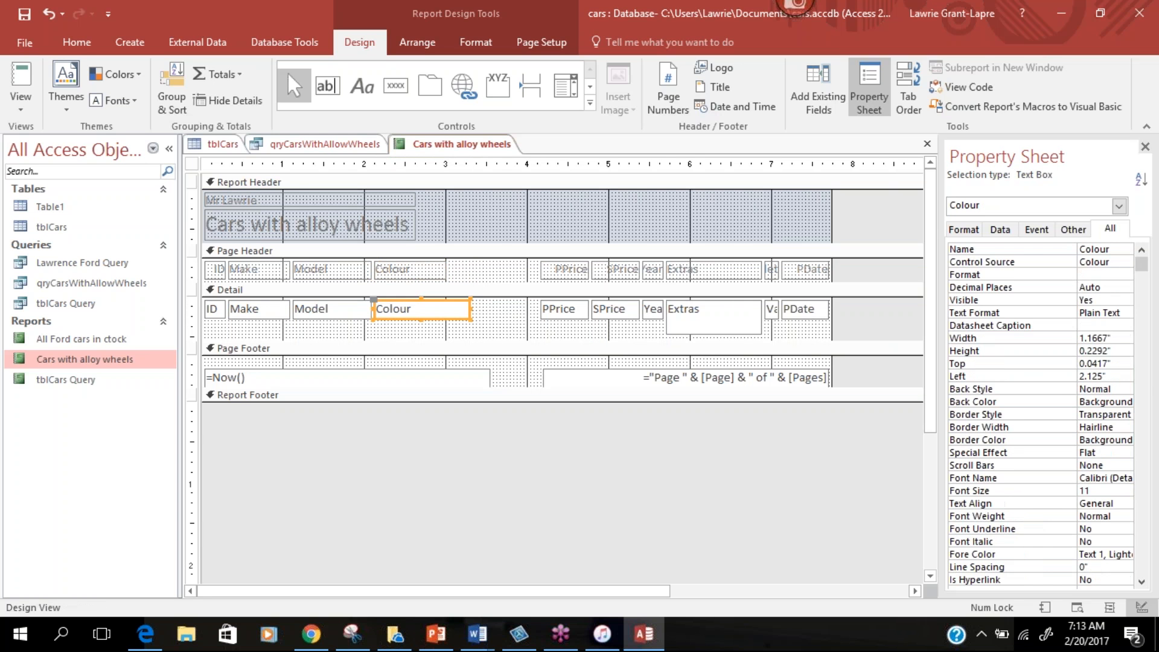
{"action": "left_click_drag", "start_coordinate": [461, 309], "coordinate": [446, 310]}
Place the PPrice heading and field at 3.0417", 0.7917" wide, and align the SPrice heading and field directly beside them, widened to about 4.6".
{"action": "left_click_drag", "start_coordinate": [551, 274], "coordinate": [513, 268]}
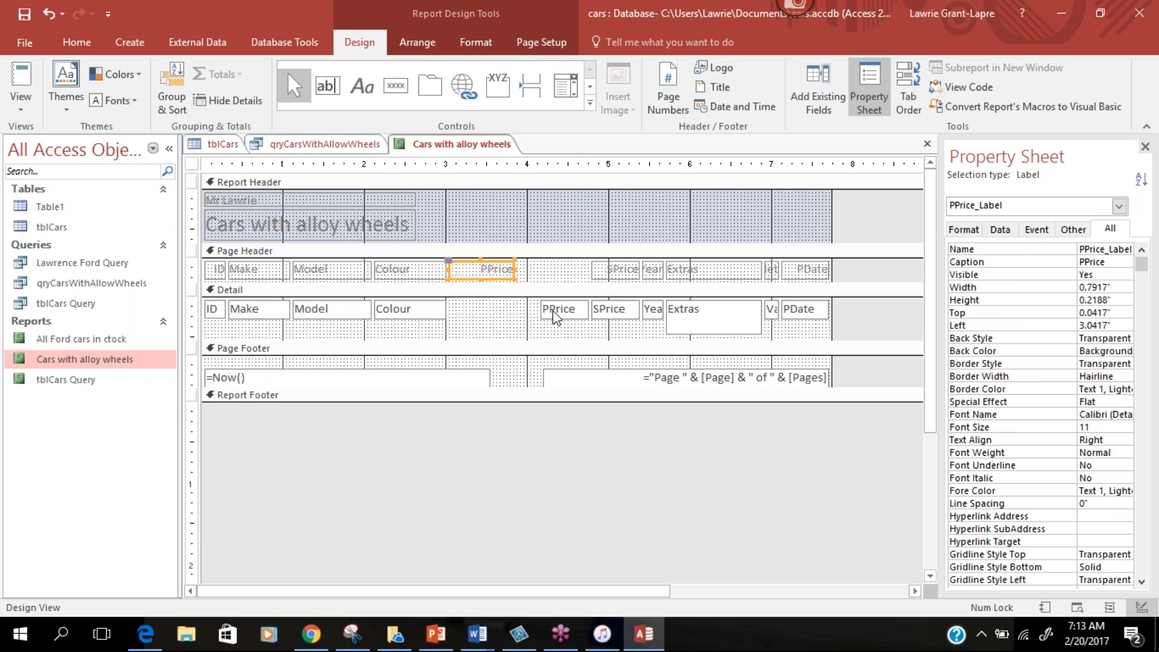
{"action": "left_click_drag", "start_coordinate": [552, 313], "coordinate": [513, 309]}
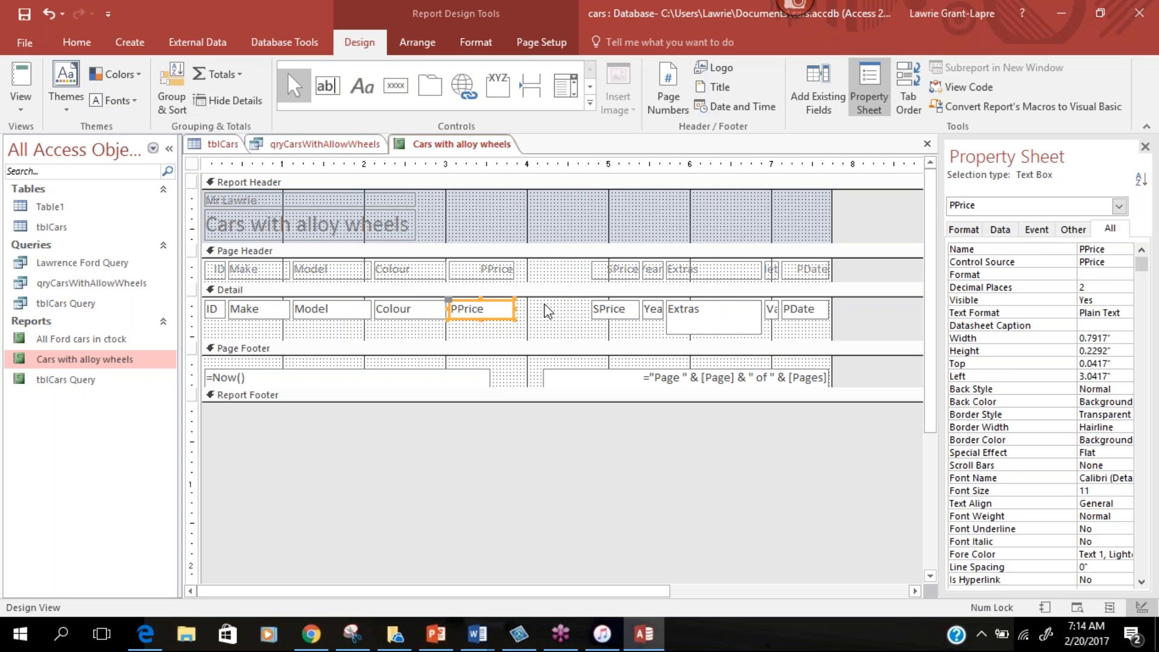
{"action": "left_click_drag", "start_coordinate": [613, 270], "coordinate": [577, 270]}
{"action": "left_click_drag", "start_coordinate": [601, 310], "coordinate": [525, 308]}
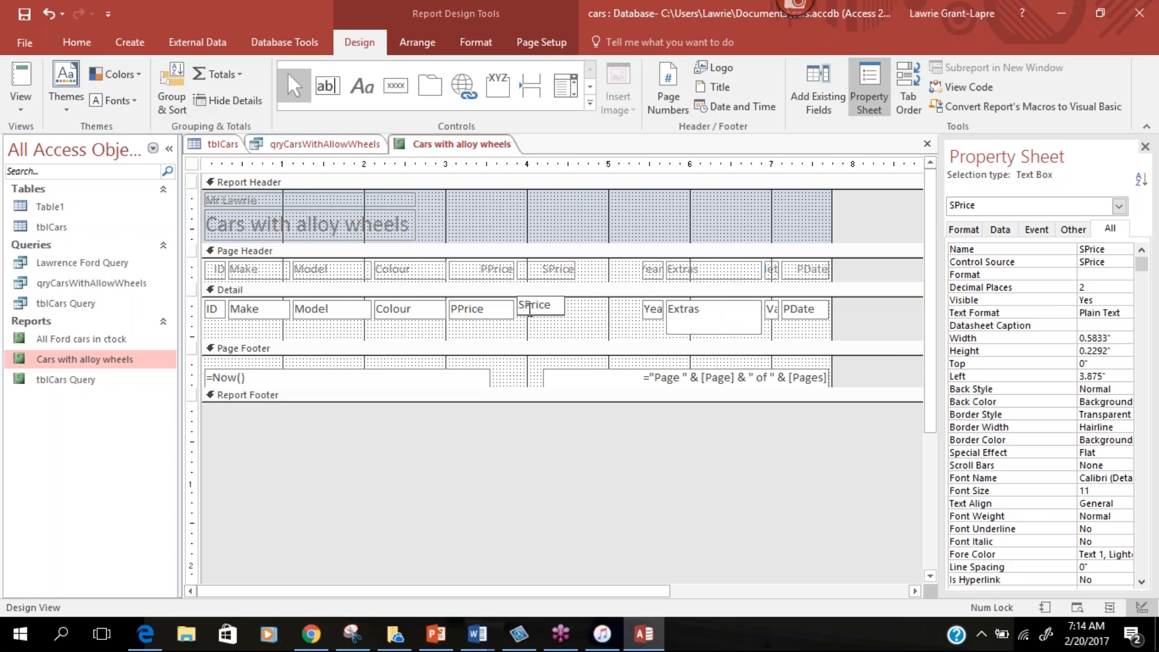
{"action": "left_click", "coordinate": [583, 310]}
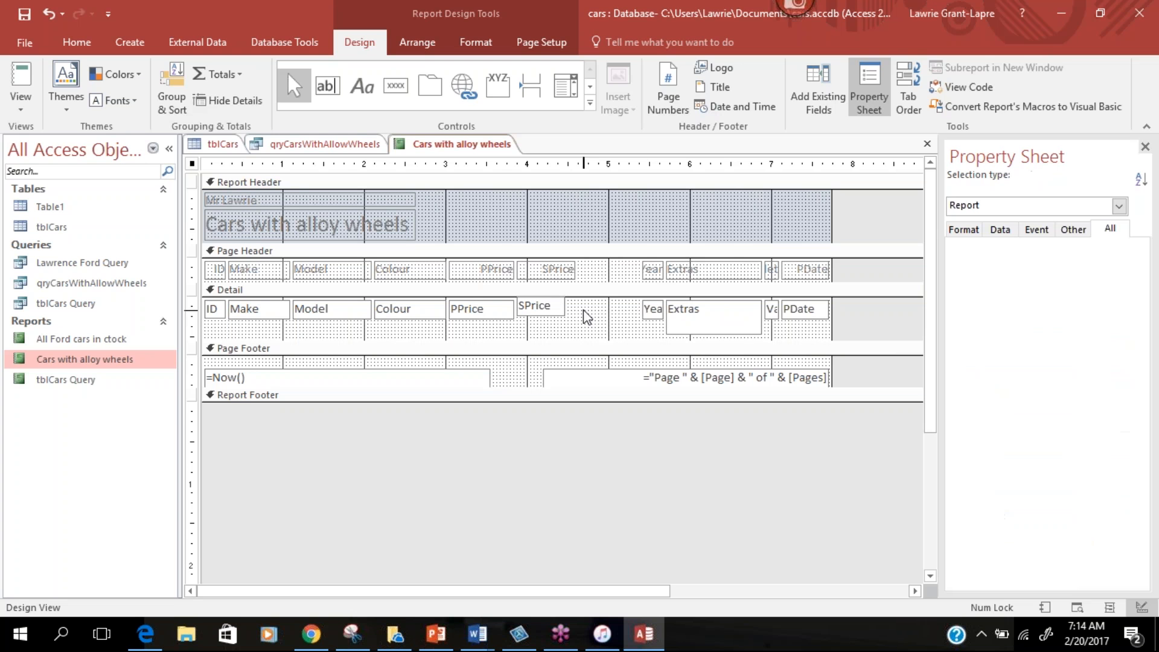
{"action": "left_click", "coordinate": [551, 307]}
{"action": "left_click_drag", "start_coordinate": [551, 309], "coordinate": [576, 308]}
{"action": "left_click", "coordinate": [551, 312]}
Place the Year heading and field at 4.625", 0.4167" wide, and move the Extras heading and field beside them to 5.0833".
{"action": "left_click_drag", "start_coordinate": [652, 269], "coordinate": [613, 269]}
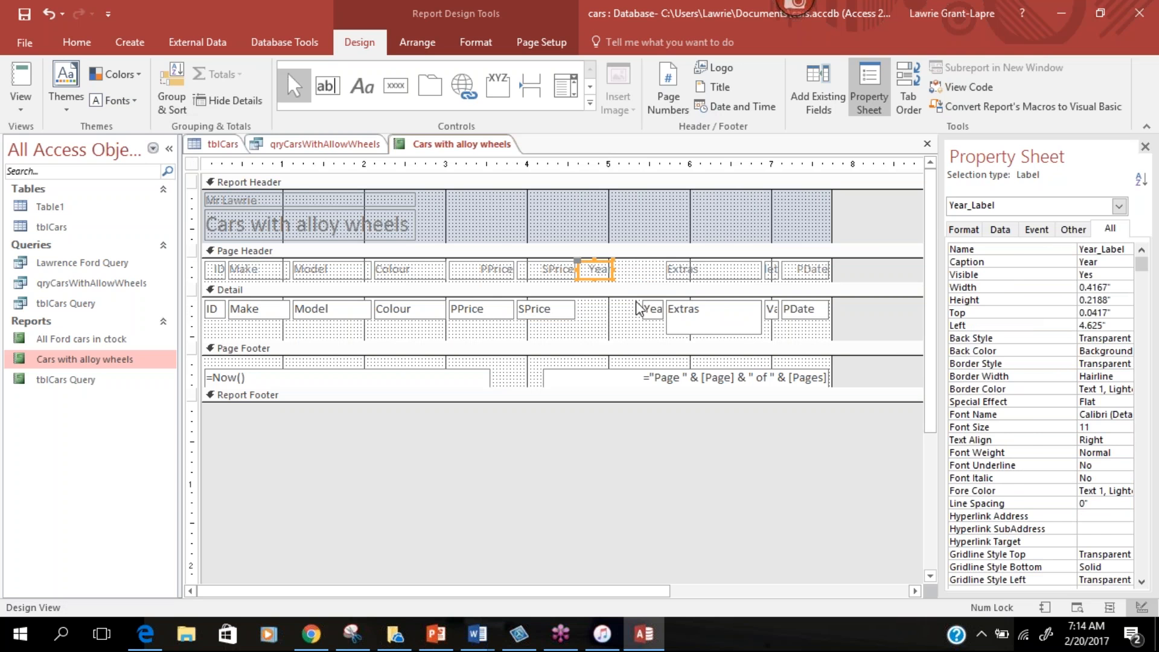
{"action": "left_click_drag", "start_coordinate": [644, 309], "coordinate": [614, 309]}
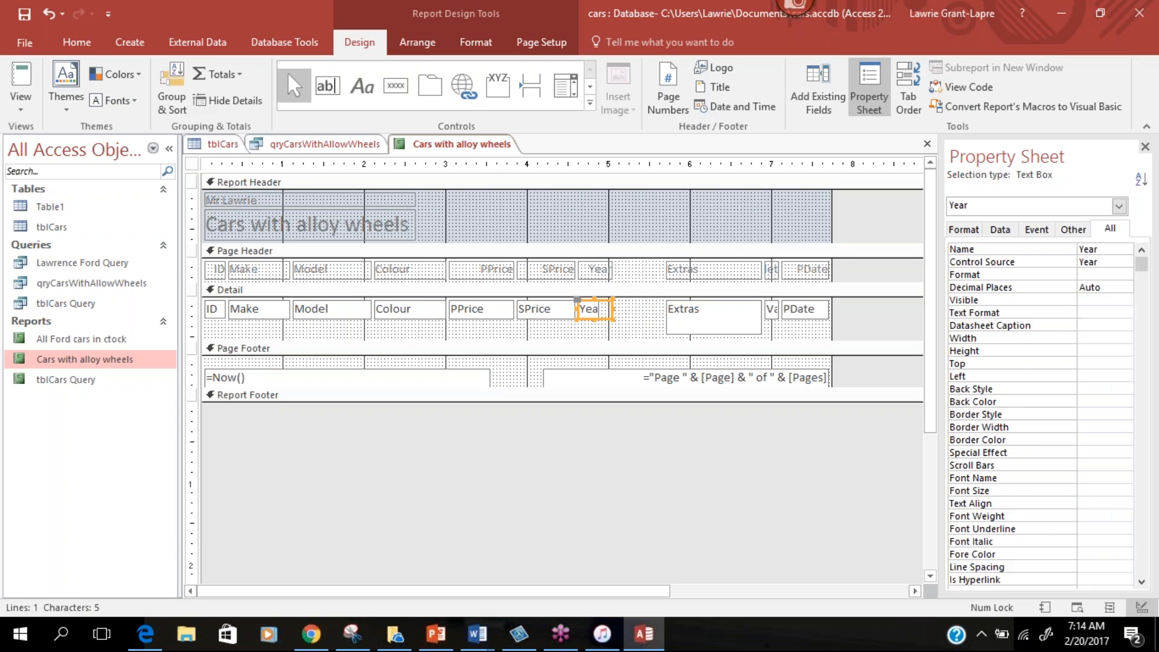
{"action": "left_click_drag", "start_coordinate": [676, 271], "coordinate": [635, 277]}
{"action": "left_click_drag", "start_coordinate": [683, 330], "coordinate": [630, 330]}
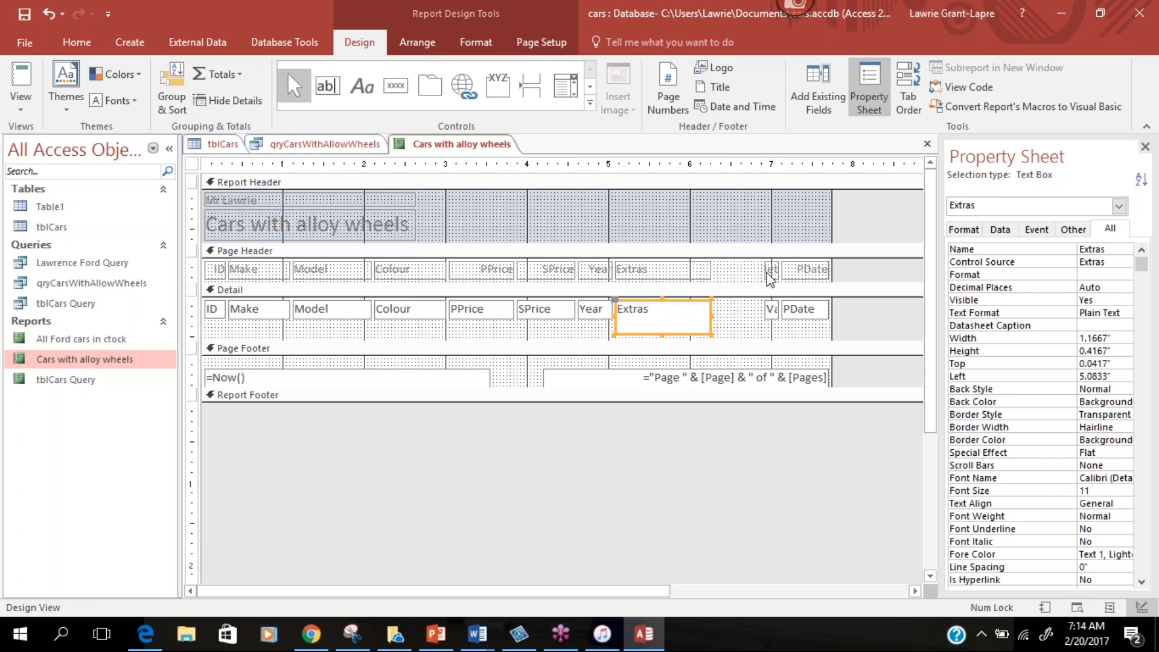
Place the Valet heading and field beside Extras at 6.2917", widen them to fit the name, and extend PDate leftward to 6.7083", 1" wide.
{"action": "left_click", "coordinate": [728, 273]}
{"action": "left_click_drag", "start_coordinate": [728, 275], "coordinate": [727, 272]}
{"action": "left_click", "coordinate": [727, 270]}
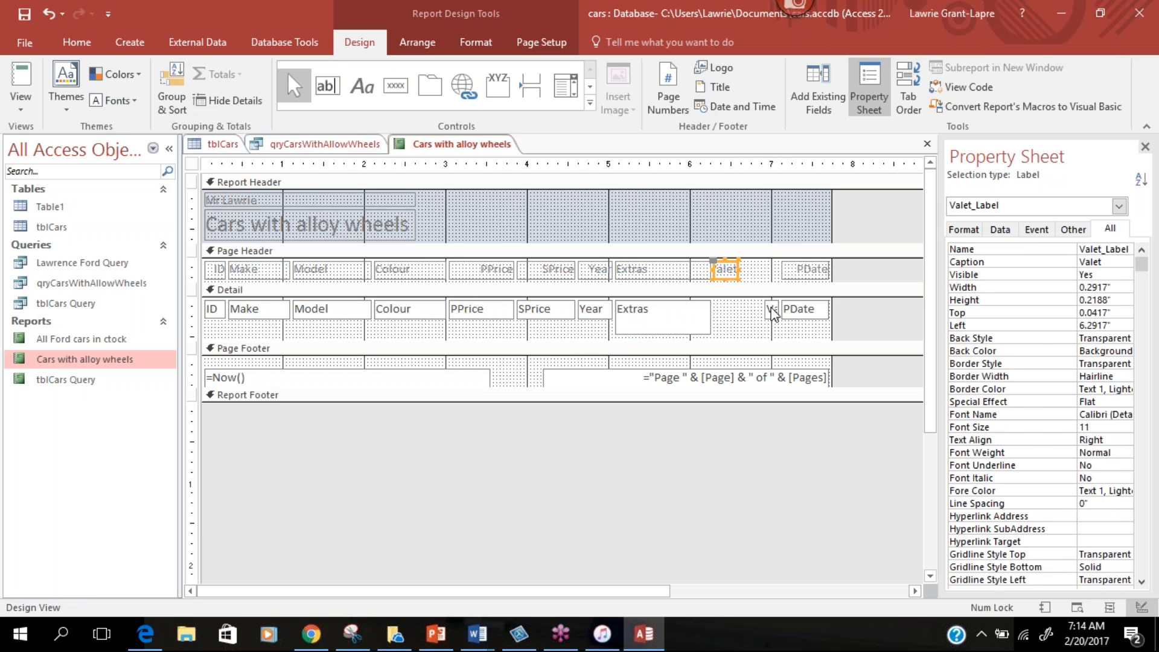
{"action": "left_click_drag", "start_coordinate": [773, 309], "coordinate": [832, 268]}
{"action": "left_click", "coordinate": [730, 309]}
{"action": "left_click", "coordinate": [726, 310]}
{"action": "left_click", "coordinate": [726, 268]}
{"action": "left_click_drag", "start_coordinate": [803, 309], "coordinate": [827, 306]}
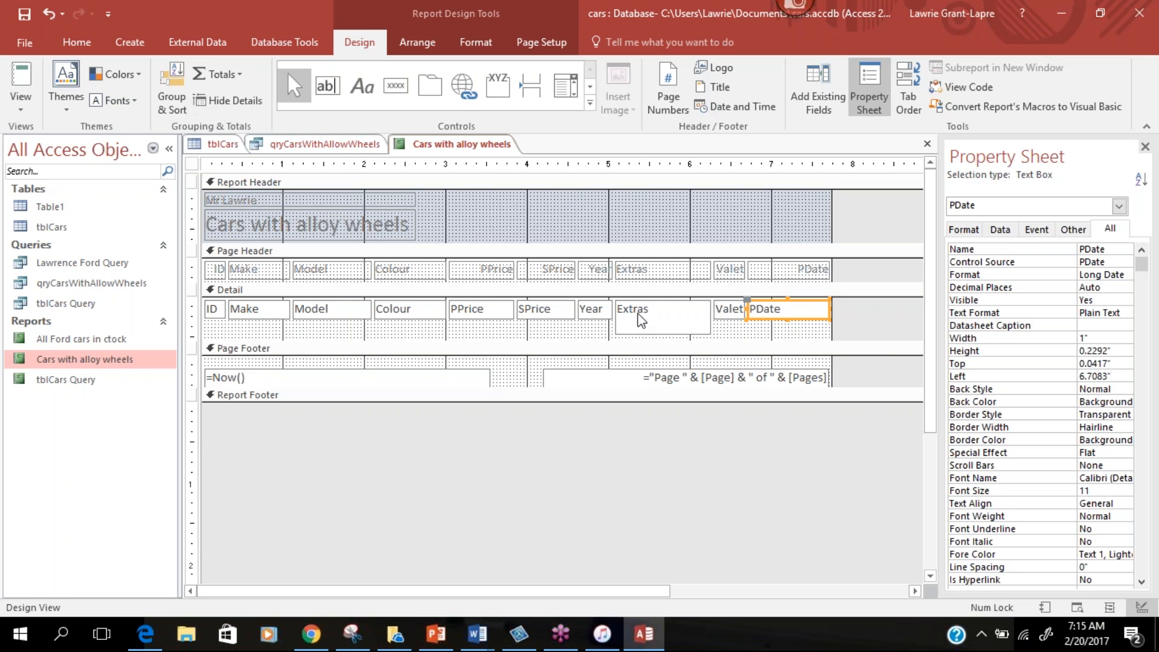
Increase the Detail section's height to 0.6667" and reduce the Extras field's height to 0.25".
{"action": "left_click_drag", "start_coordinate": [722, 343], "coordinate": [719, 349]}
{"action": "left_click", "coordinate": [683, 321]}
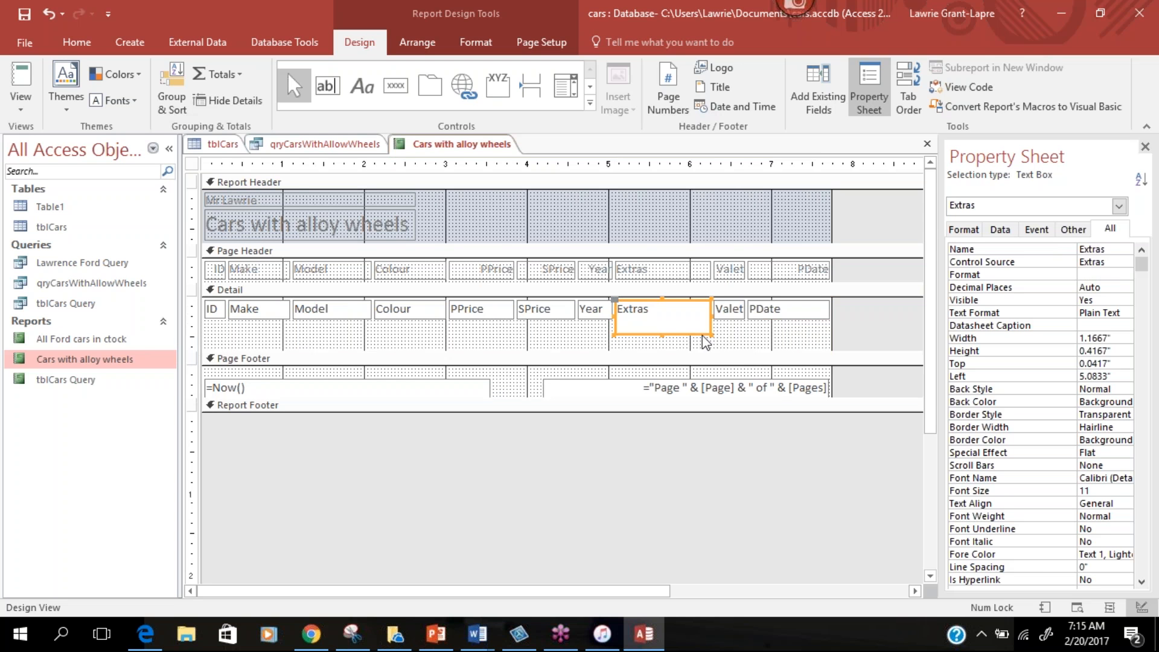
{"action": "left_click", "coordinate": [666, 343]}
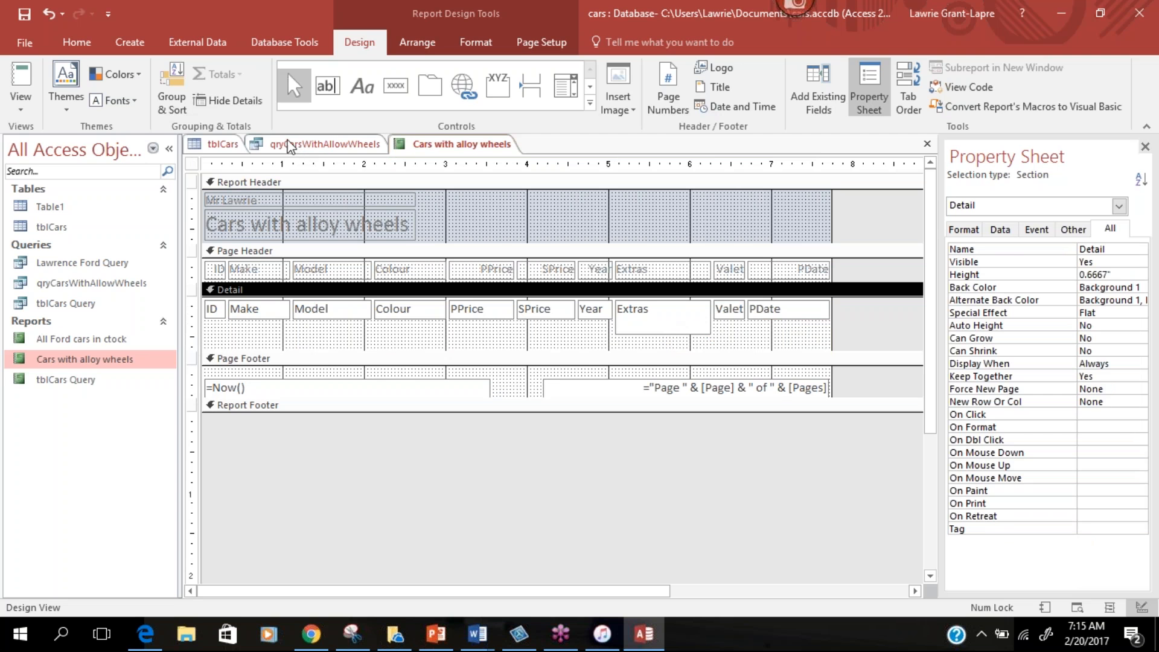
{"action": "left_click", "coordinate": [676, 329]}
{"action": "left_click", "coordinate": [662, 326]}
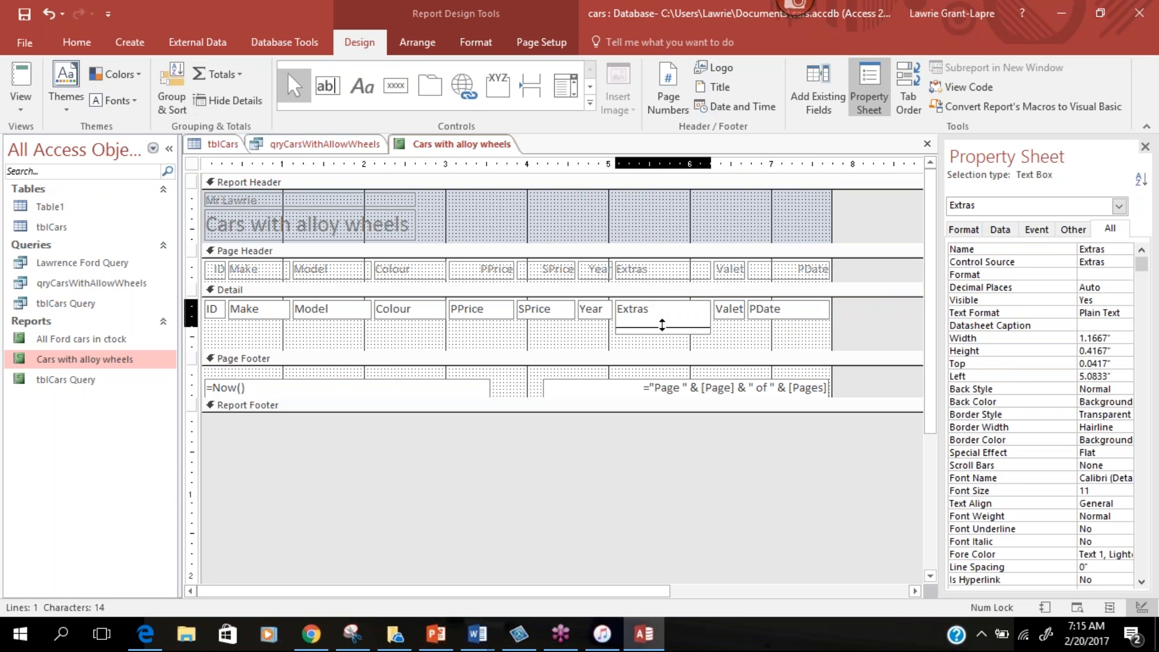
{"action": "left_click_drag", "start_coordinate": [662, 319], "coordinate": [663, 318]}
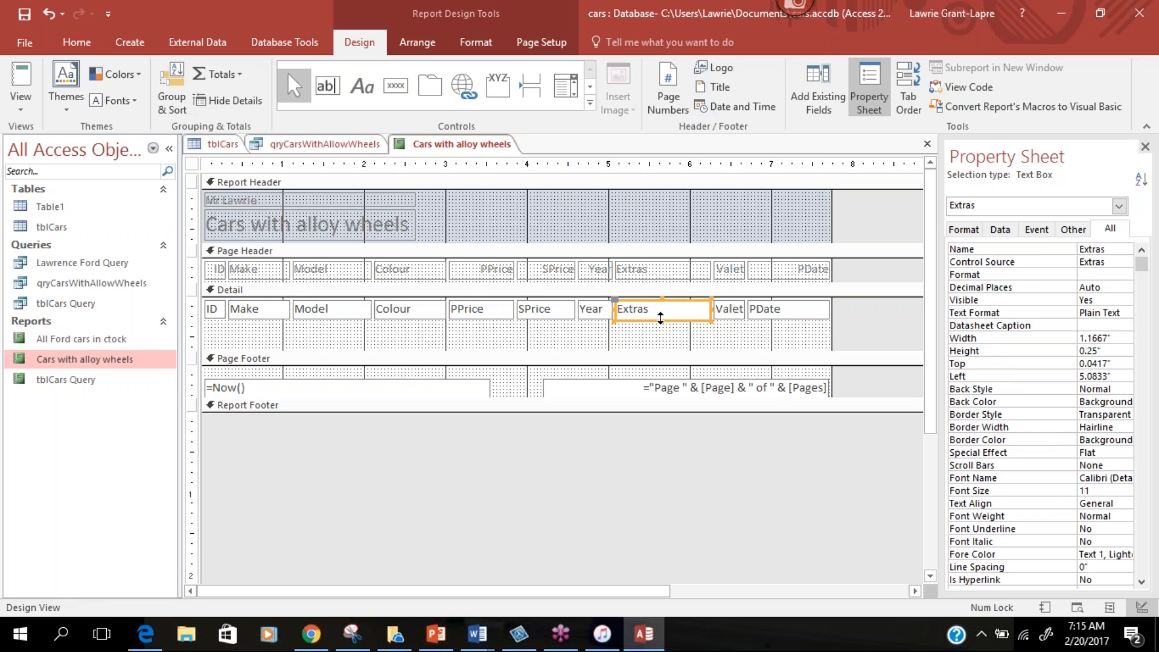
Check in Report View how the Extras values fit the shortened field, and return to Design View.
{"action": "left_click", "coordinate": [20, 77]}
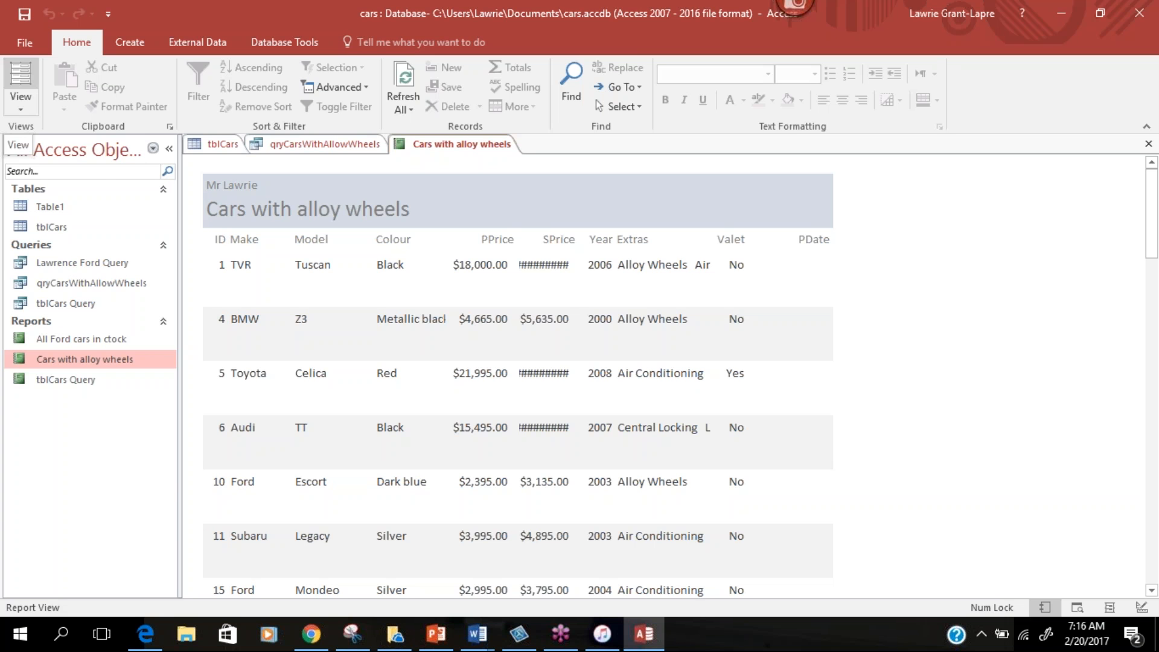
{"action": "left_click", "coordinate": [23, 107]}
{"action": "left_click", "coordinate": [48, 244]}
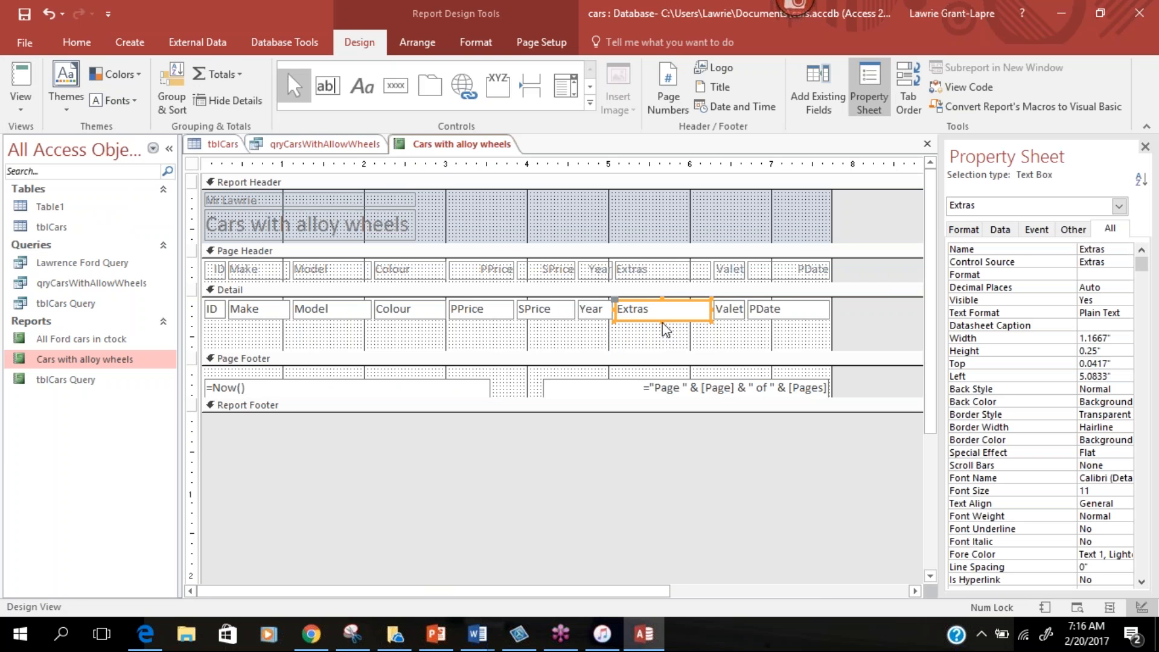
Increase the Extras field's height to 0.5833" and check the wrapped values in Report View.
{"action": "left_click_drag", "start_coordinate": [662, 323], "coordinate": [662, 349]}
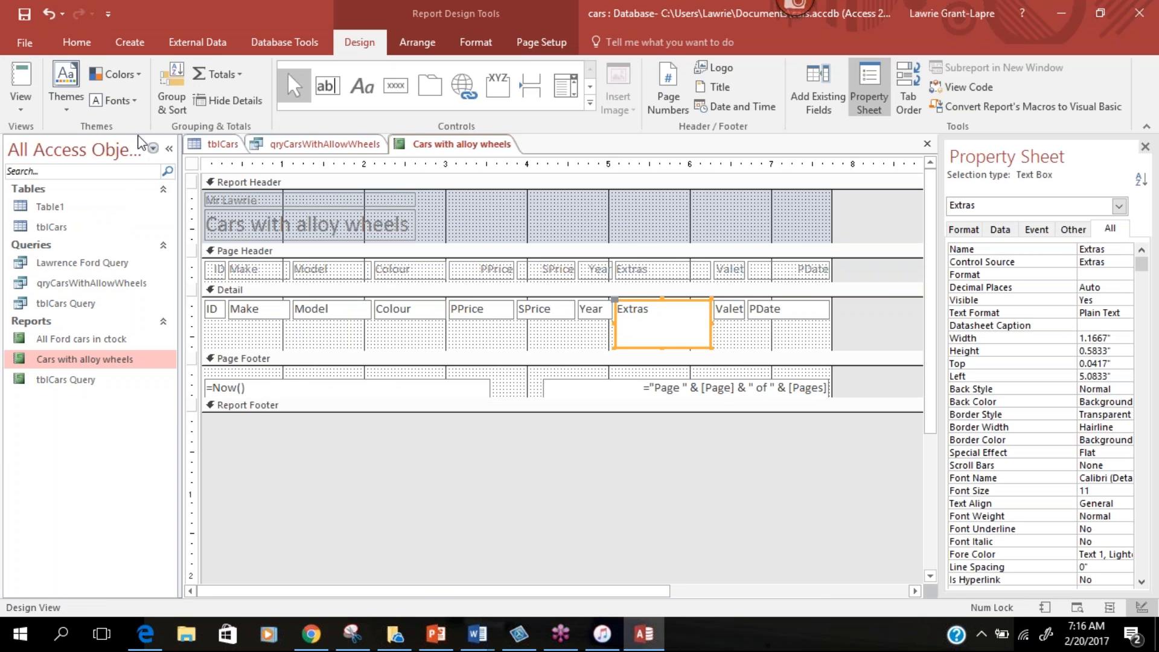
{"action": "left_click", "coordinate": [23, 78]}
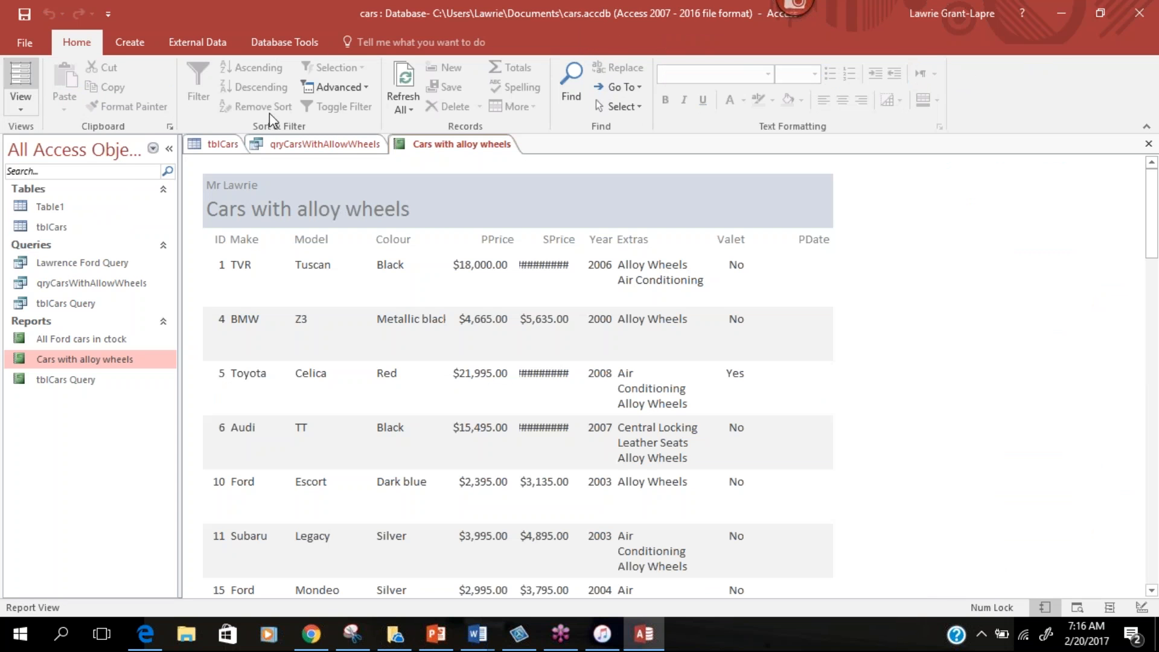
{"action": "left_click_drag", "start_coordinate": [1156, 257], "coordinate": [1133, 227]}
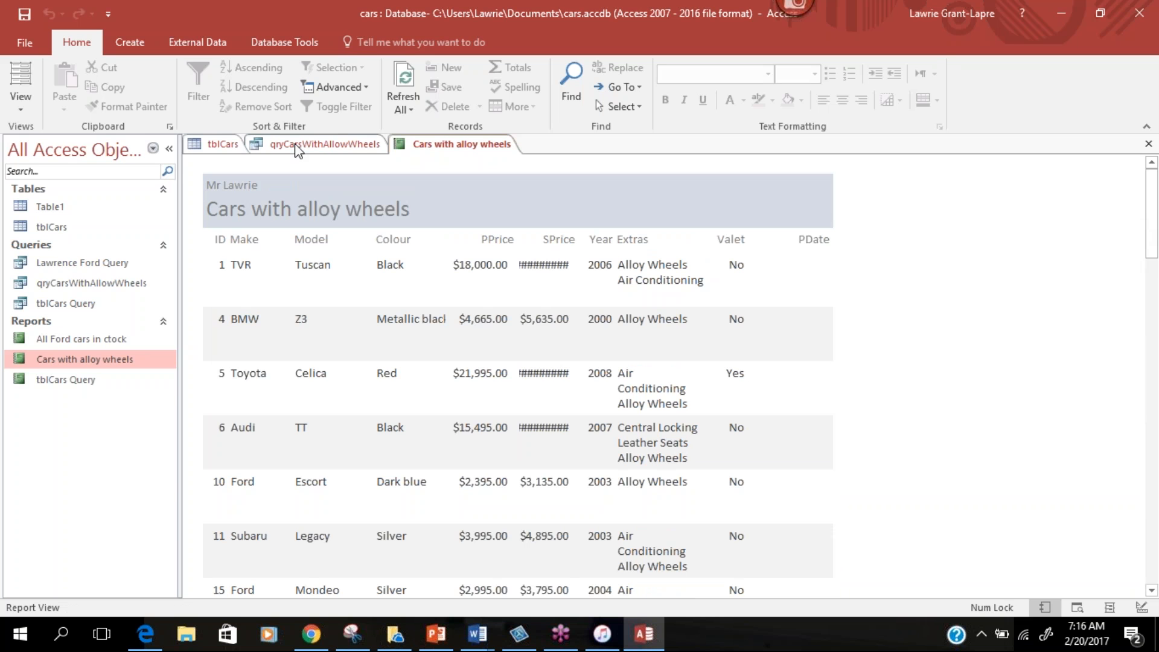
Return to Design View and slightly narrow both the Make field and its heading from their right edges.
{"action": "left_click", "coordinate": [20, 103]}
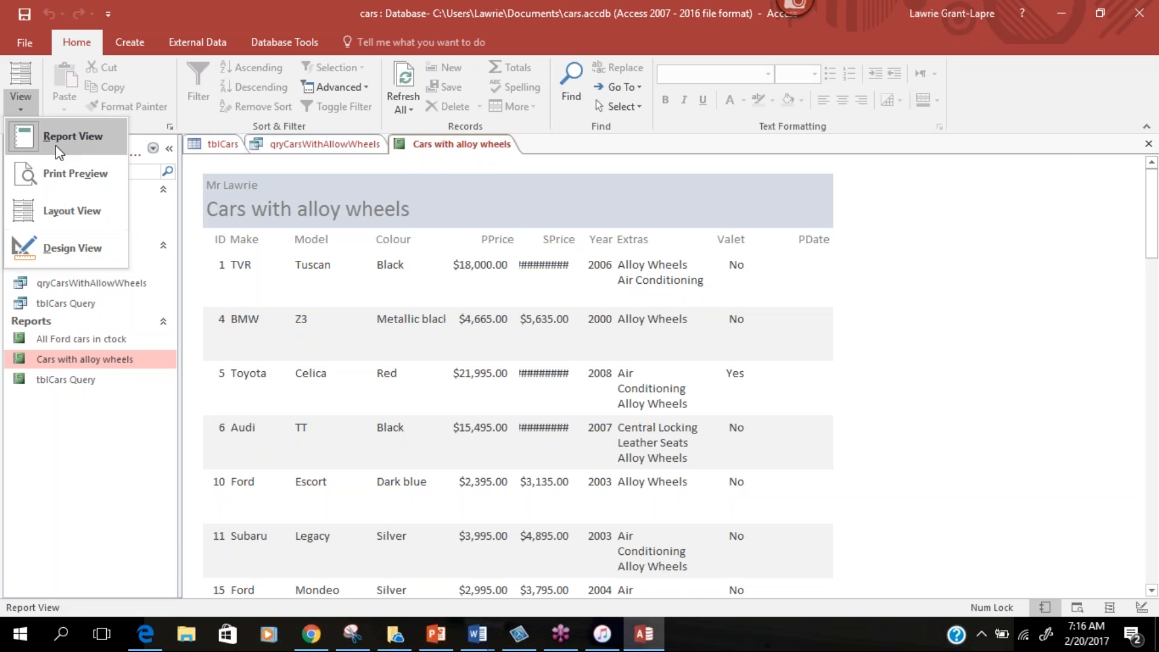
{"action": "left_click", "coordinate": [61, 252]}
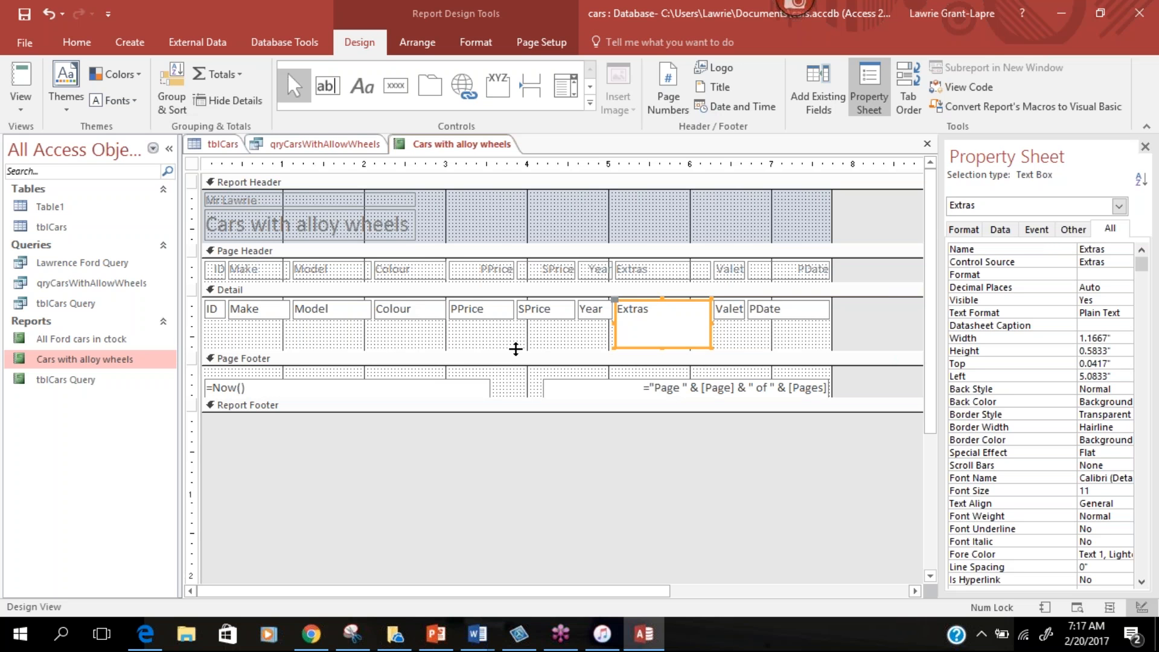
{"action": "left_click", "coordinate": [282, 310]}
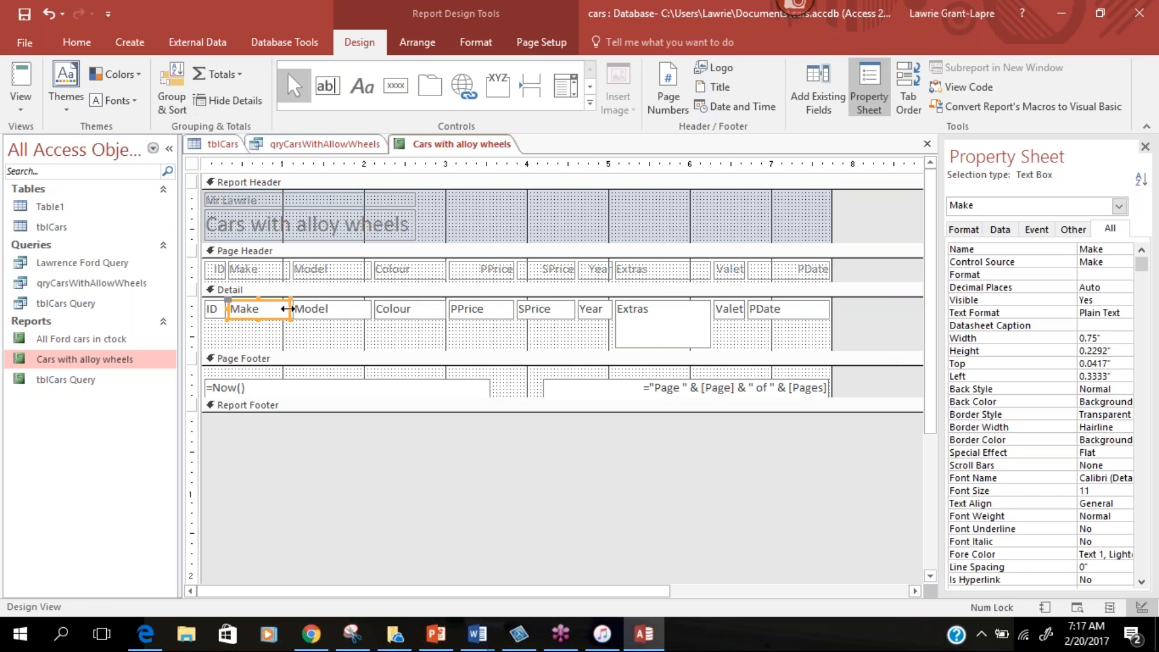
{"action": "left_click_drag", "start_coordinate": [289, 309], "coordinate": [290, 271]}
{"action": "left_click", "coordinate": [287, 272]}
{"action": "left_click_drag", "start_coordinate": [291, 271], "coordinate": [287, 269]}
Move the Model heading and field together leftward to 1.0833", closing the gap beside Make.
{"action": "left_click", "coordinate": [323, 269]}
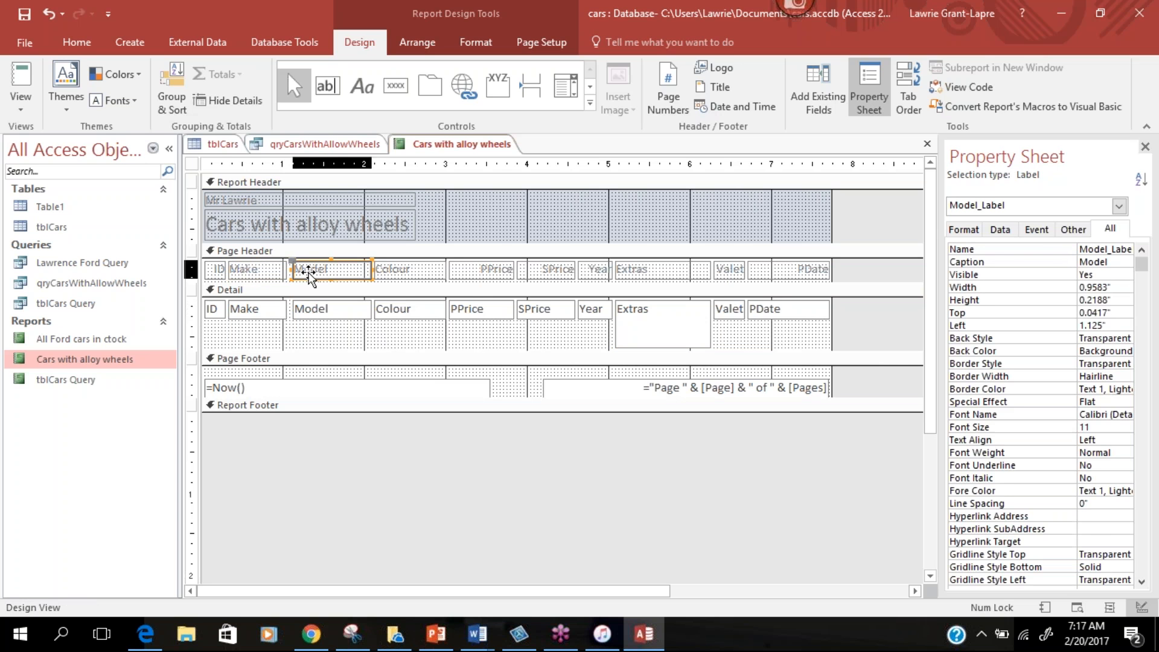
{"action": "left_click", "coordinate": [309, 308], "text": "shift"}
{"action": "left_click_drag", "start_coordinate": [317, 306], "coordinate": [313, 306]}
Place the Colour heading and field at 2.0833", narrow them to 0.8333", and increase the field's height to 0.5417".
{"action": "left_click_drag", "start_coordinate": [378, 274], "coordinate": [405, 337]}
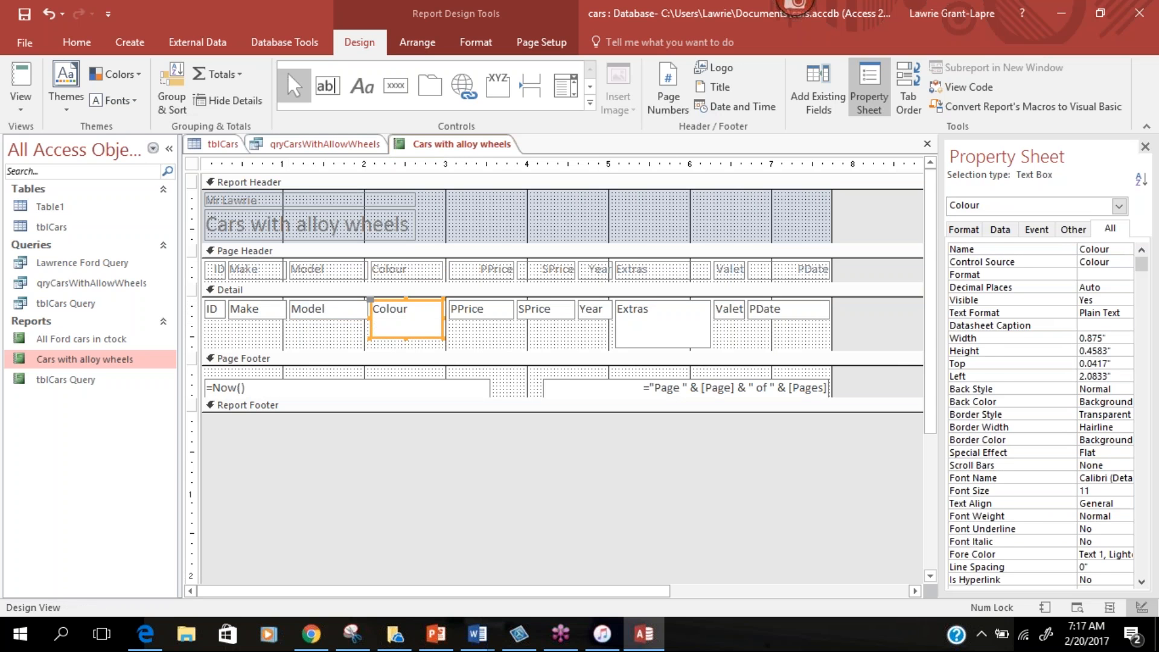
{"action": "left_click", "coordinate": [441, 270]}
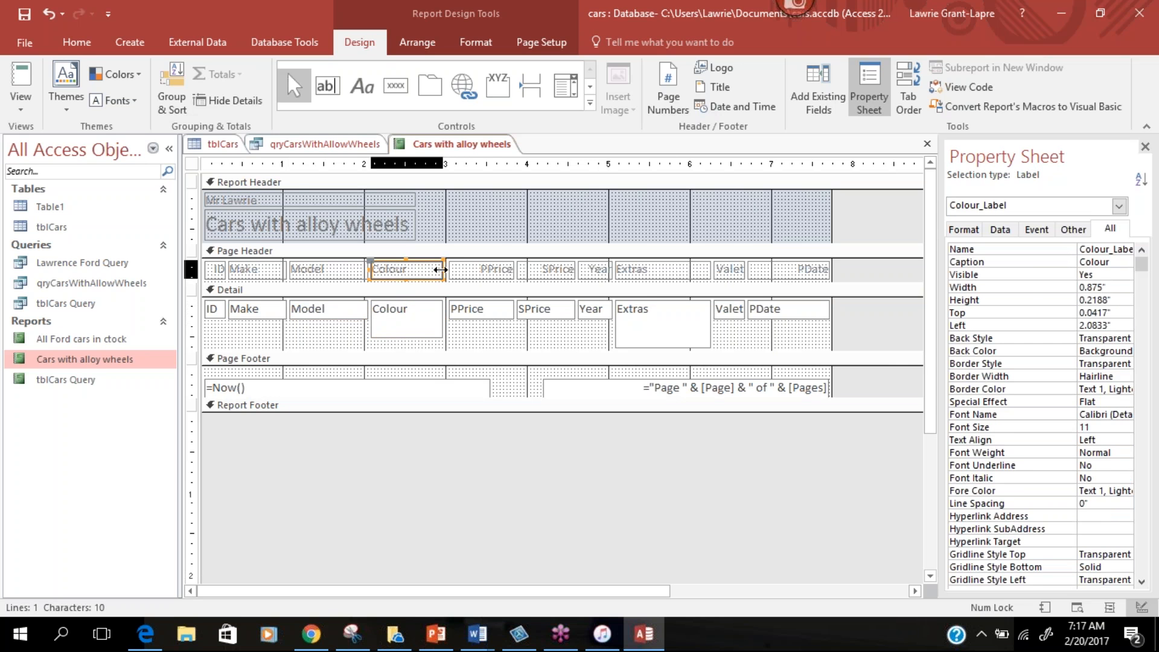
{"action": "left_click", "coordinate": [441, 316]}
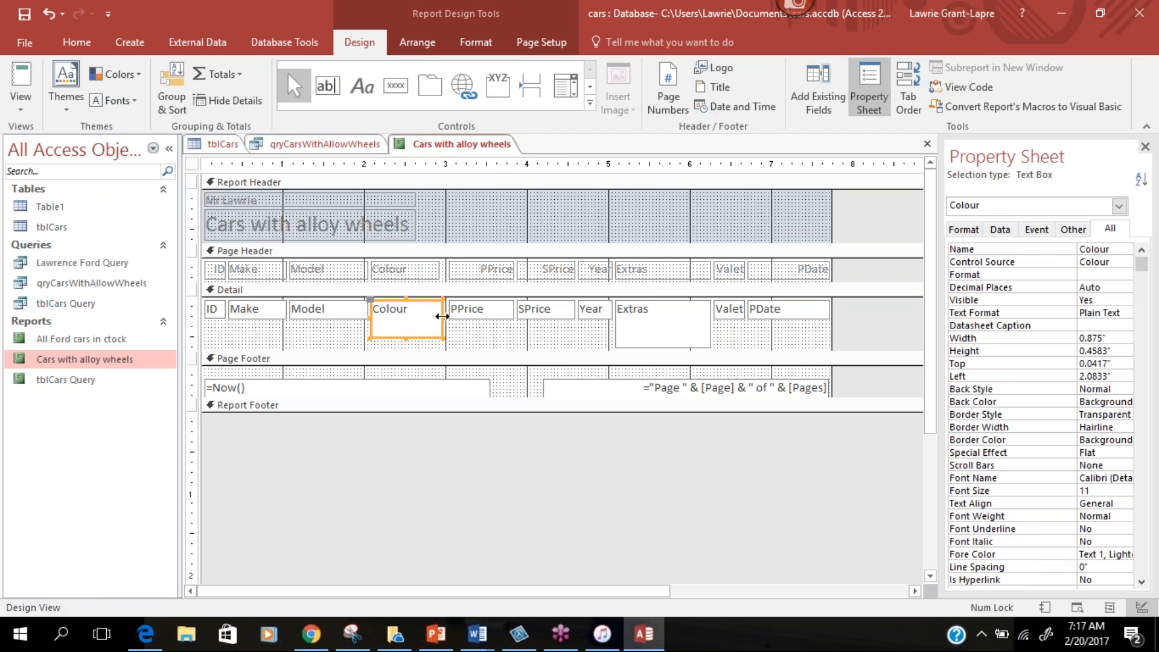
{"action": "left_click_drag", "start_coordinate": [441, 317], "coordinate": [404, 345]}
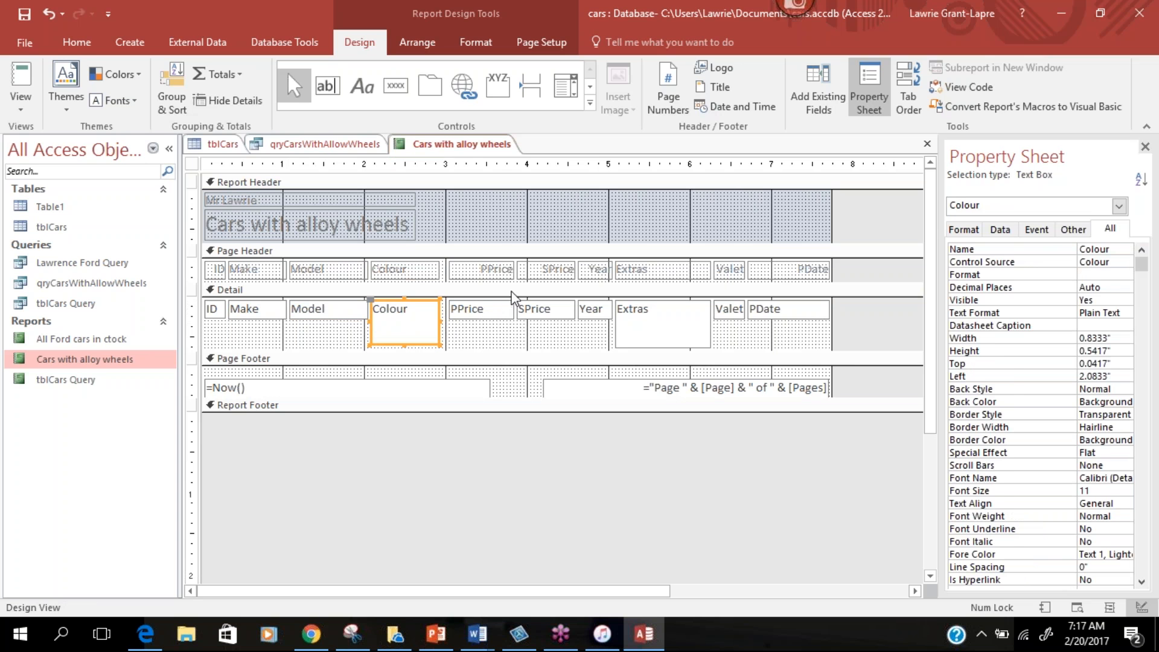
Narrow the PPrice heading and field to 0.75" from their right edges.
{"action": "left_click", "coordinate": [509, 270]}
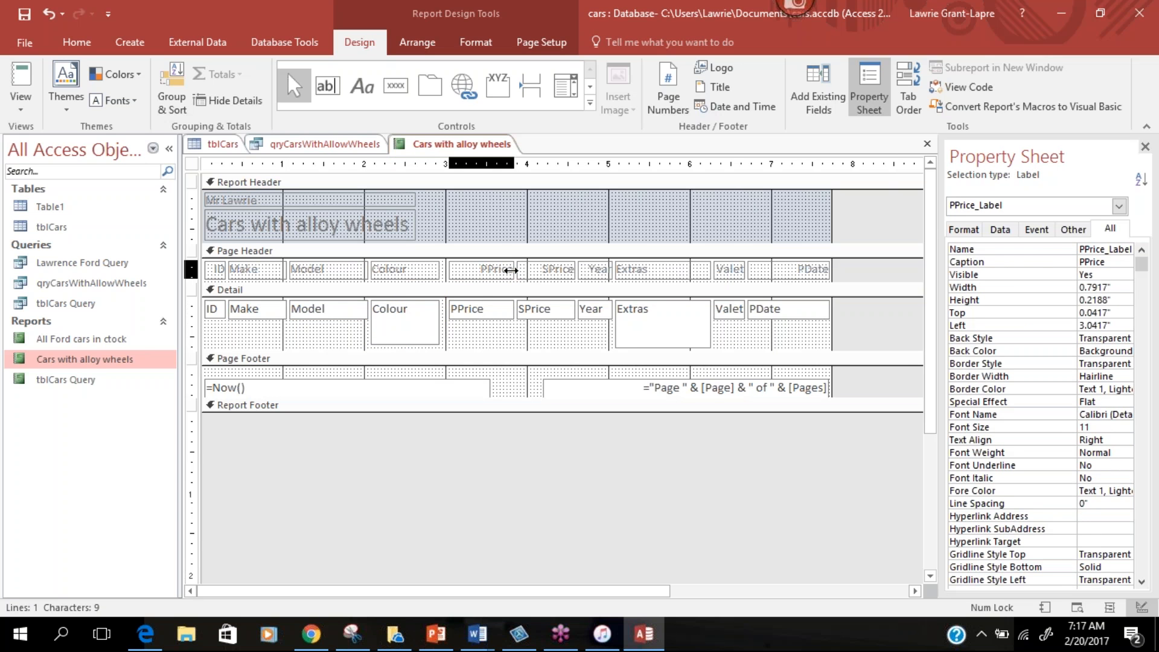
{"action": "left_click", "coordinate": [511, 312]}
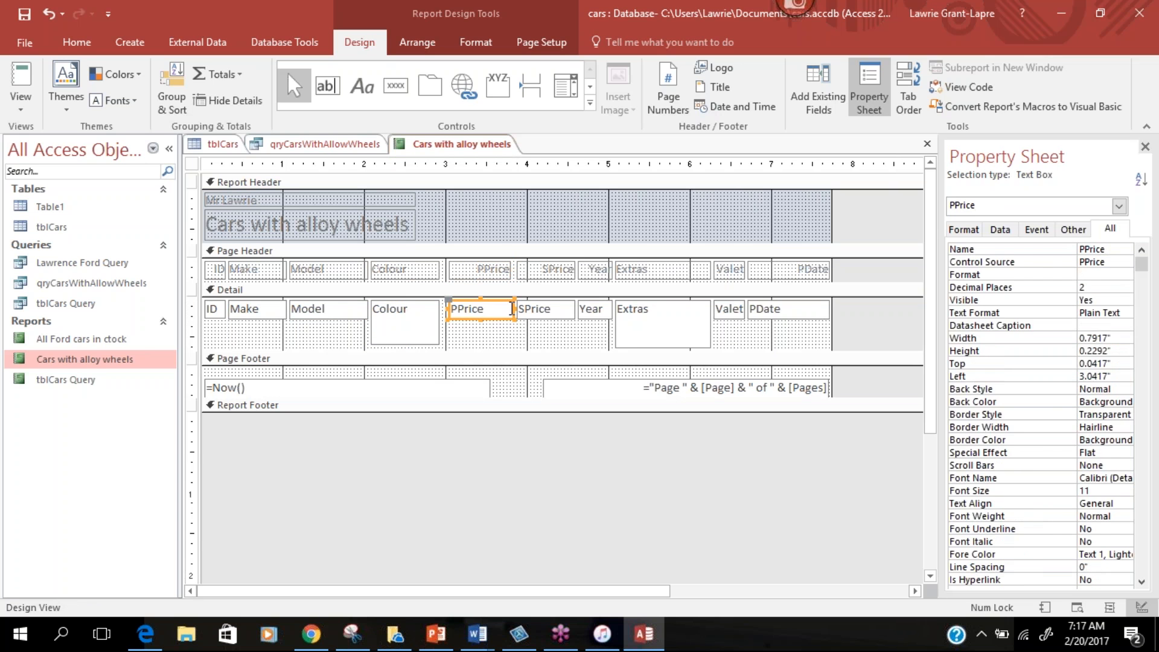
{"action": "left_click_drag", "start_coordinate": [512, 309], "coordinate": [509, 309]}
Extend the SPrice heading and field leftward to 3.8333", making them 0.75" wide.
{"action": "left_click", "coordinate": [520, 270]}
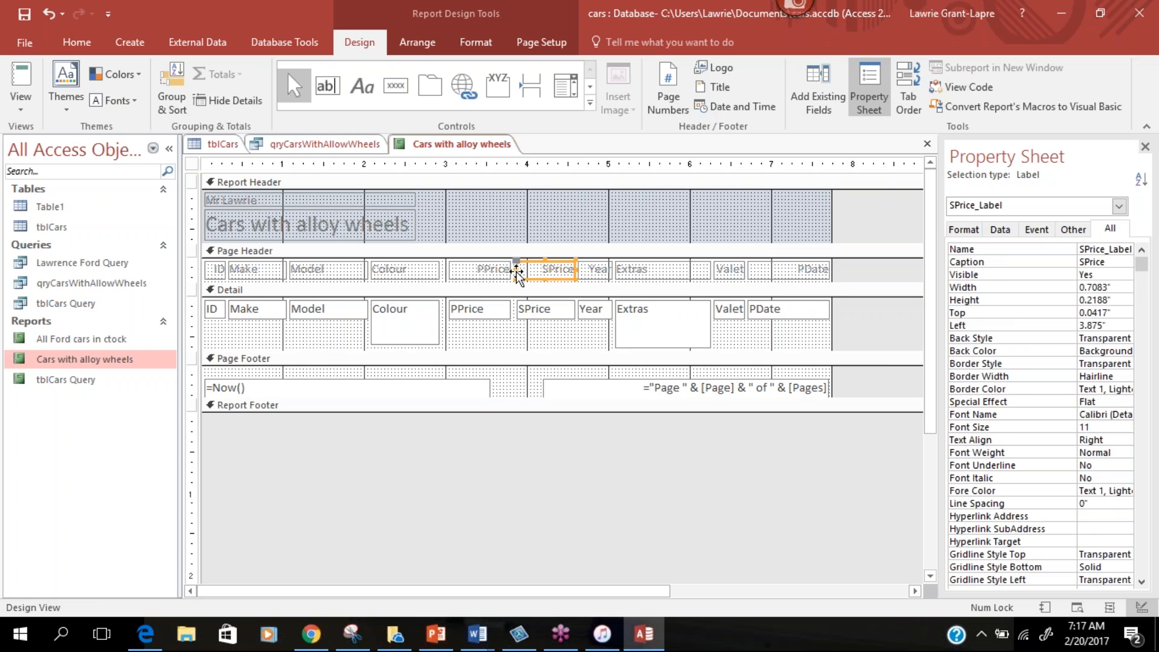
{"action": "left_click_drag", "start_coordinate": [517, 271], "coordinate": [513, 271]}
{"action": "left_click", "coordinate": [527, 313]}
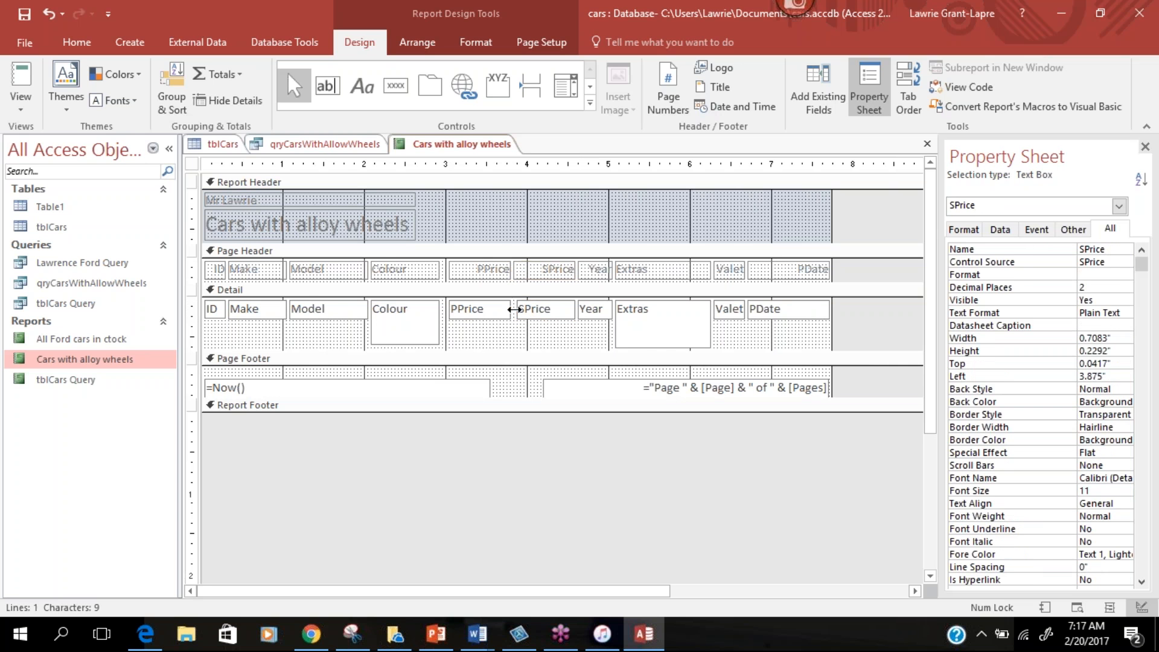
{"action": "left_click_drag", "start_coordinate": [515, 310], "coordinate": [511, 309]}
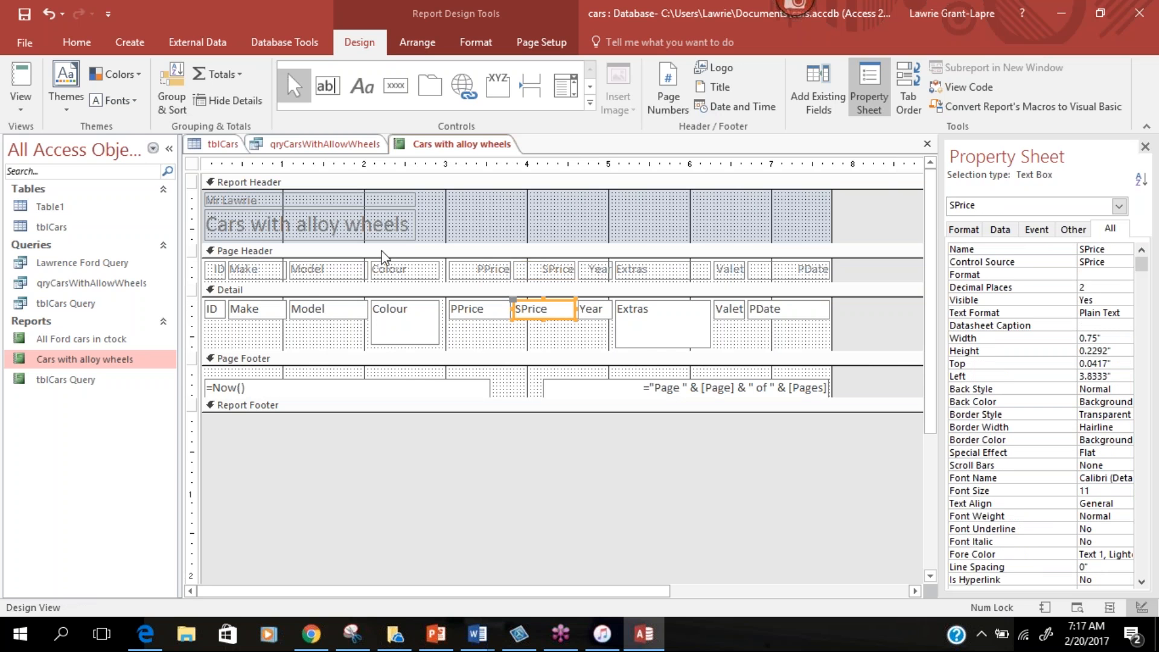
Preview the report in Report View and examine whether the prices and model names fit their columns.
{"action": "left_click", "coordinate": [32, 85]}
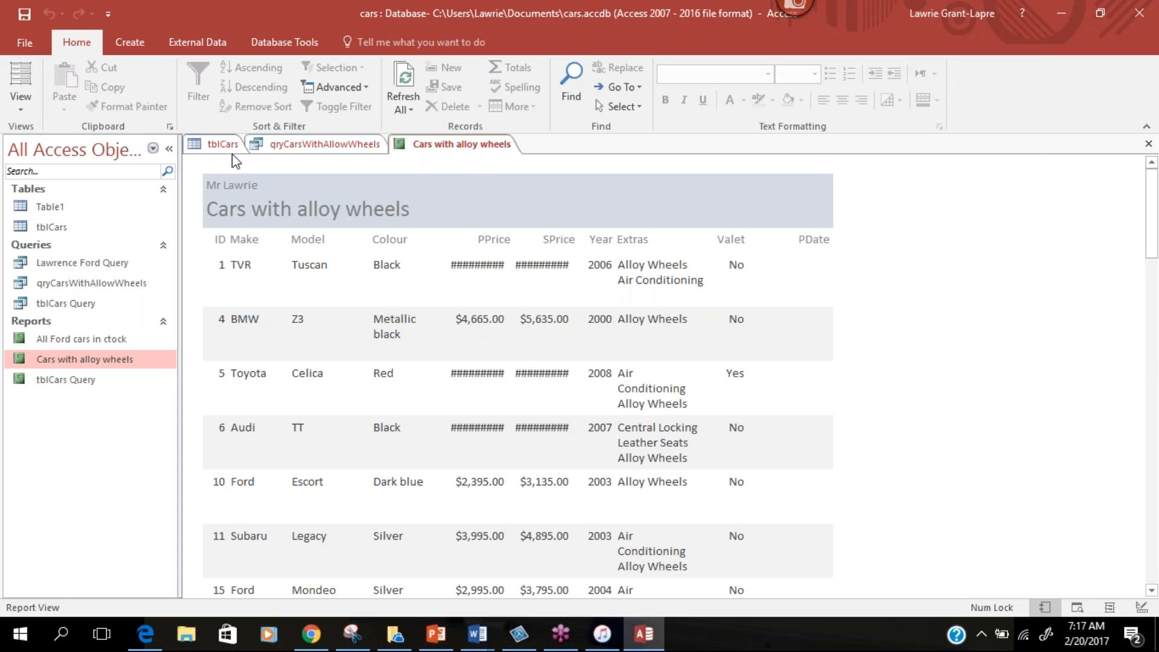
{"action": "left_click", "coordinate": [28, 101]}
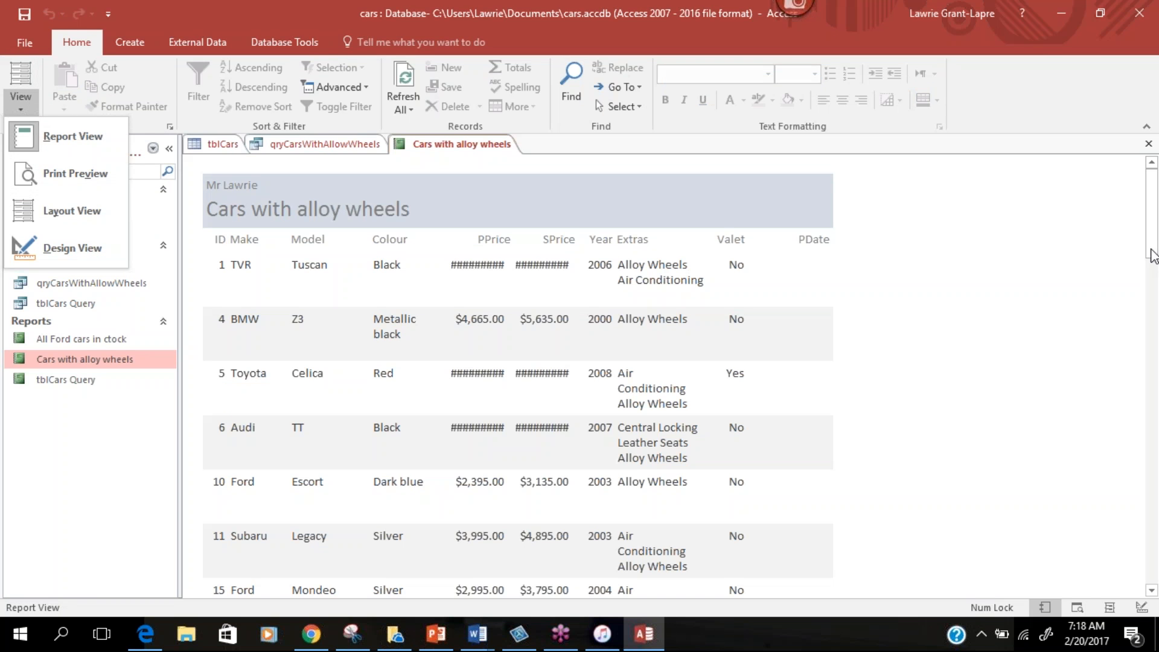
{"action": "left_click_drag", "start_coordinate": [1153, 253], "coordinate": [1157, 504]}
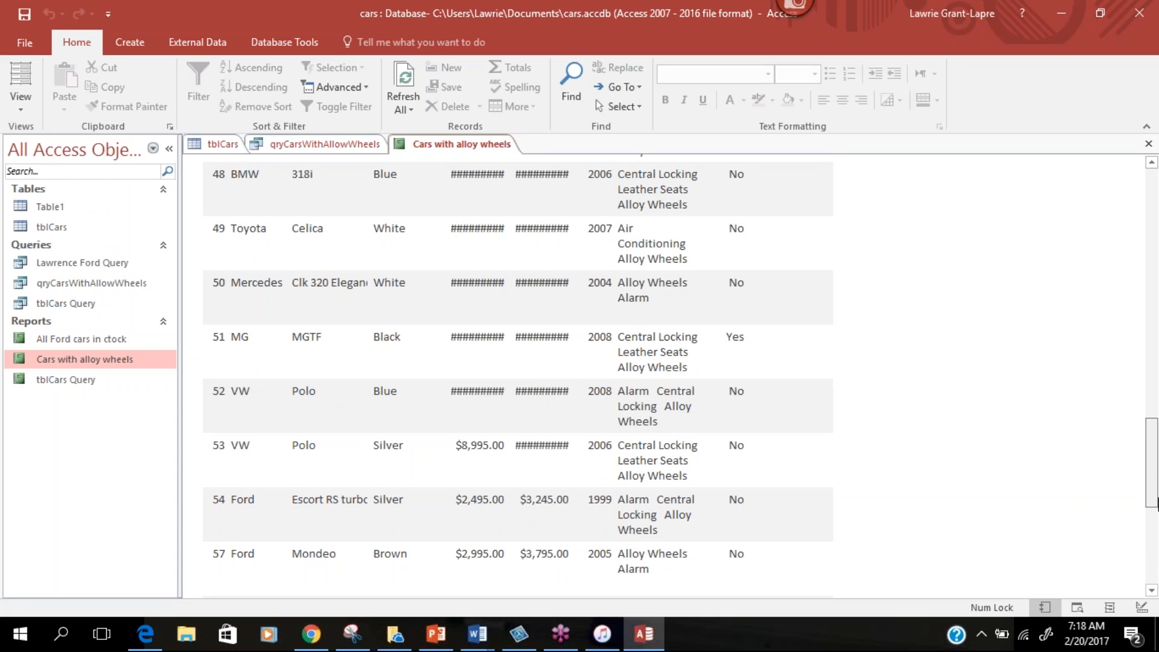
{"action": "left_click_drag", "start_coordinate": [1158, 503], "coordinate": [1157, 504]}
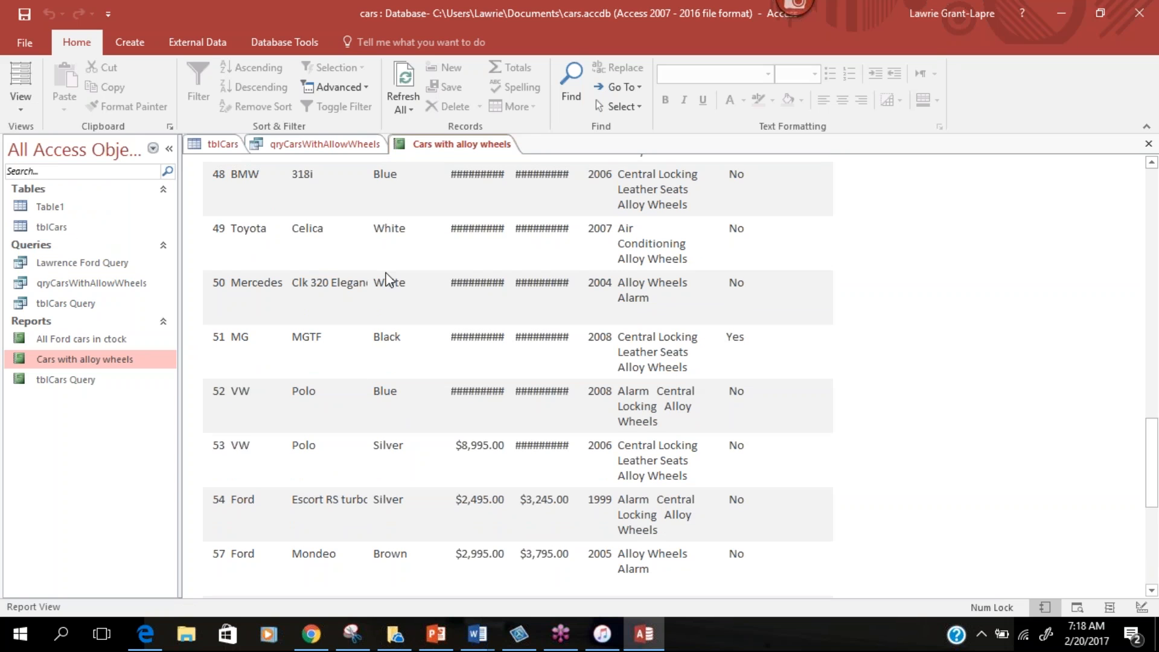
Return to Design View and increase the Model field's height to 0.5417" so long names can wrap.
{"action": "left_click", "coordinate": [18, 103]}
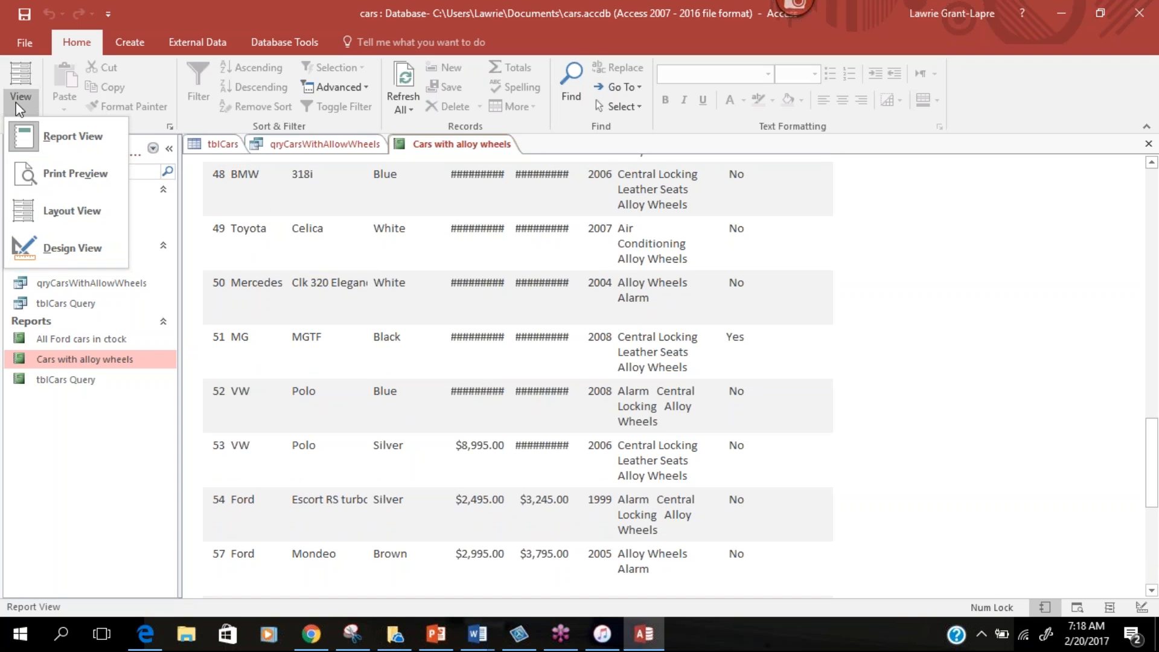
{"action": "left_click", "coordinate": [71, 245]}
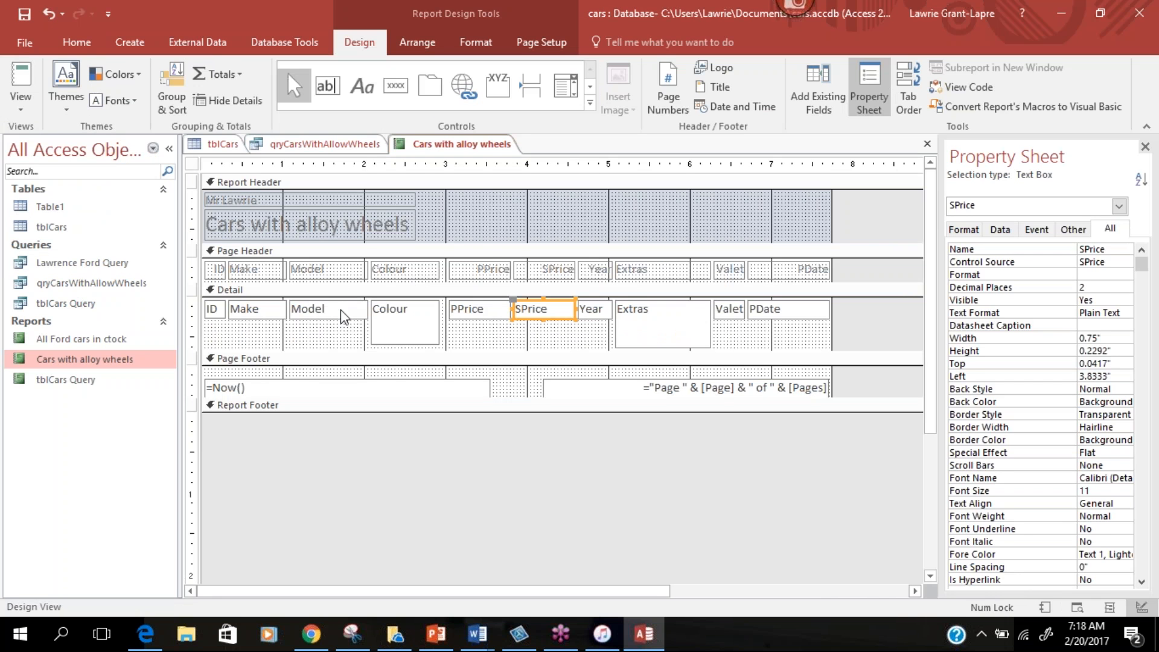
{"action": "left_click", "coordinate": [339, 313]}
{"action": "left_click_drag", "start_coordinate": [328, 320], "coordinate": [328, 346]}
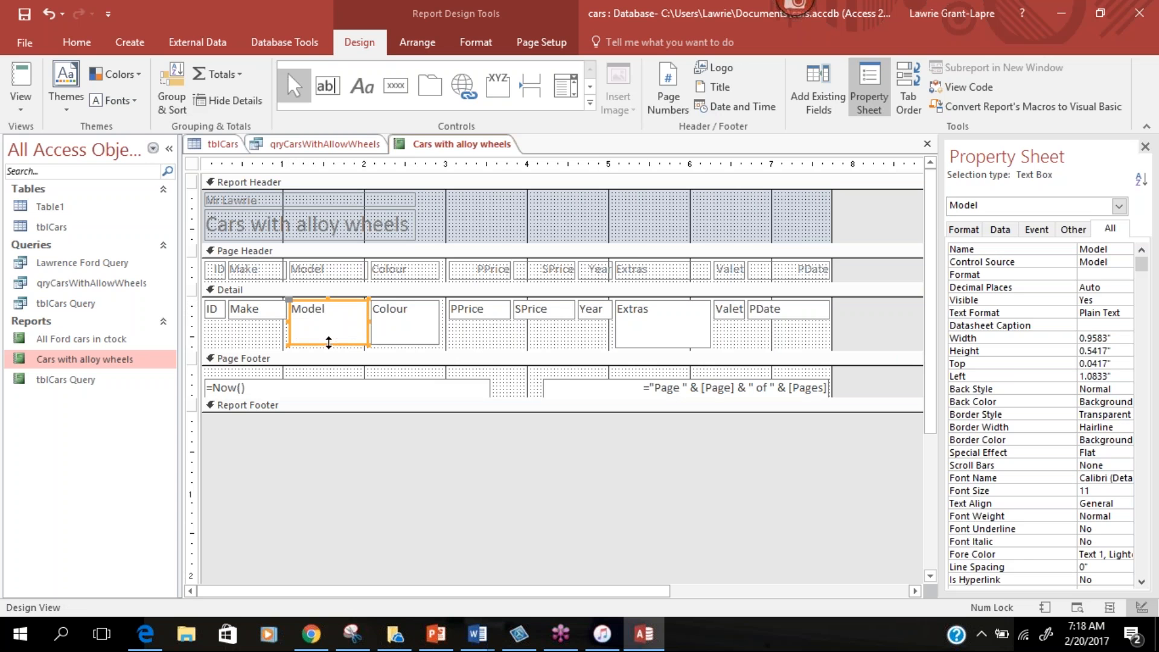
Extend the PPrice heading and field leftward to 2.9583", making them 0.8333" wide.
{"action": "left_click", "coordinate": [460, 271]}
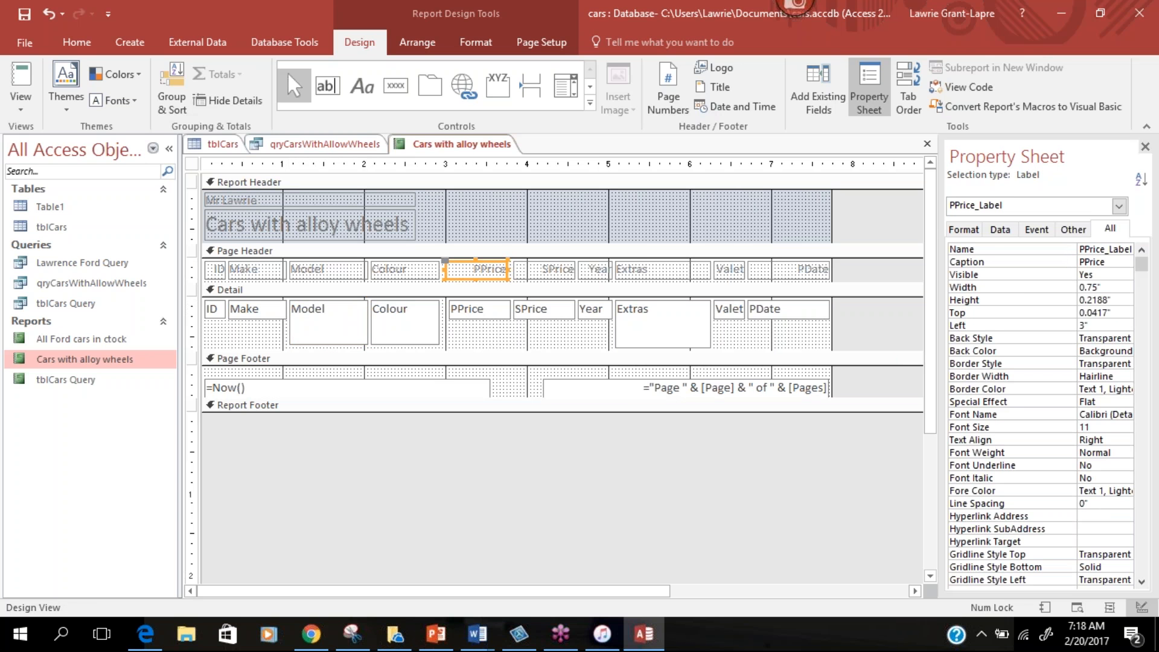
{"action": "left_click_drag", "start_coordinate": [446, 273], "coordinate": [512, 270]}
{"action": "left_click", "coordinate": [471, 311]}
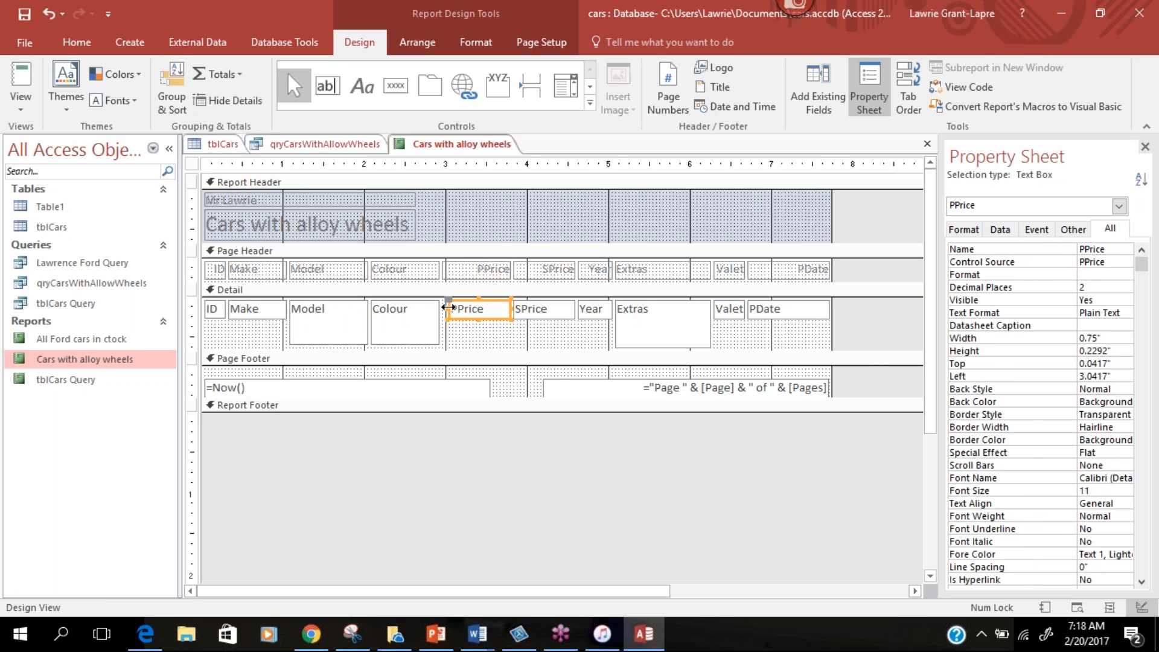
{"action": "left_click_drag", "start_coordinate": [445, 309], "coordinate": [439, 308]}
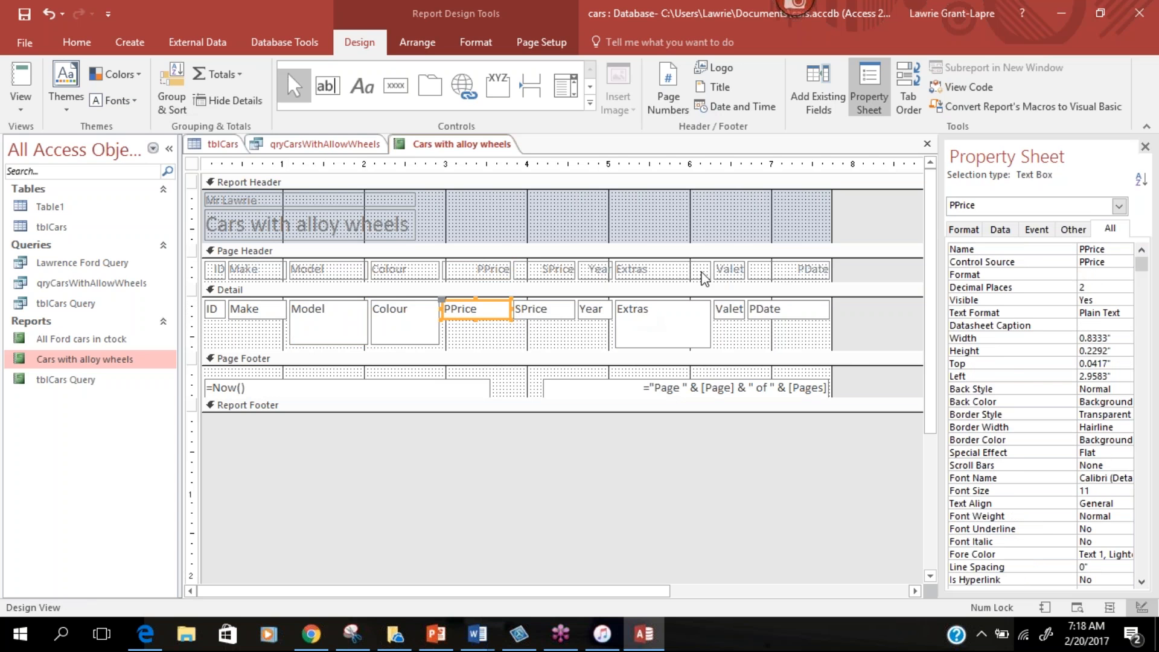
Shift the Year heading and the Extras heading's left edge slightly rightward, and widen the SPrice heading to 0.8333".
{"action": "left_click", "coordinate": [759, 273]}
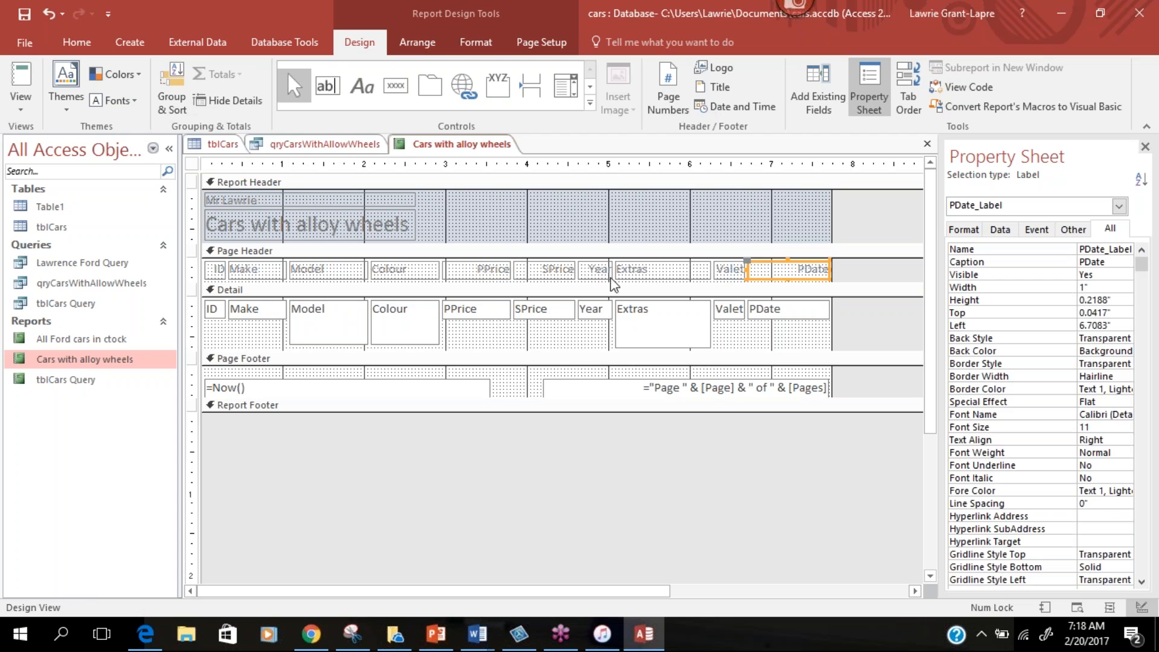
{"action": "left_click", "coordinate": [595, 269], "text": "shift"}
{"action": "left_click", "coordinate": [576, 270]}
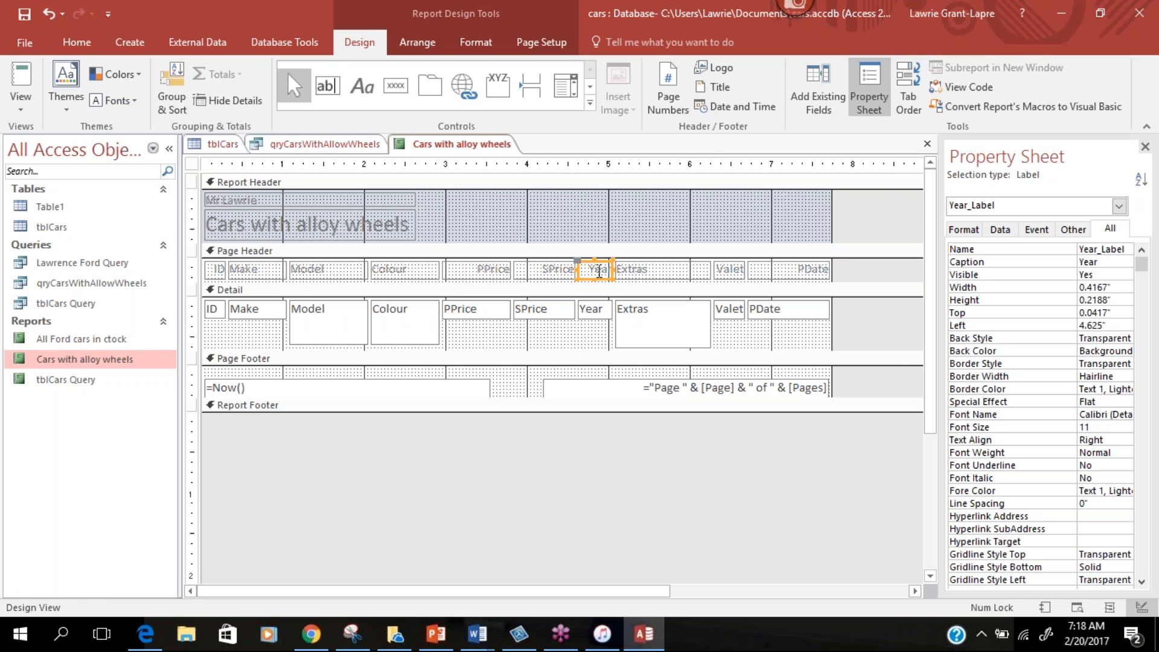
{"action": "left_click", "coordinate": [621, 271]}
{"action": "left_click_drag", "start_coordinate": [615, 269], "coordinate": [583, 271]}
{"action": "left_click", "coordinate": [572, 271]}
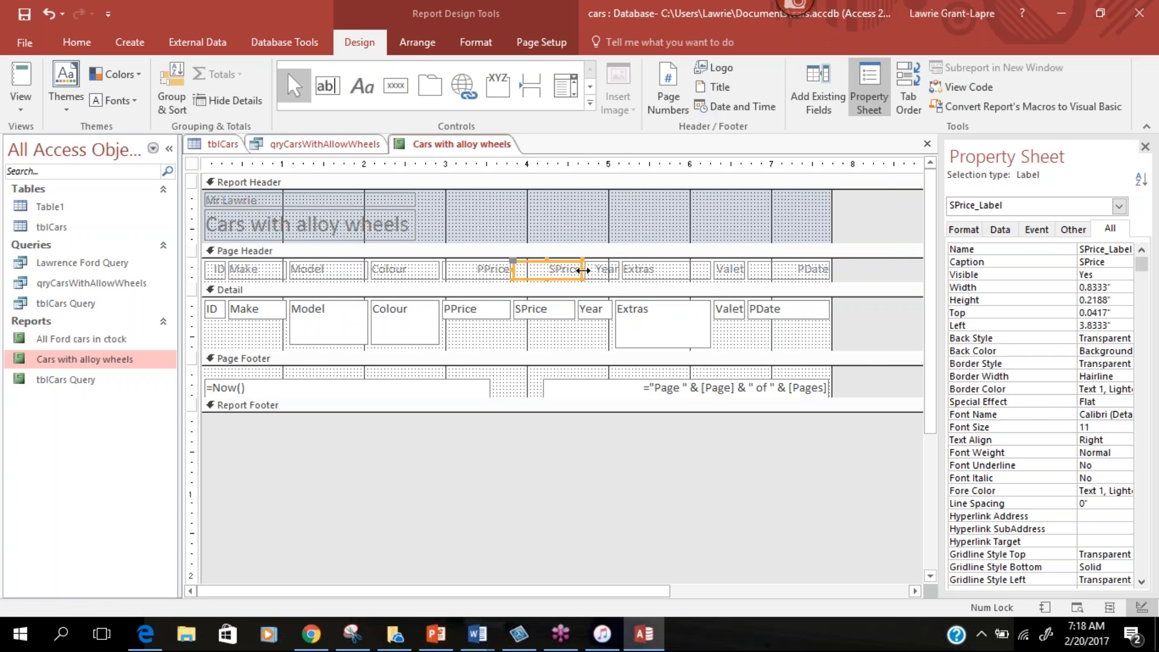
Move the Extras field's left edge and the whole Year field slightly rightward in the Detail section to line up with their headings.
{"action": "left_click", "coordinate": [628, 319]}
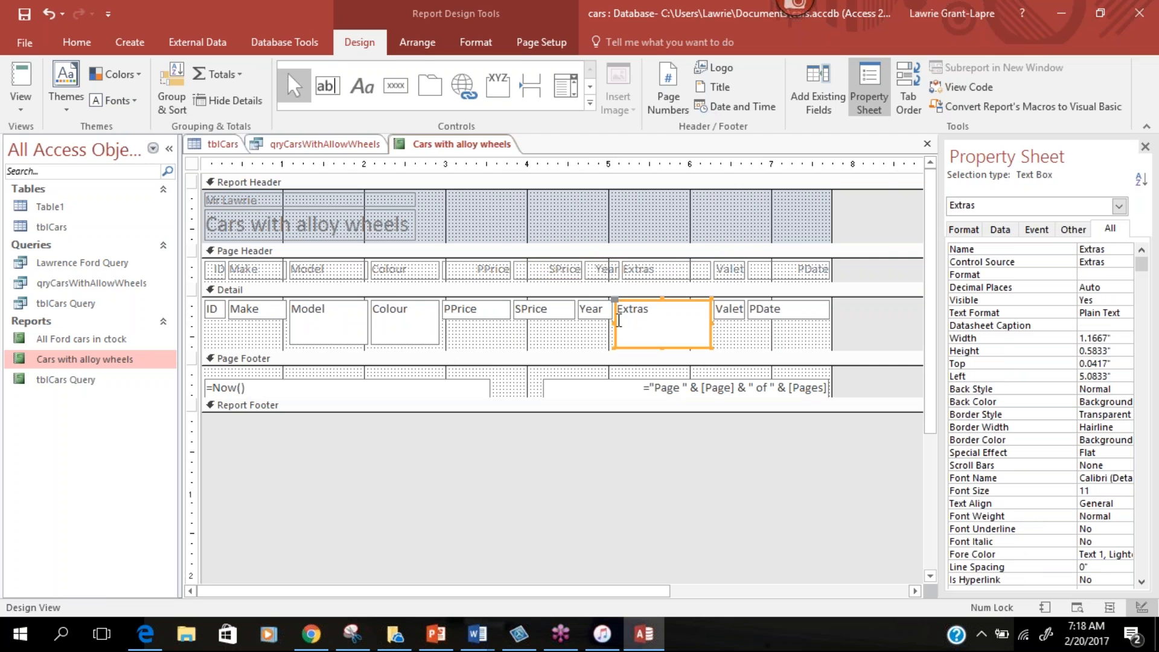
{"action": "mouse_move", "coordinate": [615, 322]}
{"action": "left_mouse_down"}
{"action": "mouse_move", "coordinate": [620, 308]}
{"action": "mouse_move", "coordinate": [606, 309]}
{"action": "left_mouse_up"}
{"action": "left_click", "coordinate": [604, 313]}
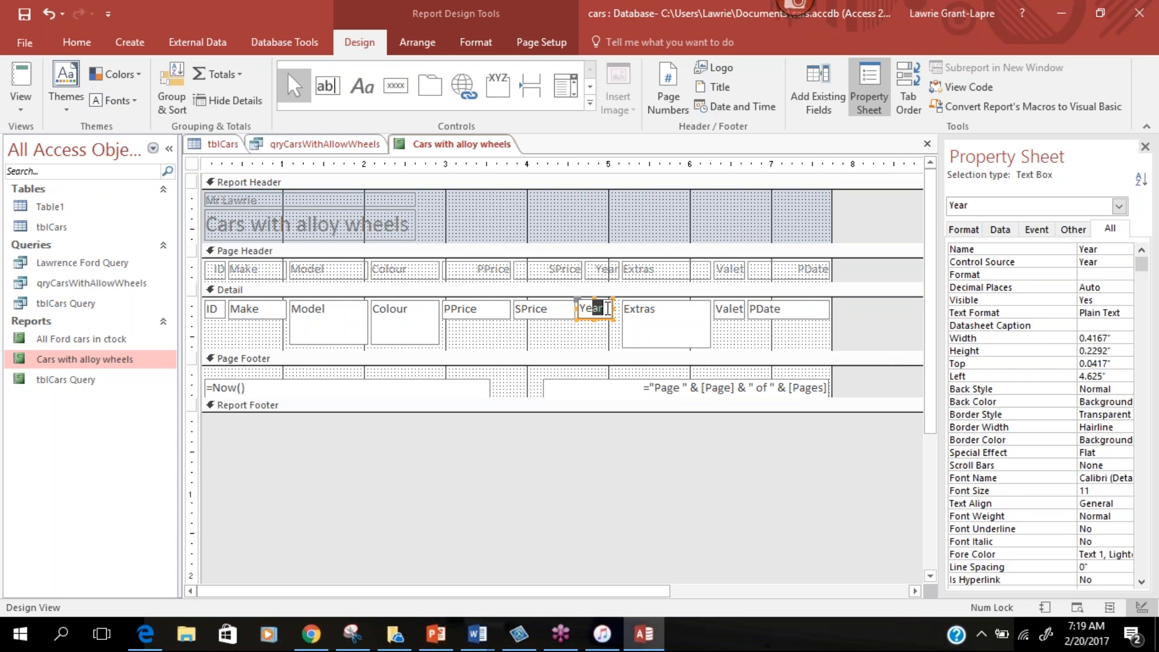
{"action": "left_click", "coordinate": [612, 309]}
{"action": "left_click", "coordinate": [611, 311]}
{"action": "left_click", "coordinate": [611, 313]}
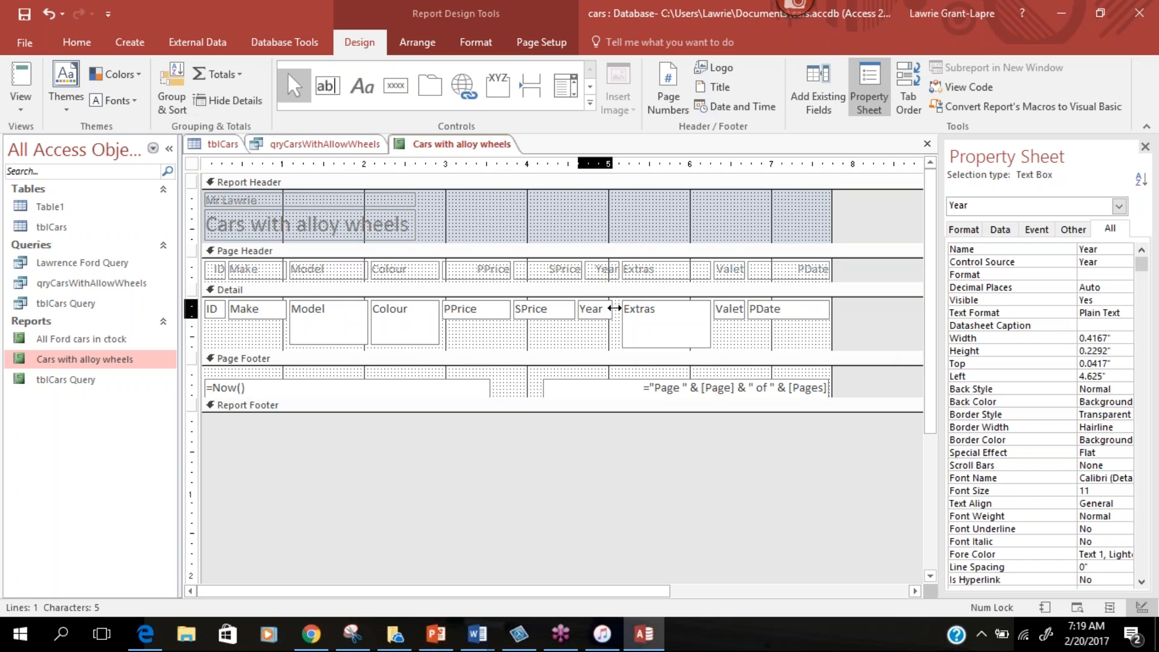
{"action": "left_click_drag", "start_coordinate": [618, 309], "coordinate": [585, 310]}
Widen the SPrice field to 0.8333" and check the report down to its last record in Report View.
{"action": "left_click", "coordinate": [574, 310]}
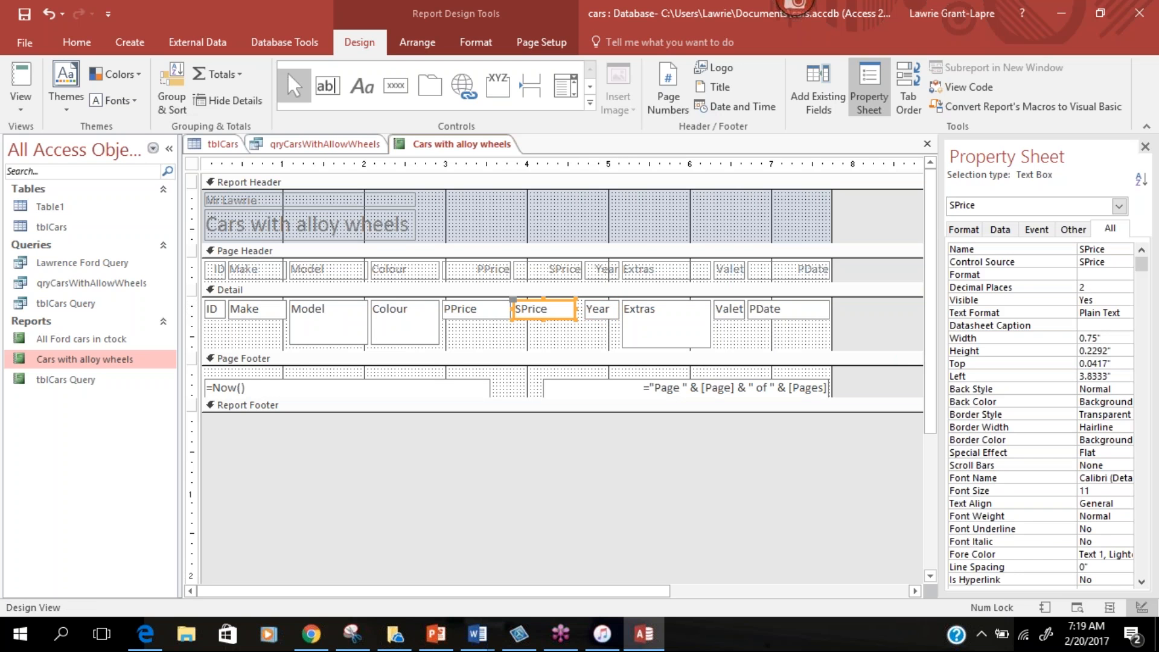
{"action": "left_click", "coordinate": [573, 309]}
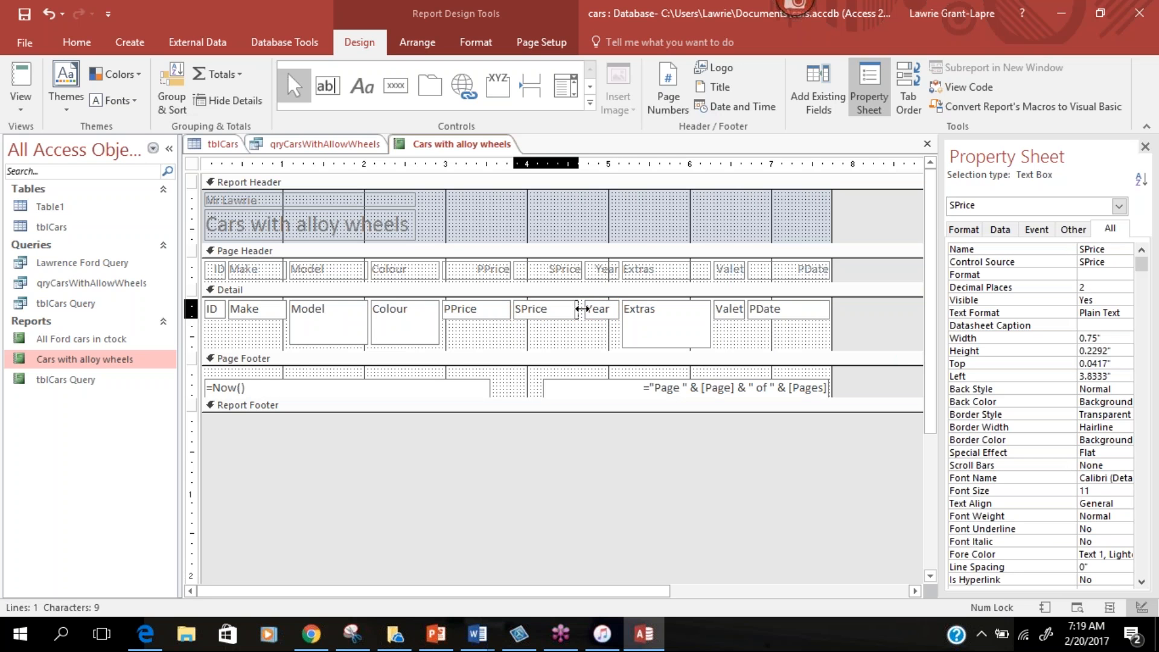
{"action": "left_click_drag", "start_coordinate": [581, 309], "coordinate": [583, 308]}
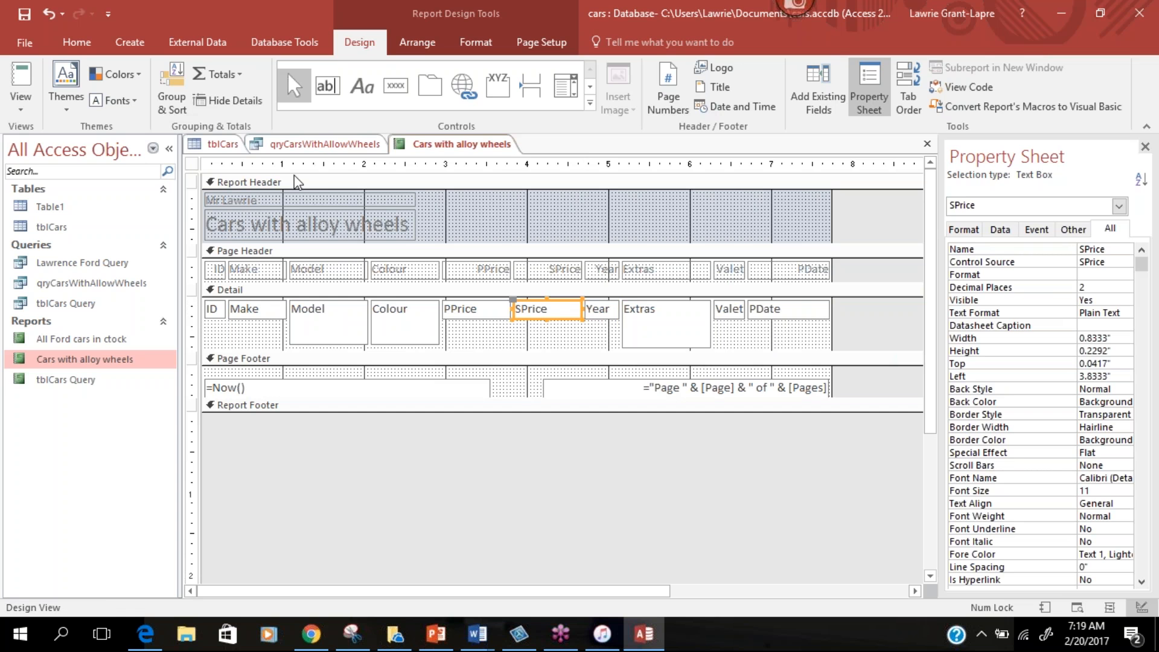
{"action": "left_click", "coordinate": [22, 77]}
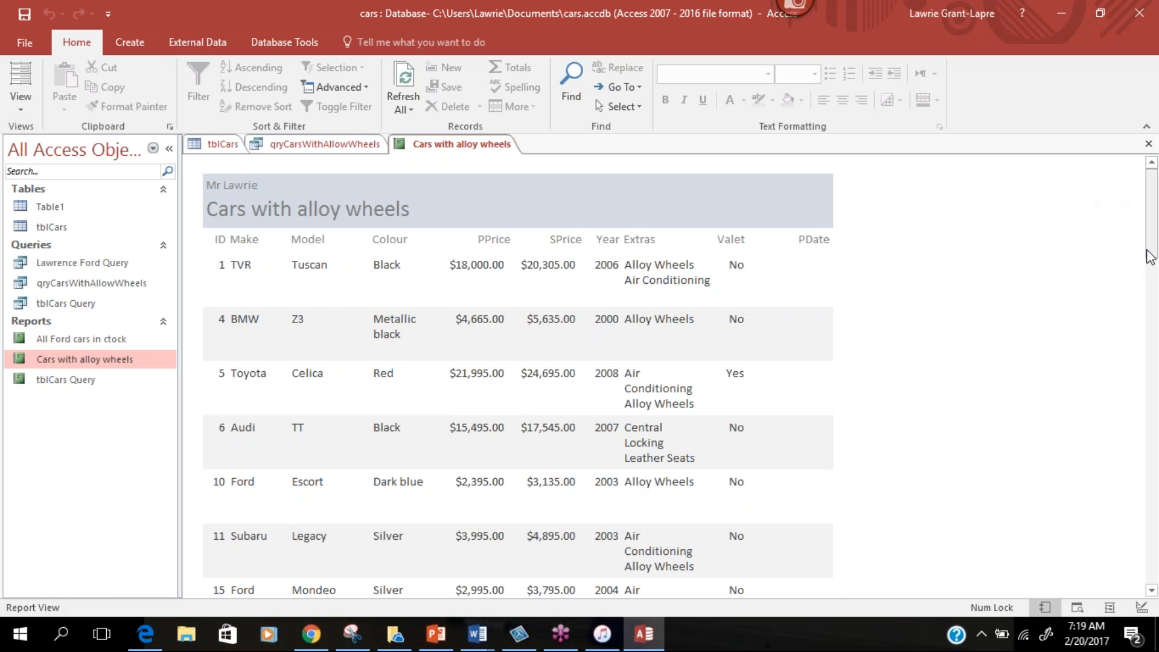
{"action": "left_click_drag", "start_coordinate": [1150, 256], "coordinate": [1155, 578]}
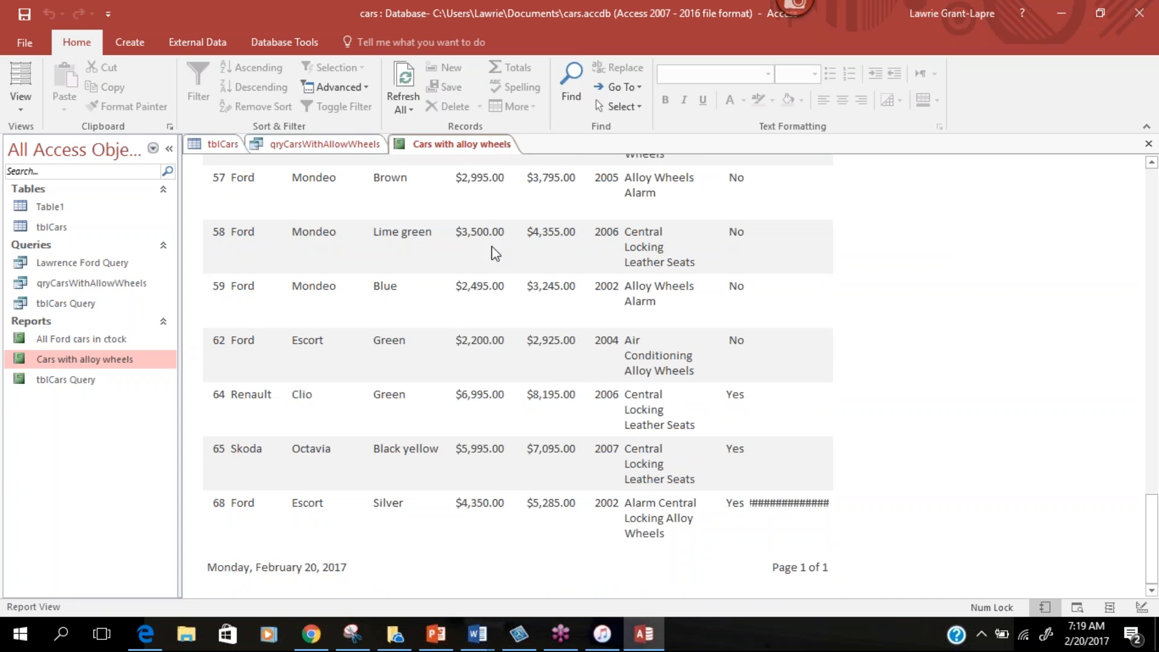
Return to Design View and increase the PDate field's height to 0.5833" so long dates can wrap.
{"action": "left_click", "coordinate": [37, 97]}
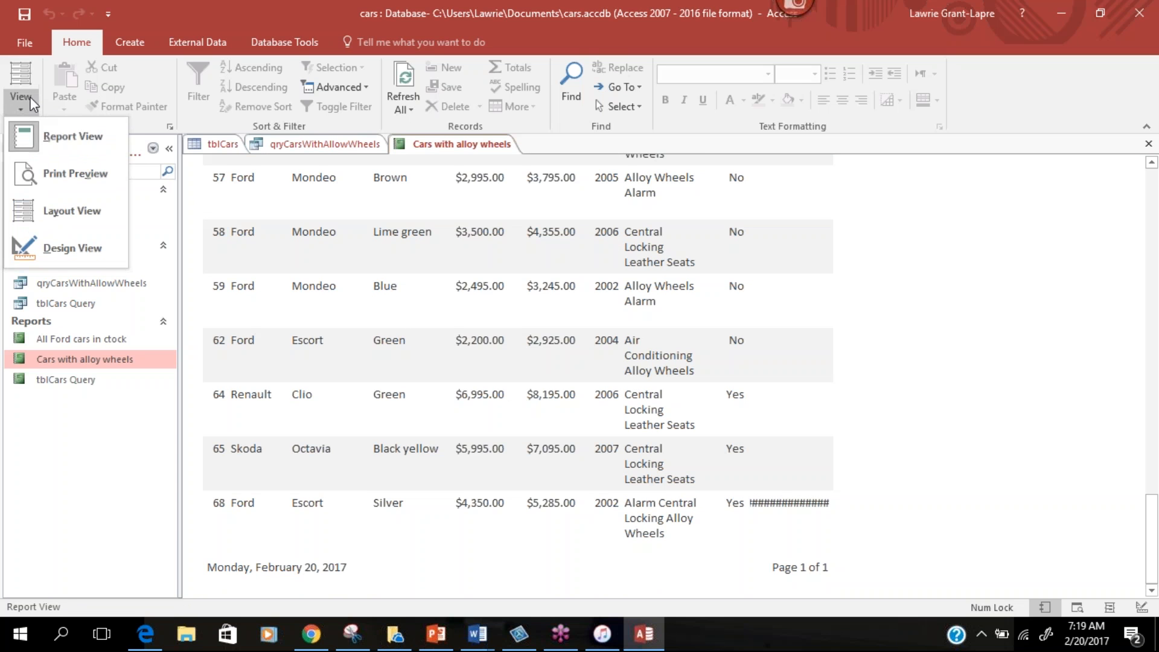
{"action": "left_click", "coordinate": [42, 126]}
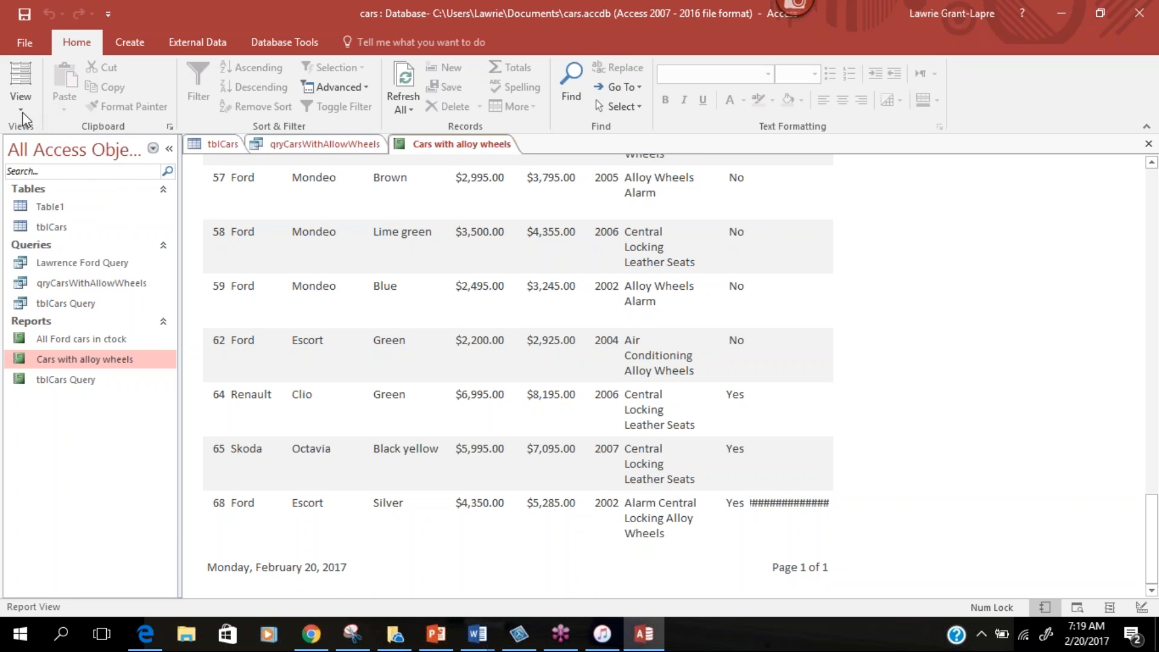
{"action": "left_click", "coordinate": [23, 111]}
{"action": "left_click", "coordinate": [42, 249]}
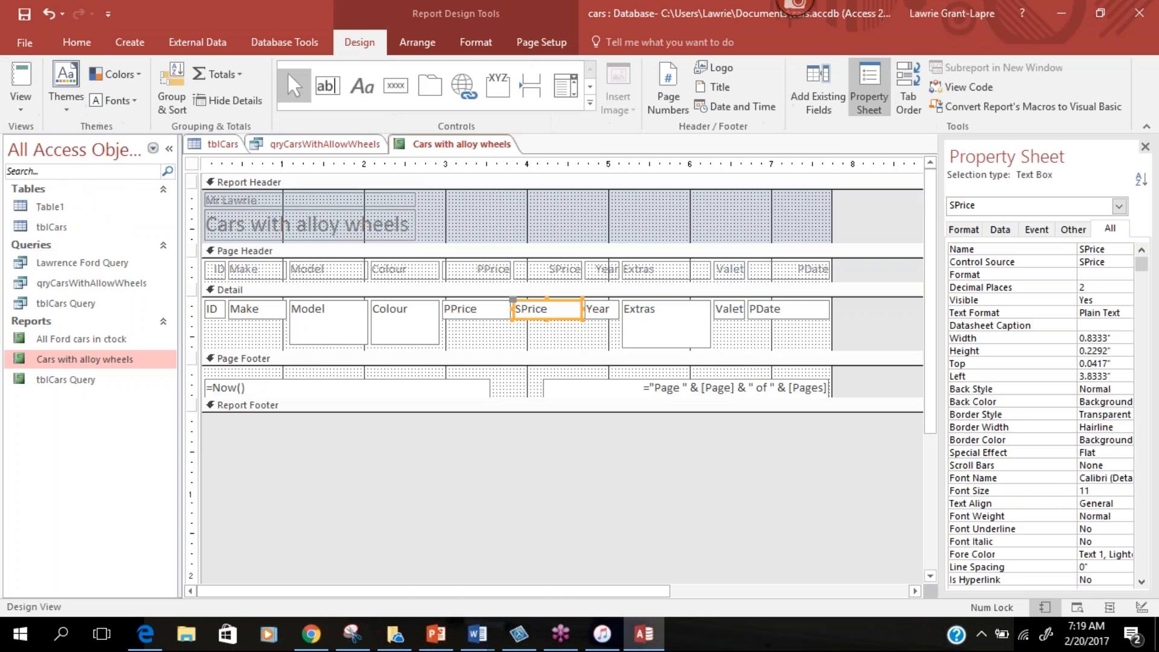
{"action": "left_click", "coordinate": [789, 310]}
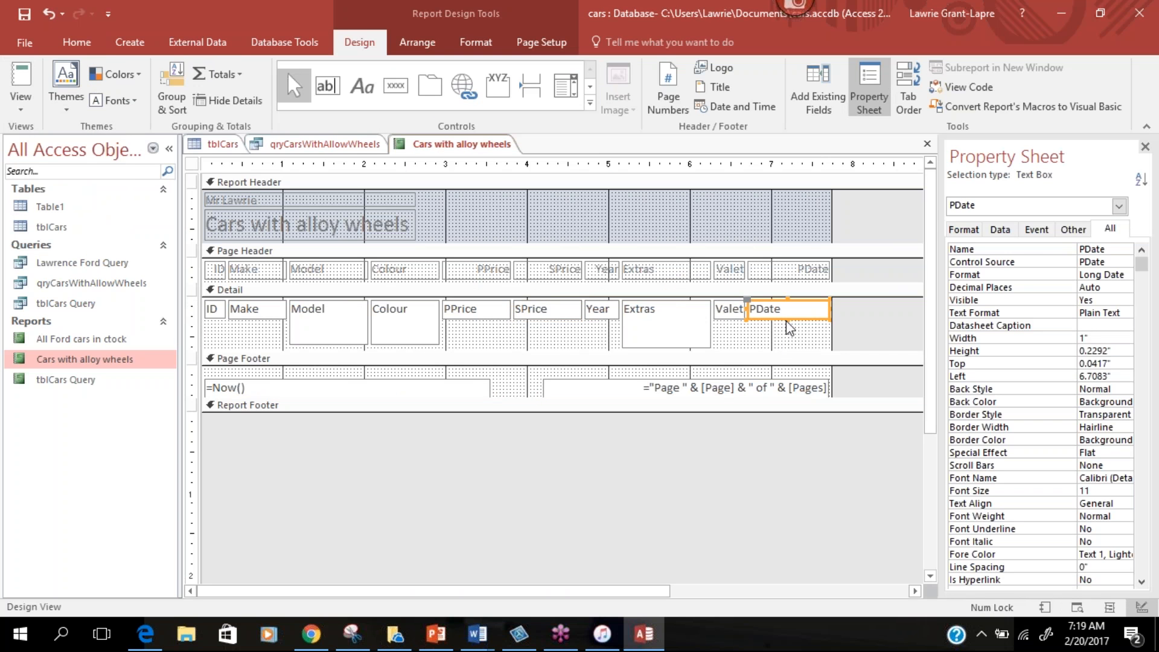
{"action": "left_click_drag", "start_coordinate": [786, 320], "coordinate": [786, 346]}
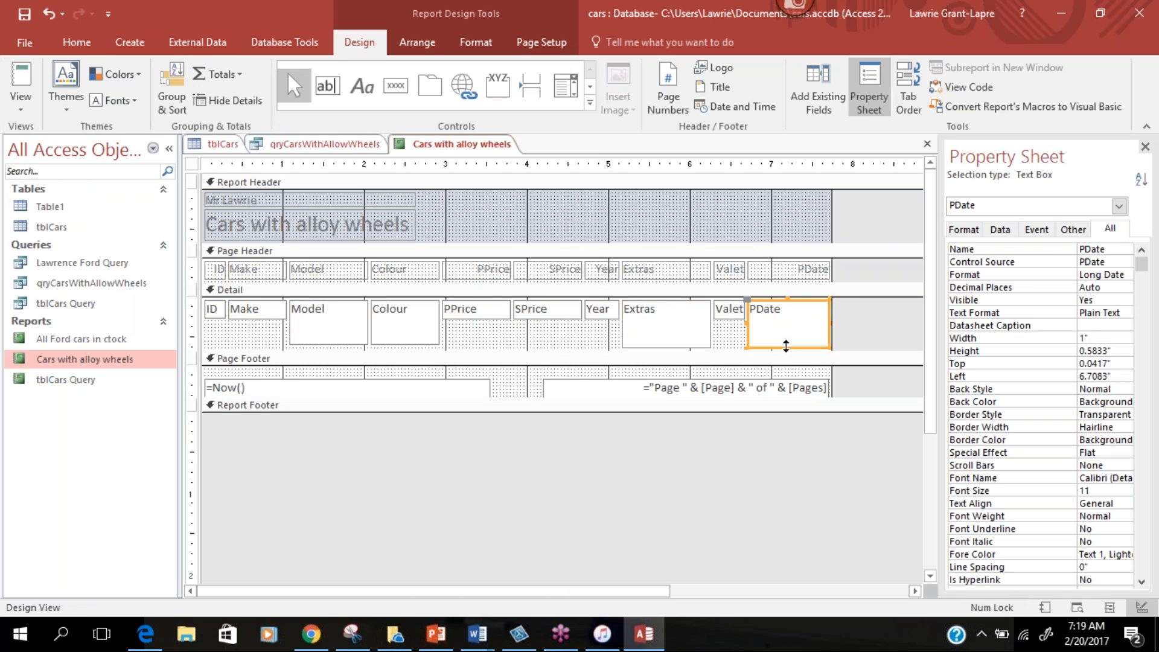
Preview the report in Report View and examine whether the purchase date and all other values fit their columns.
{"action": "left_click", "coordinate": [33, 95]}
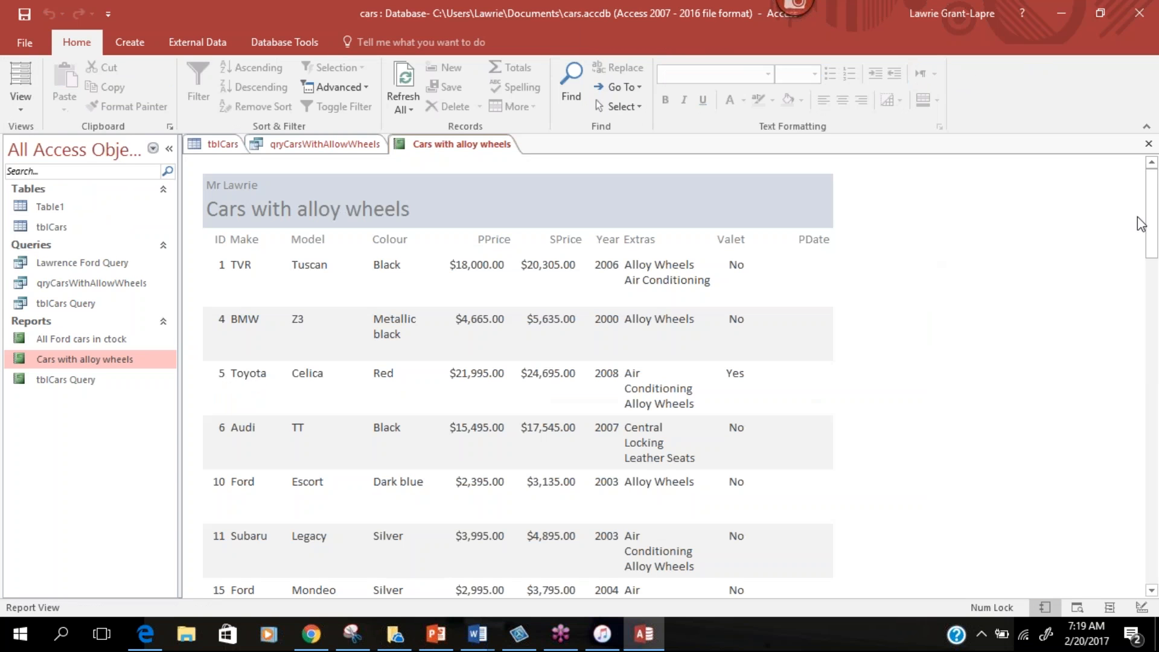
{"action": "left_click_drag", "start_coordinate": [1155, 251], "coordinate": [1154, 585]}
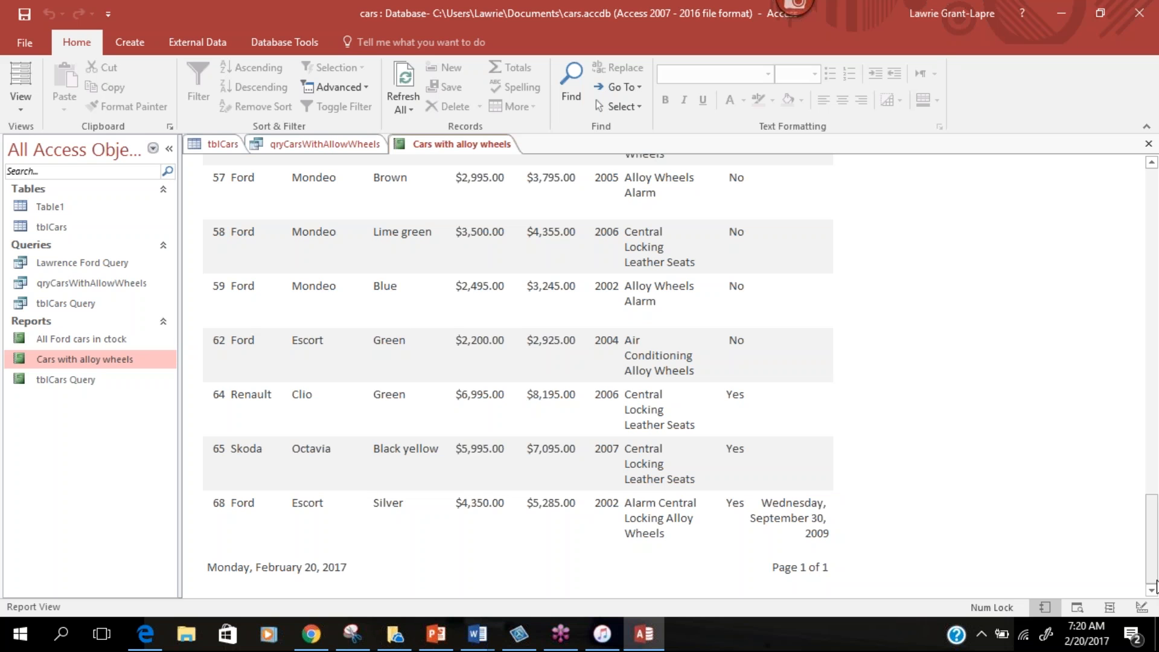
{"action": "left_click_drag", "start_coordinate": [1154, 537], "coordinate": [1145, 216]}
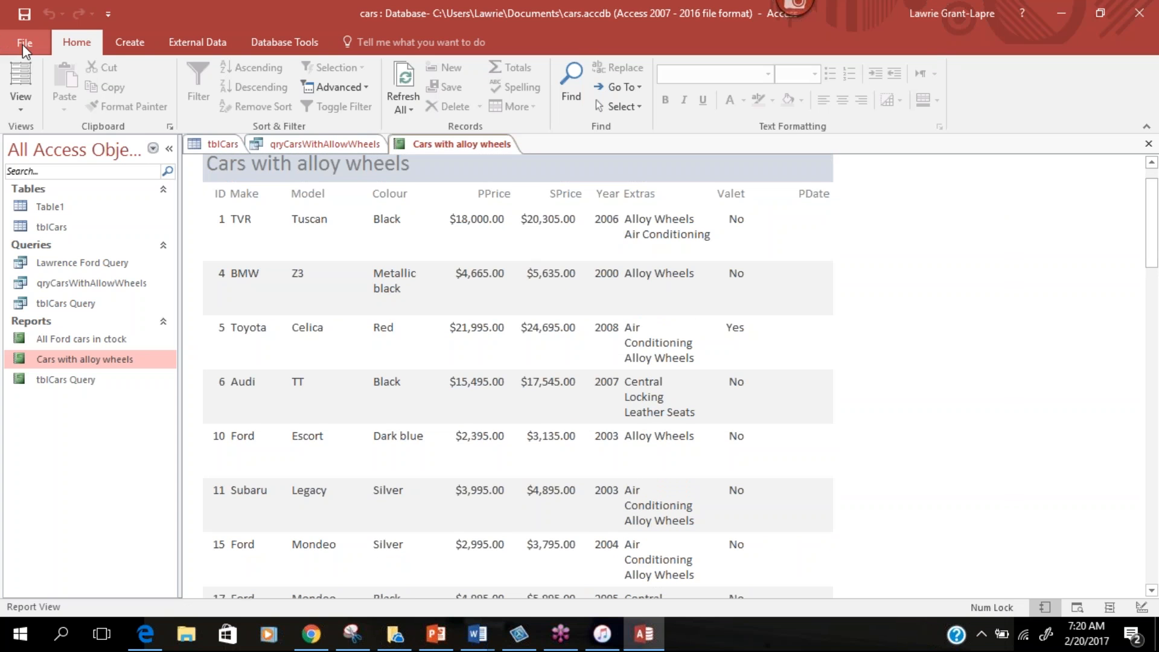
Save the finished Cars with alloy wheels report.
{"action": "left_click", "coordinate": [23, 44]}
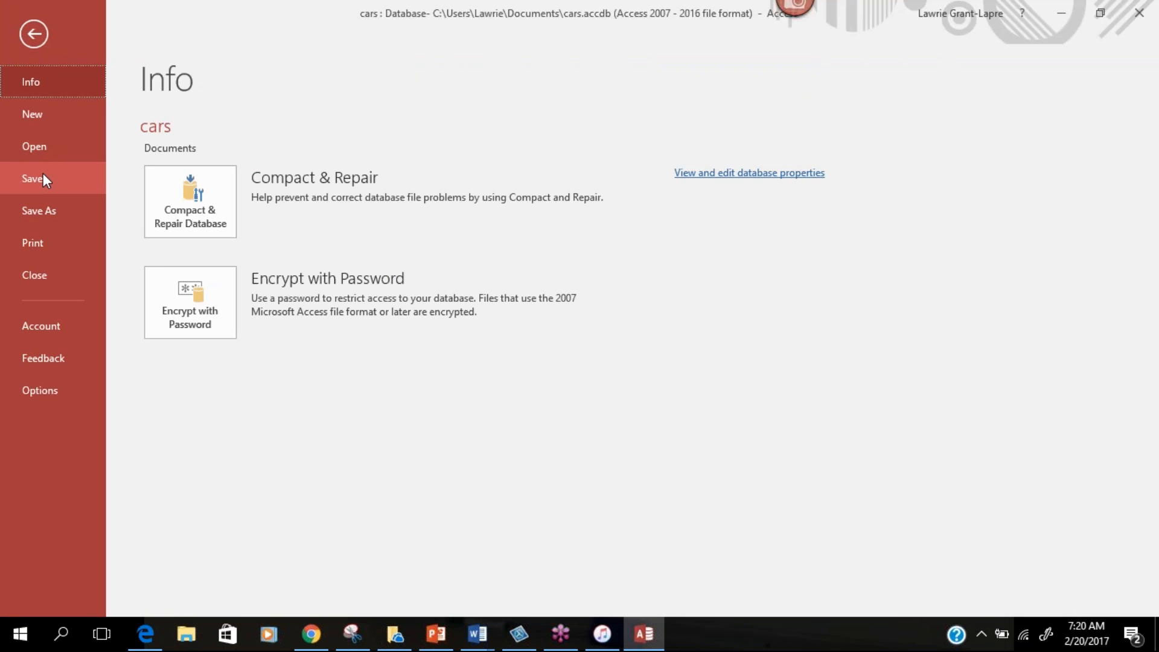
{"action": "left_click", "coordinate": [42, 172]}
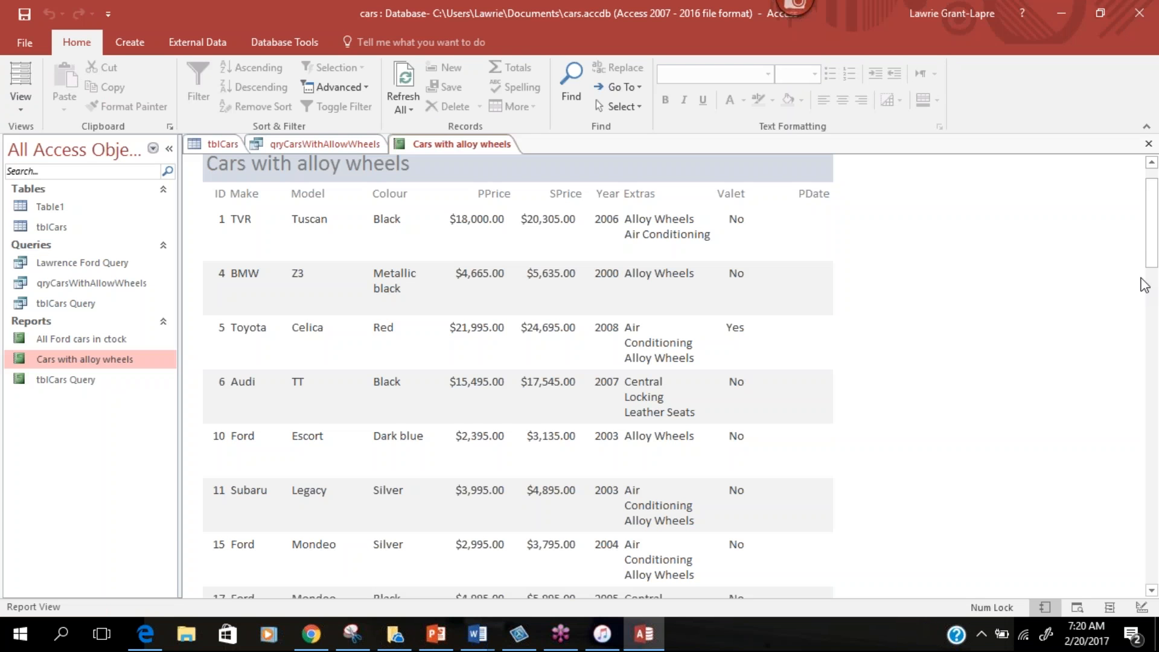
{"action": "left_click_drag", "start_coordinate": [1149, 266], "coordinate": [1146, 277]}
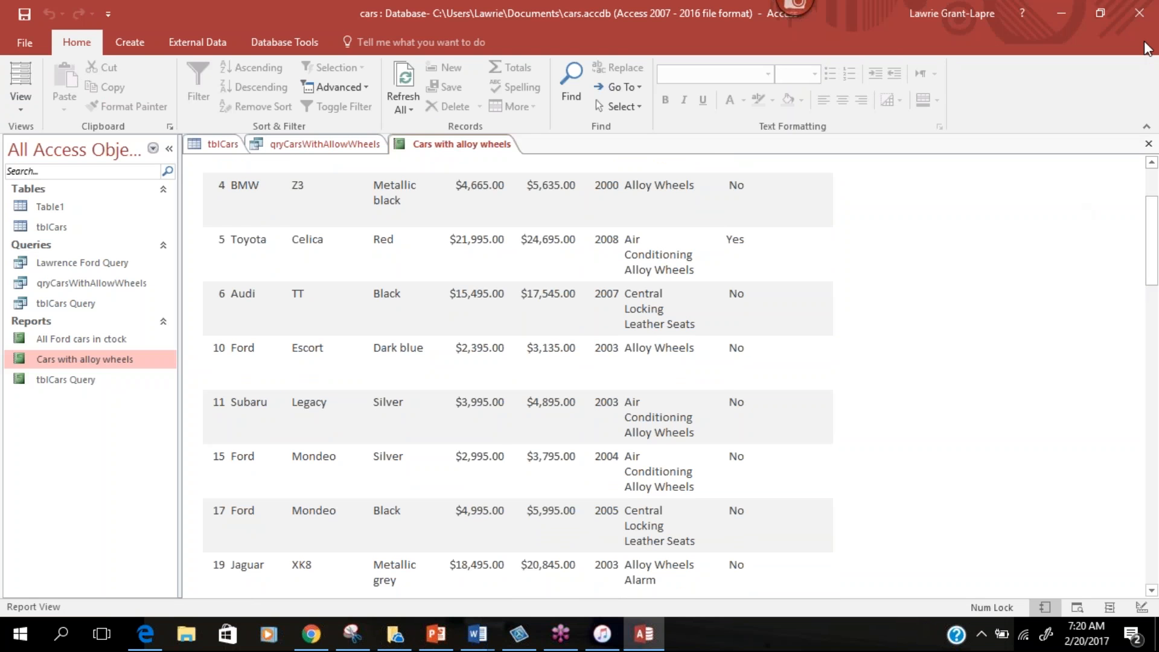